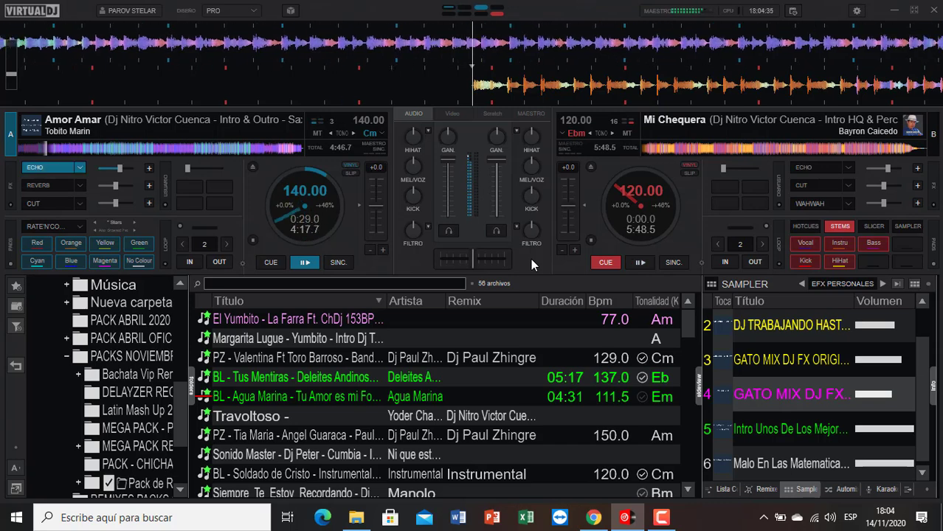
Step: Start "Mi Chequera" on deck B and load "Tus Mentiras" by Deleites Andinos onto deck A
key(space)
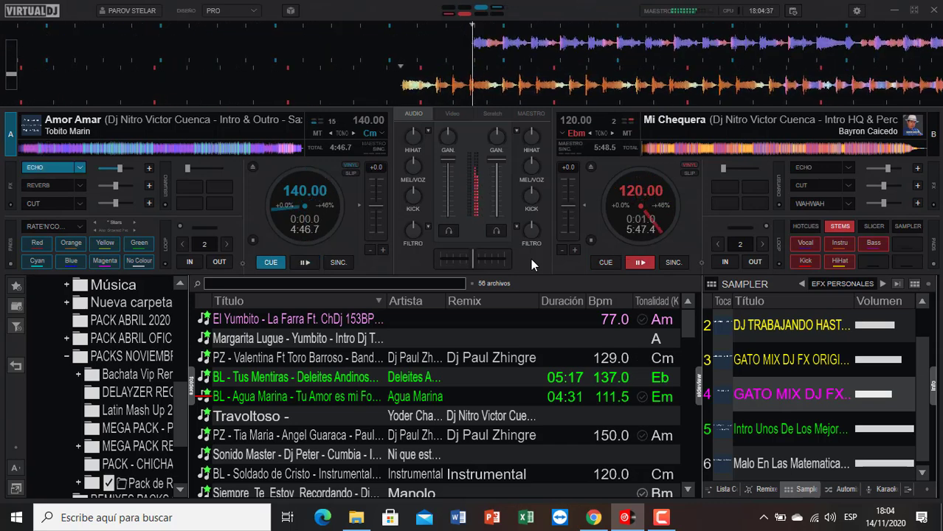
double_click(273, 380)
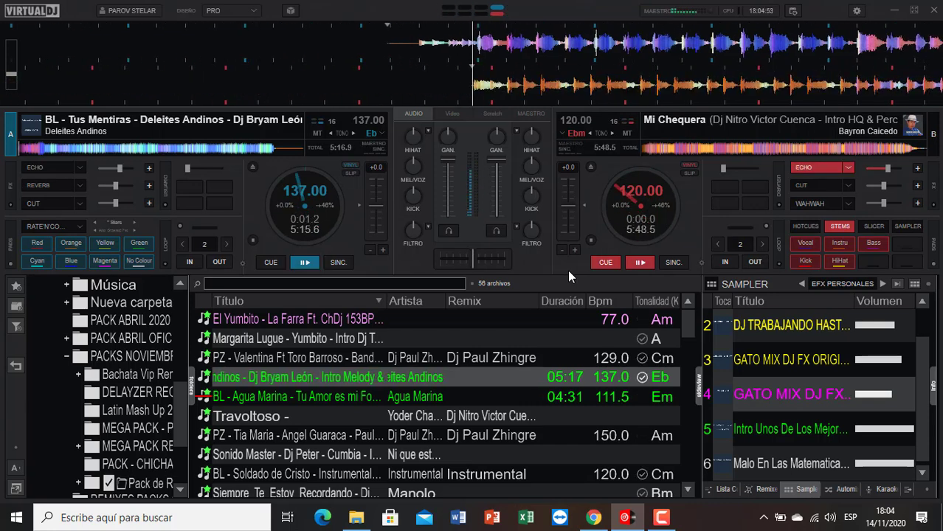
Step: Load "Agua Marina - Tu Amor es mi Fortuna" onto deck B without headphone monitoring and apply Echo to deck A for the transition
double_click(292, 394)
click(496, 232)
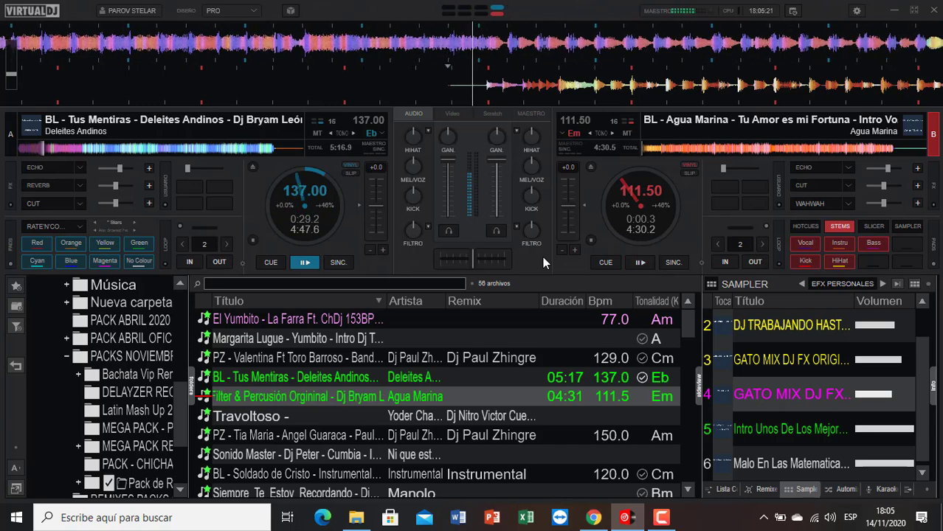
key(e)
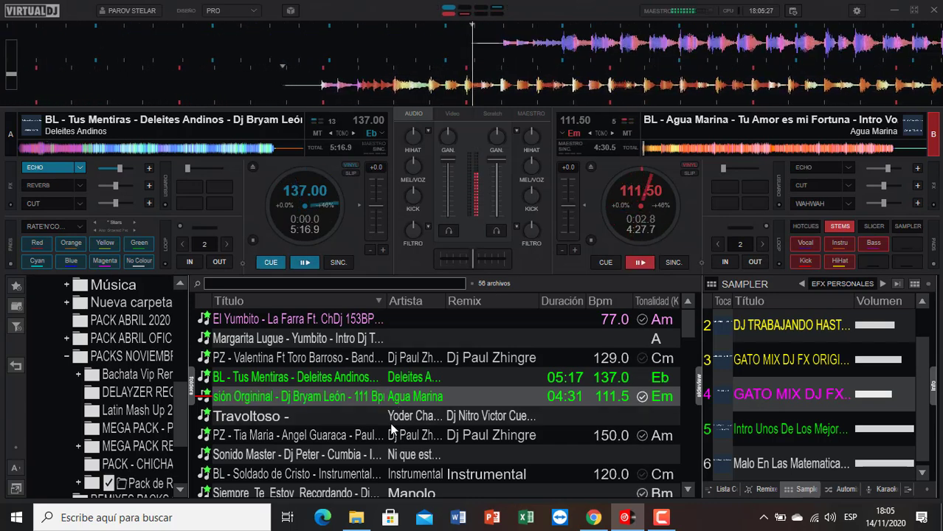
Step: Load the "Sonido Master - Dj Peter - Cumbia" track onto deck A and switch playback to it from deck B
scroll(355, 434, down, 2)
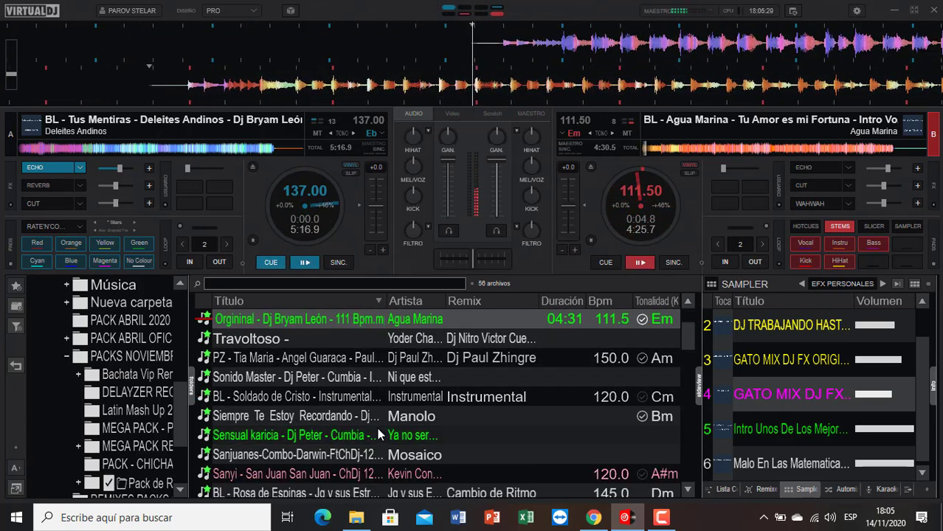
scroll(299, 379, up, 2)
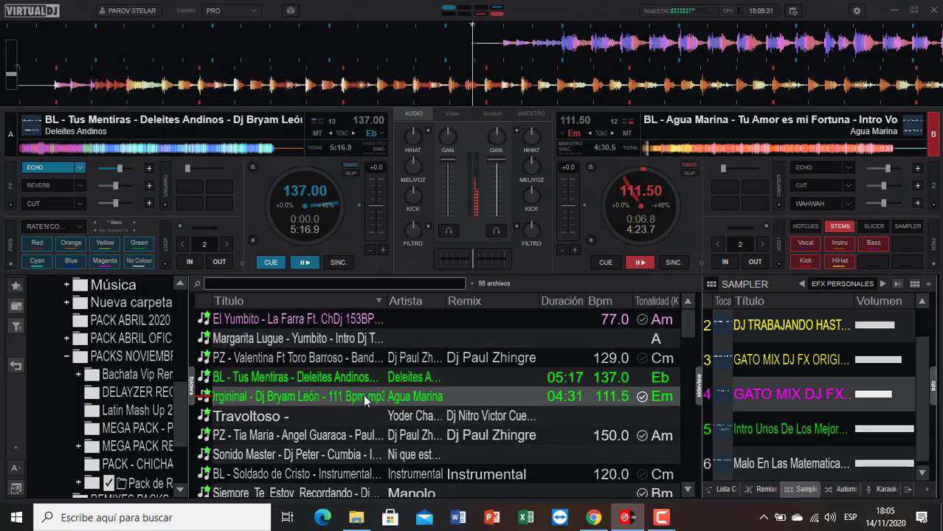
scroll(363, 396, down, 1)
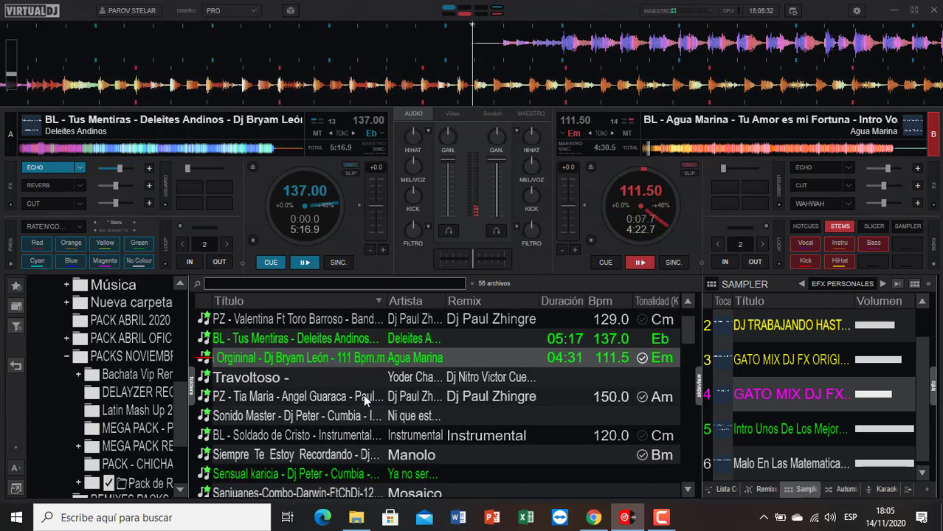
double_click(284, 415)
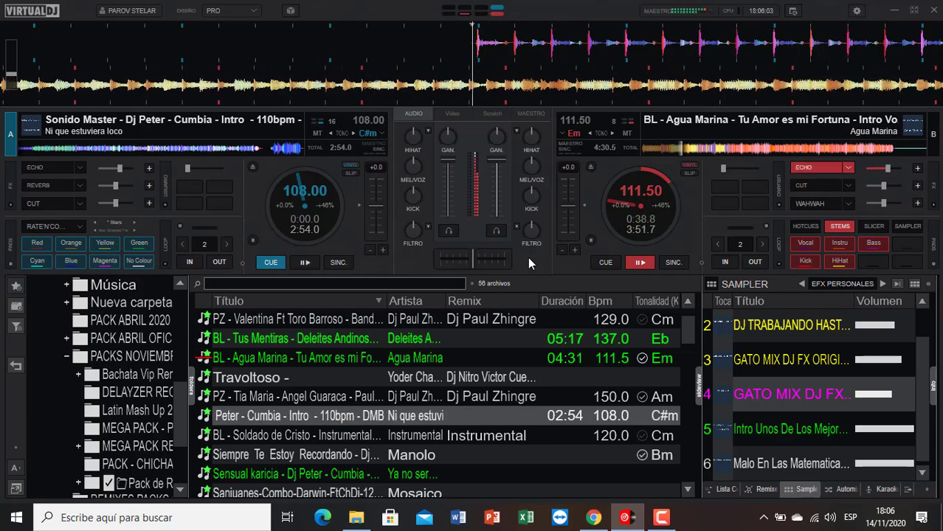
key(space)
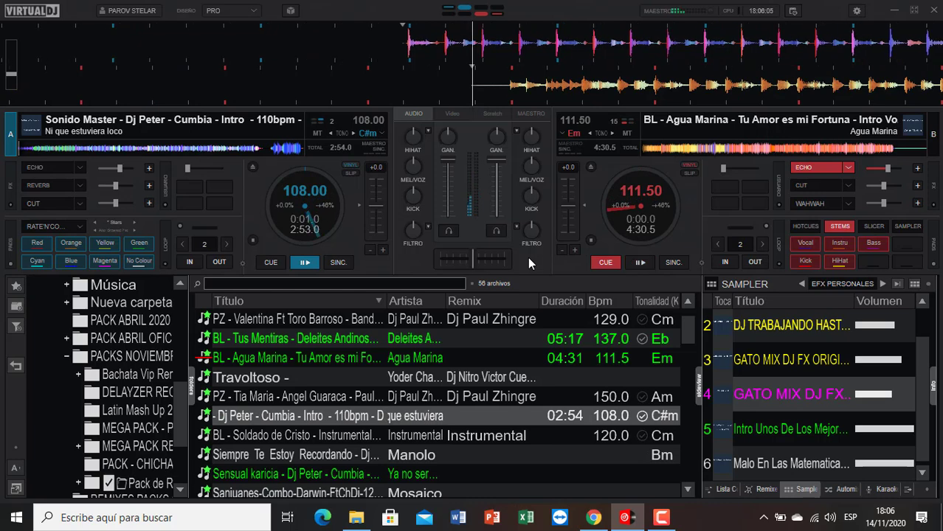
Step: Load "Siempre Te Estoy Recordando" onto deck B without headphone monitoring and switch playback to it with Echo on deck A
double_click(293, 455)
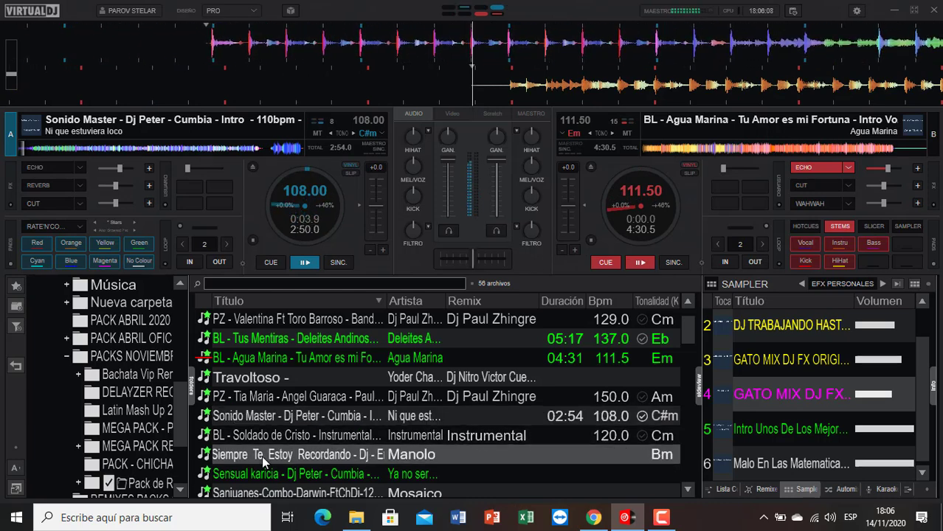
click(495, 233)
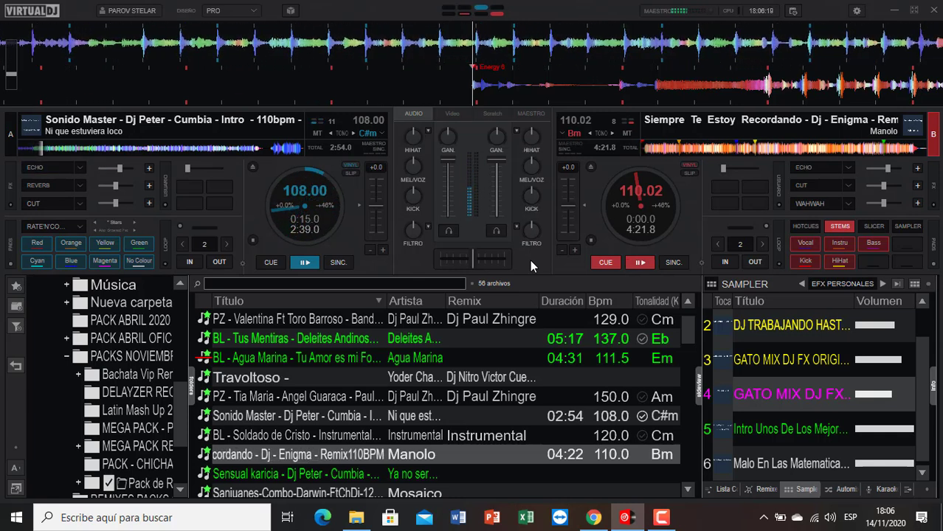
key(e)
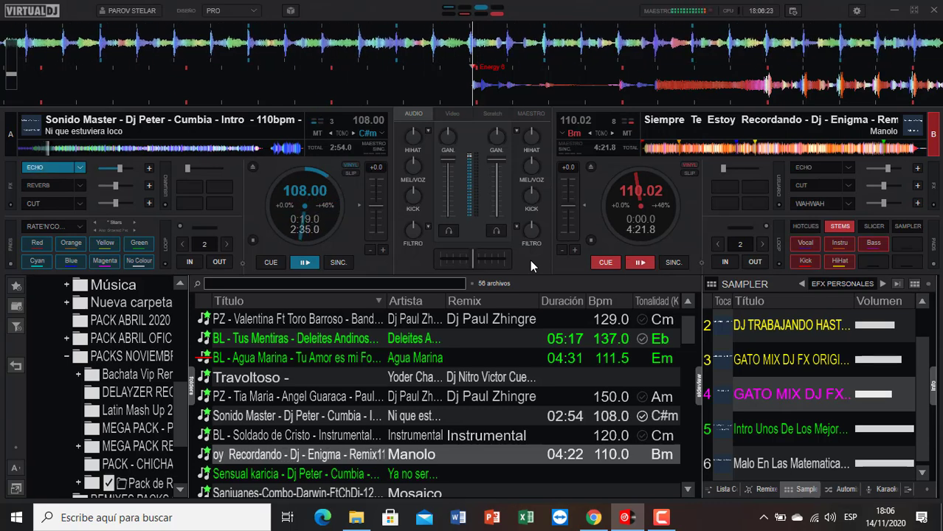
key(space)
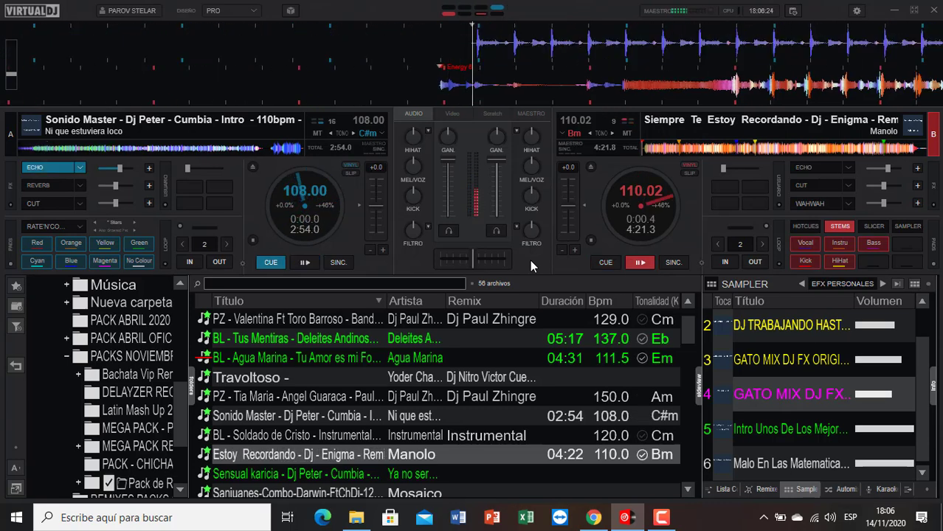
Step: Load "Sensual karicia - Dj Peter - Cumbia" onto deck A and switch playback to it with Echo on deck B
double_click(328, 478)
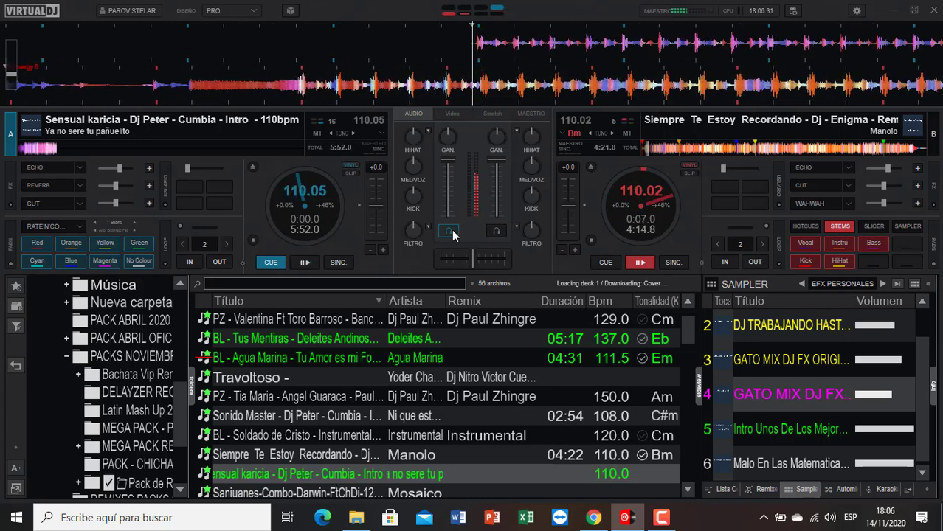
scroll(406, 416, down, 2)
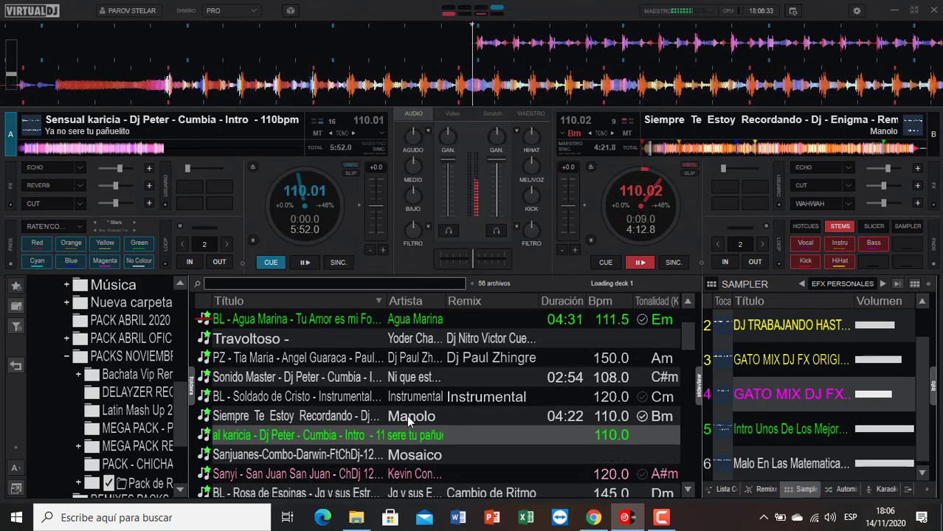
scroll(436, 438, down, 4)
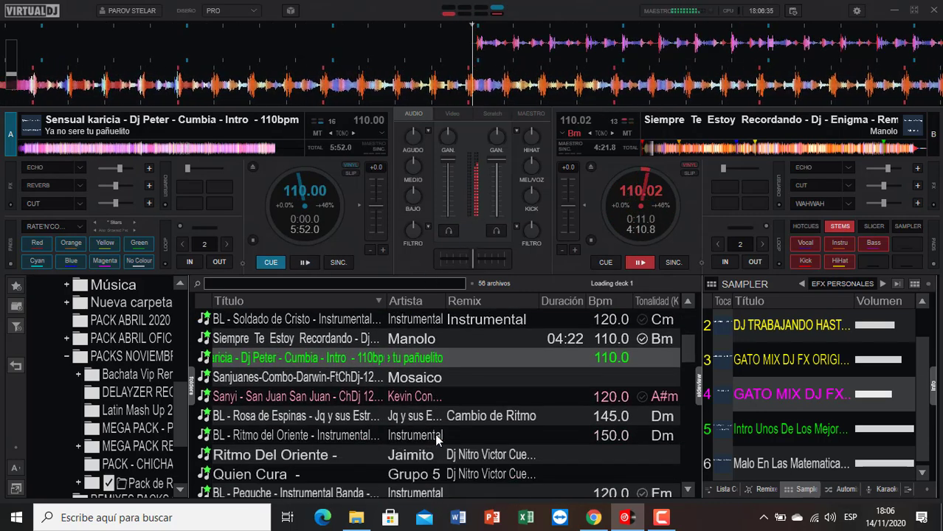
scroll(439, 420, down, 2)
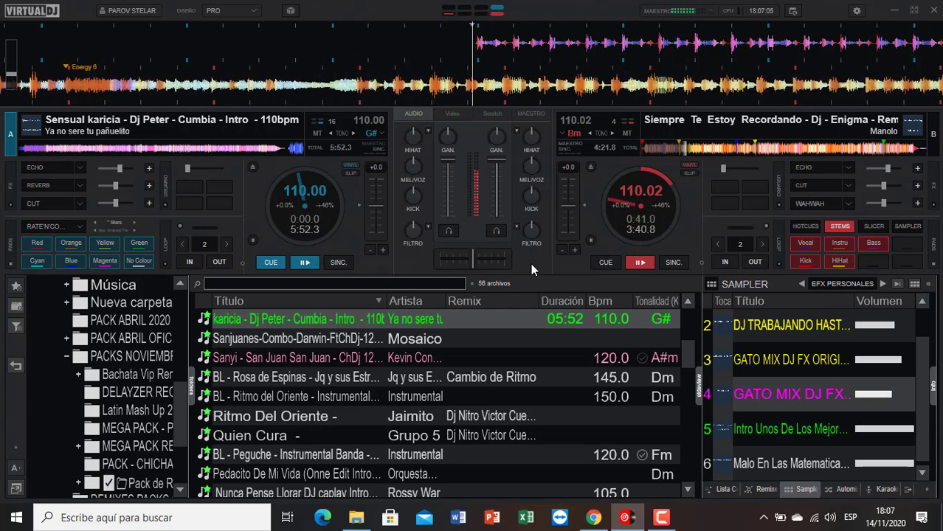
key(e)
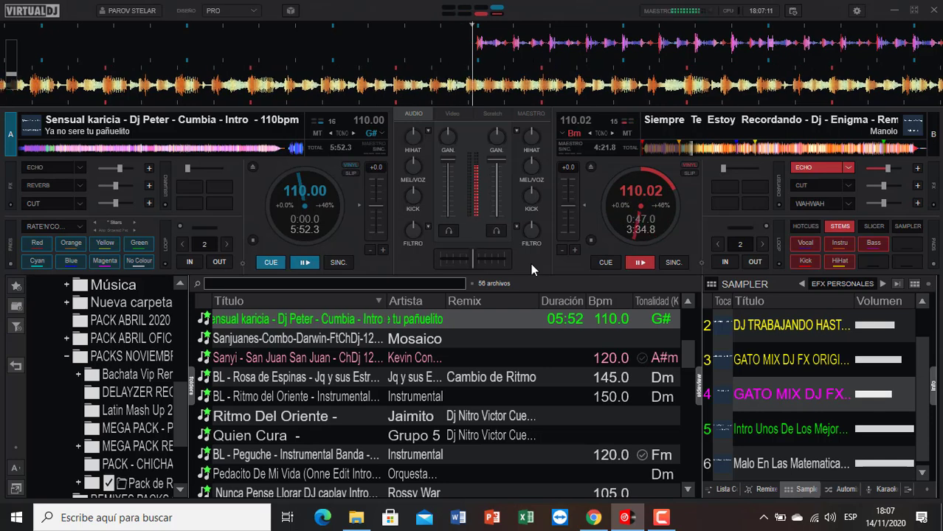
key(c)
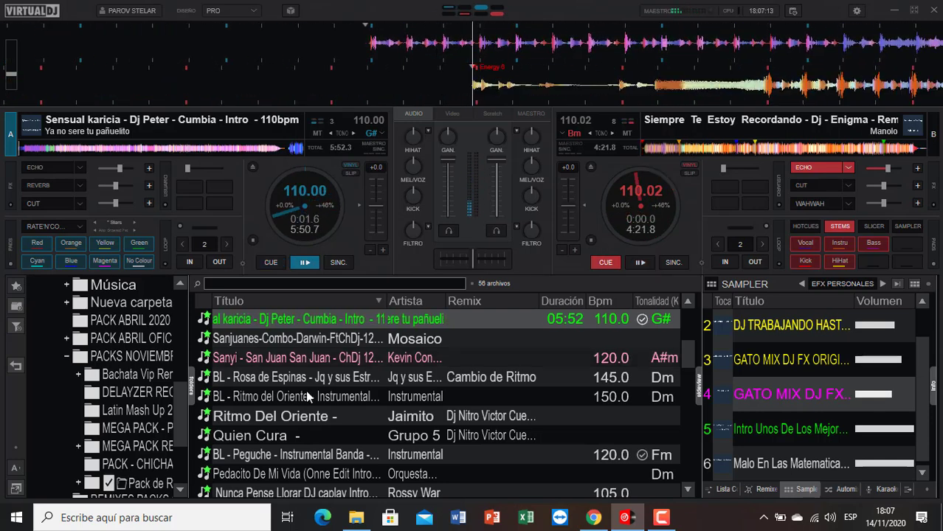
Step: Load "Quien Cura" by Grupo 5 onto deck B and switch playback to it from deck A
double_click(270, 419)
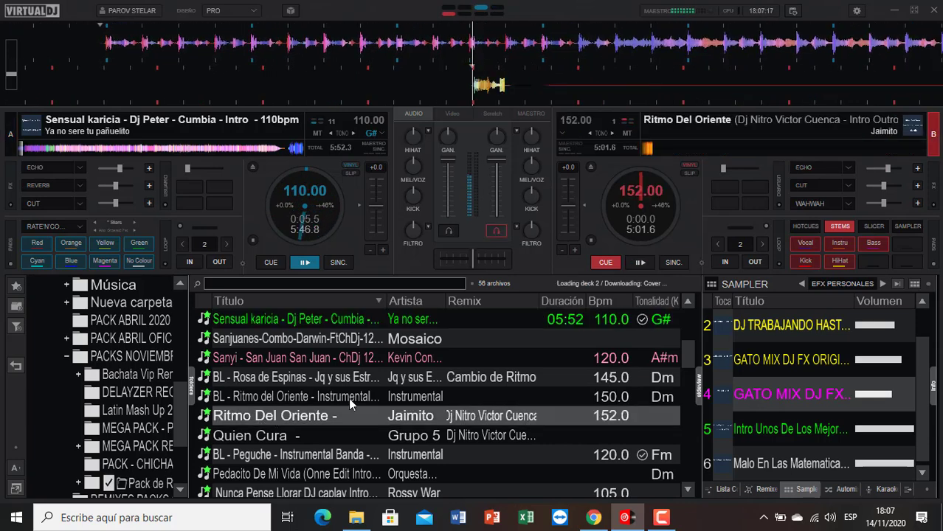
double_click(271, 436)
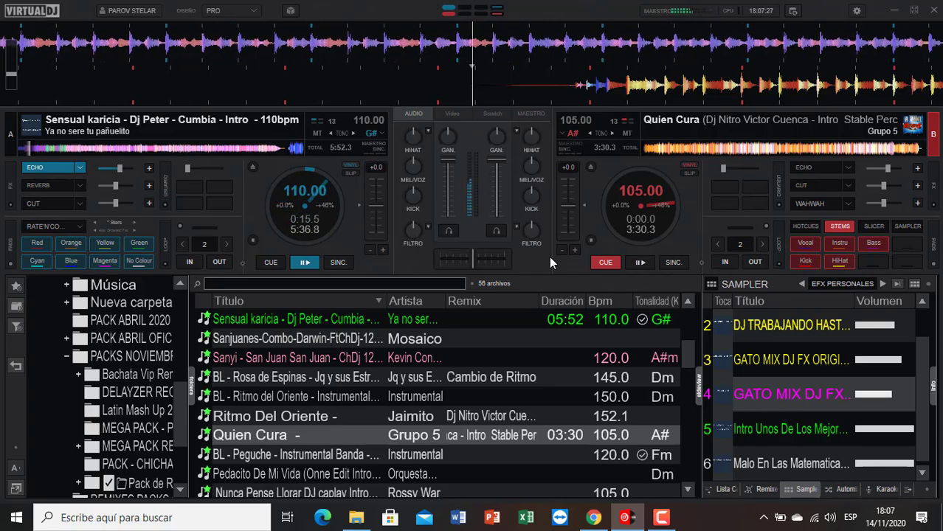
key(space)
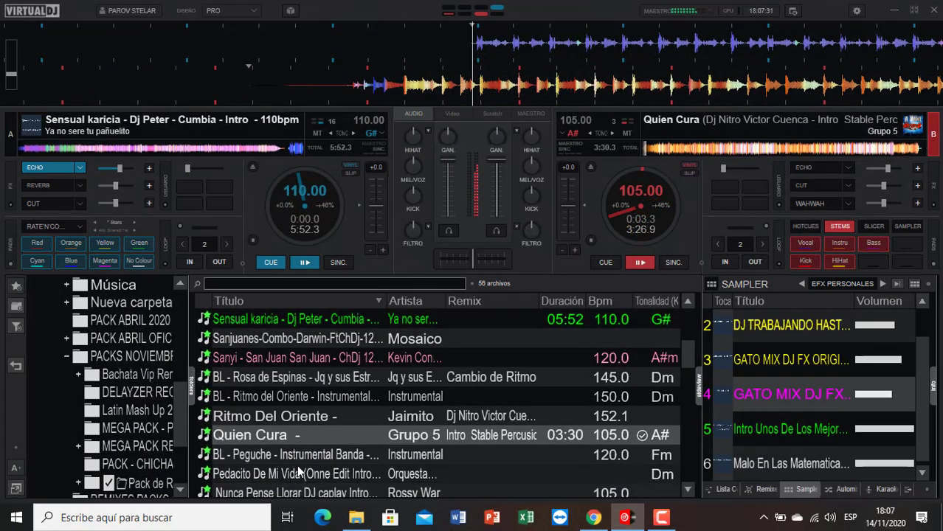
Step: Load "Nunca Pense Llorar" by Rossy War onto deck A and switch playback to it from deck B
scroll(298, 472, down, 2)
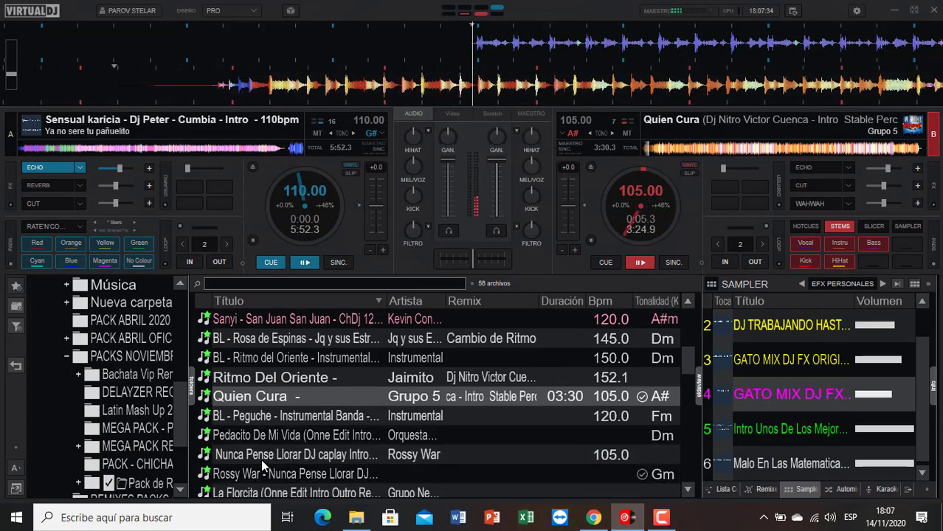
double_click(269, 459)
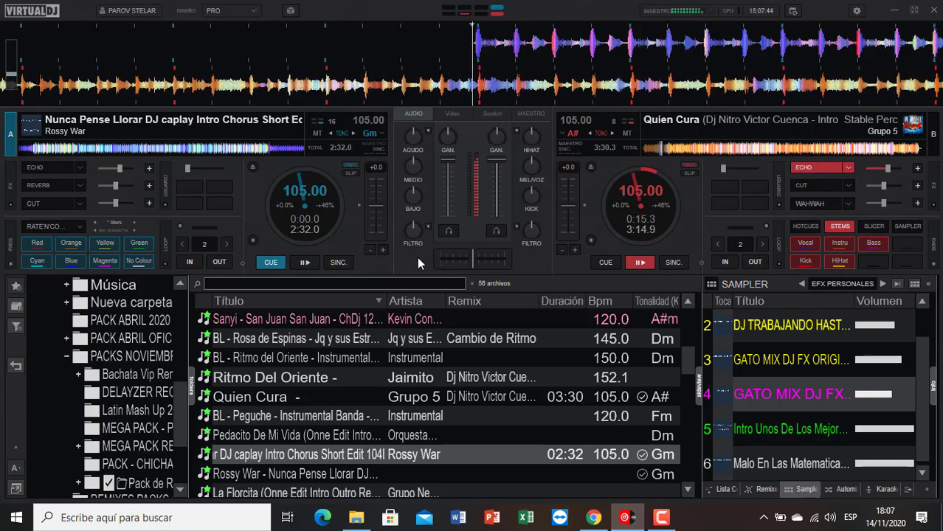
key(space)
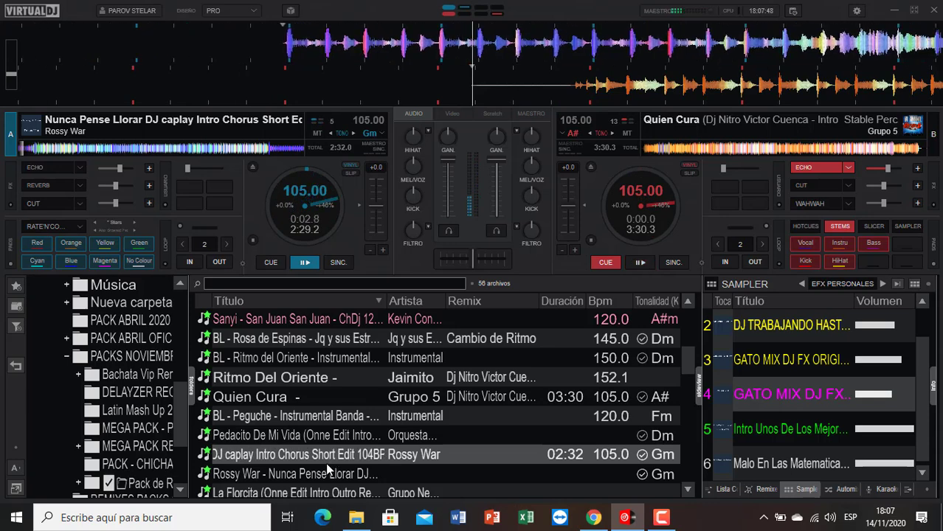
Step: Load "Al Calor de la Cumbia" onto deck B and switch playback to it with Echo on deck A
scroll(315, 479, down, 2)
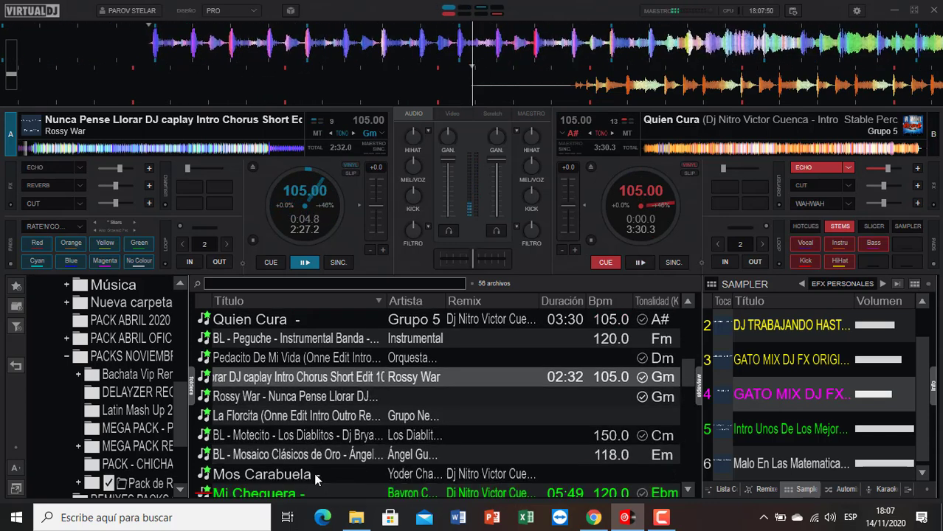
scroll(314, 476, down, 3)
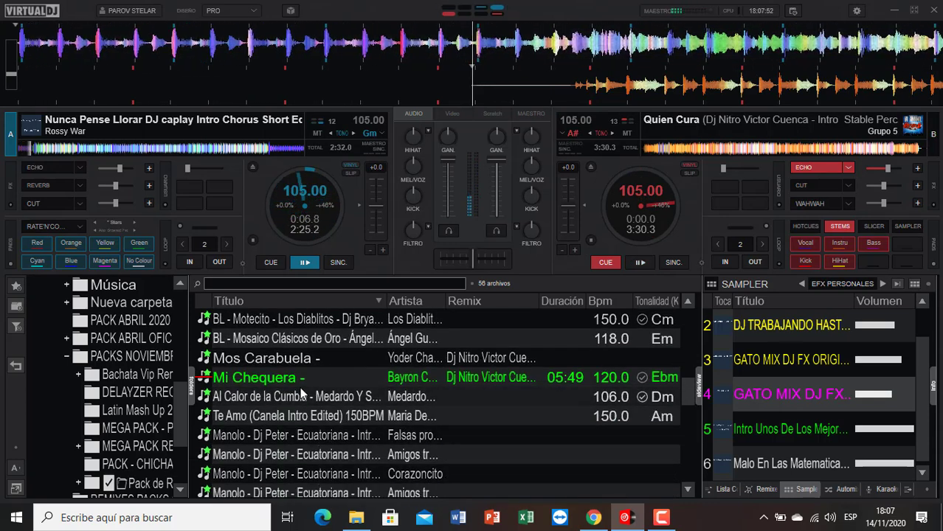
double_click(301, 399)
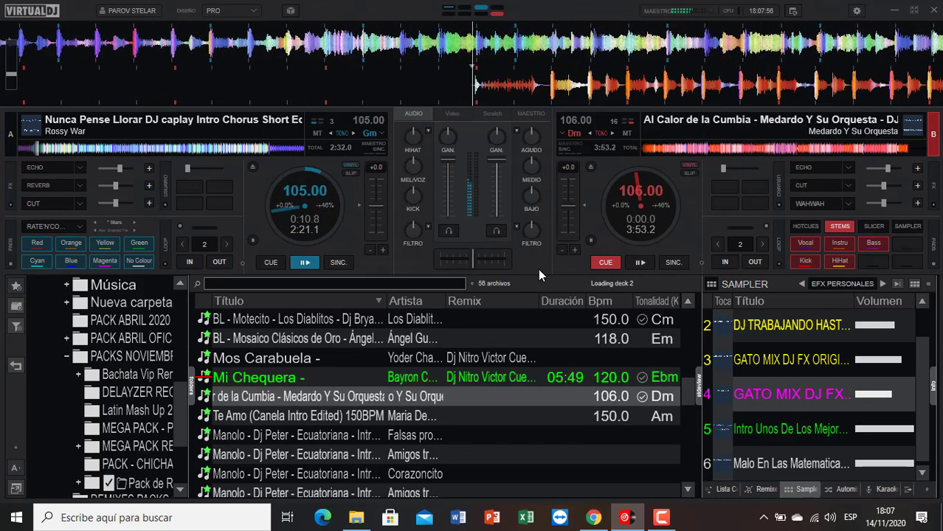
key(e)
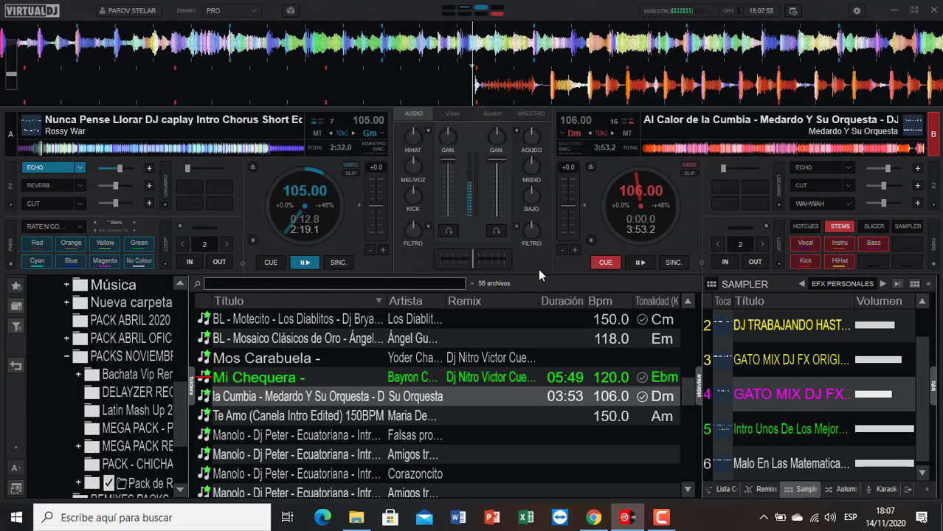
key(c)
key(space)
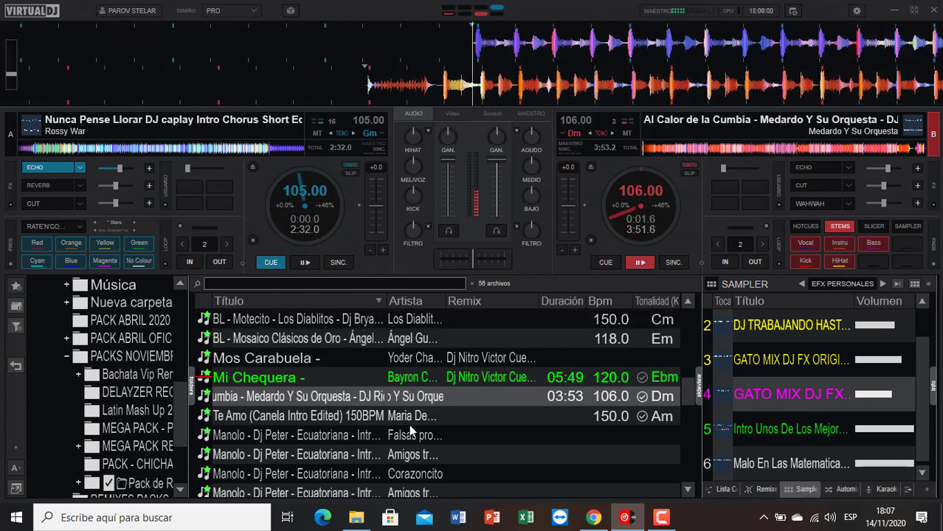
Step: Load the Manolo - Dj Peter track "Falsas promesas" from the song list onto deck A
scroll(409, 435, down, 1)
scroll(410, 435, down, 1)
scroll(384, 406, up, 1)
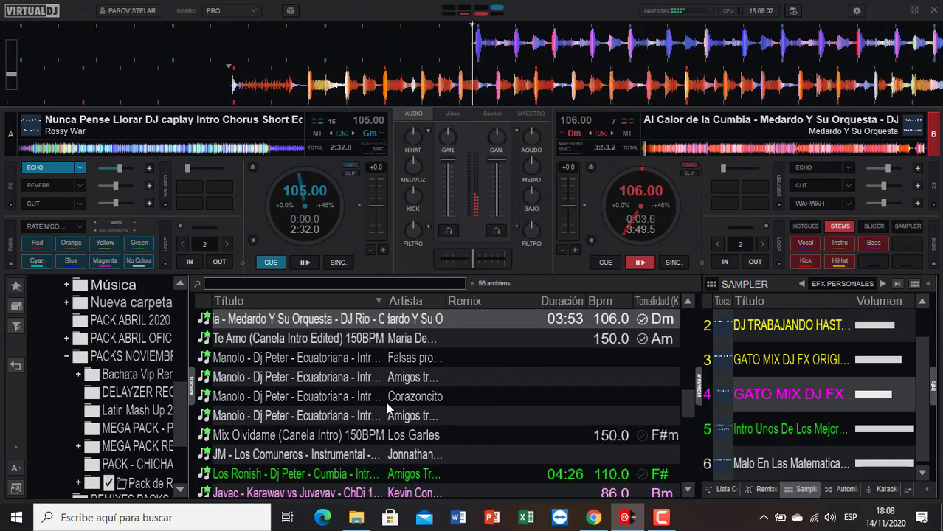
double_click(349, 361)
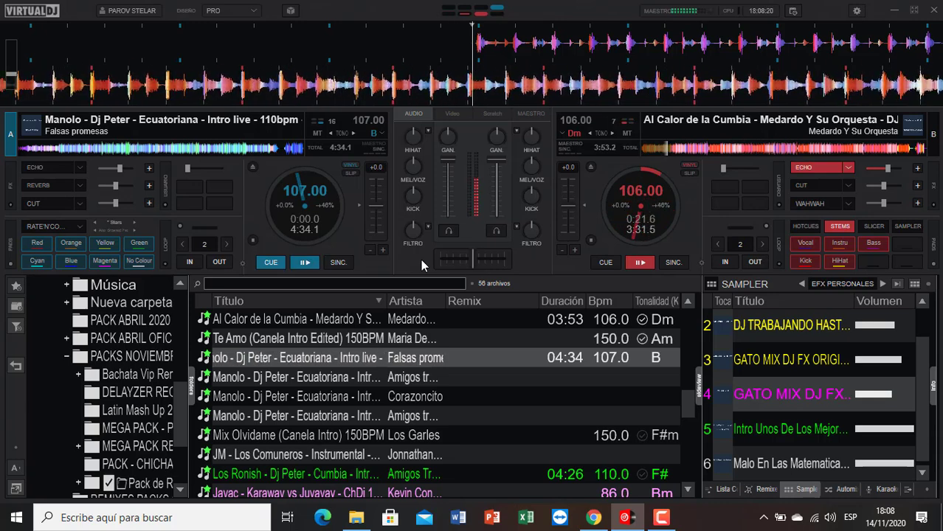
Step: Load the Manolo - Dj Peter track "Amigos traigan cerveza" onto deck B, turn off its headphone cue and switch playback to it with Echo on deck A
double_click(317, 382)
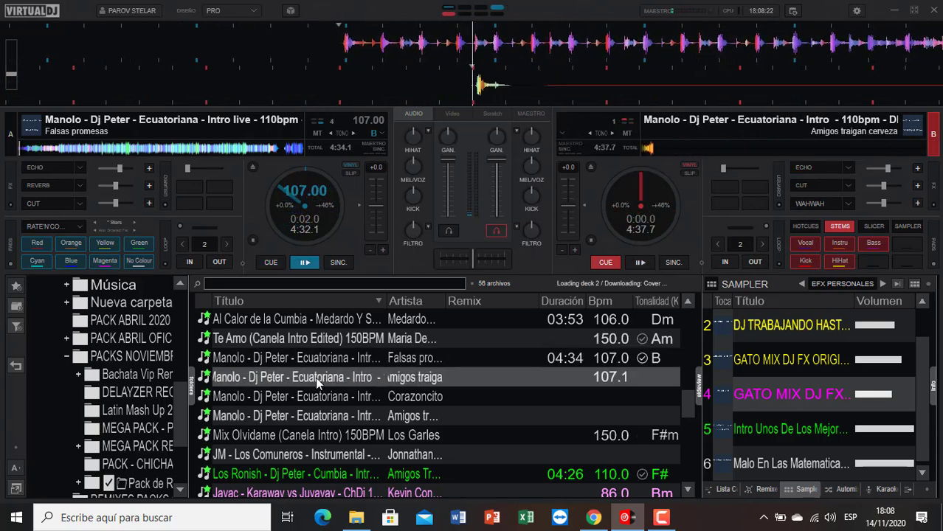
click(498, 235)
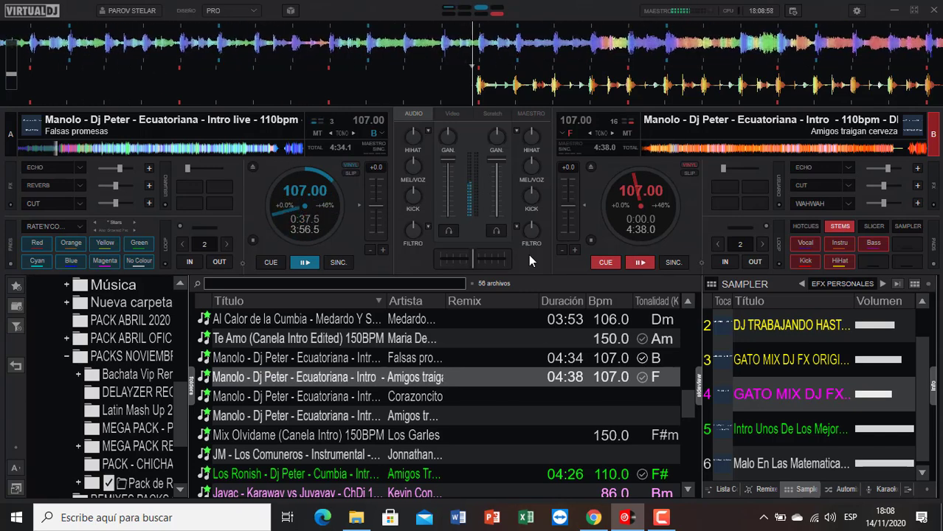
key(e)
key(e)
key(e)
key(e)
key(e)
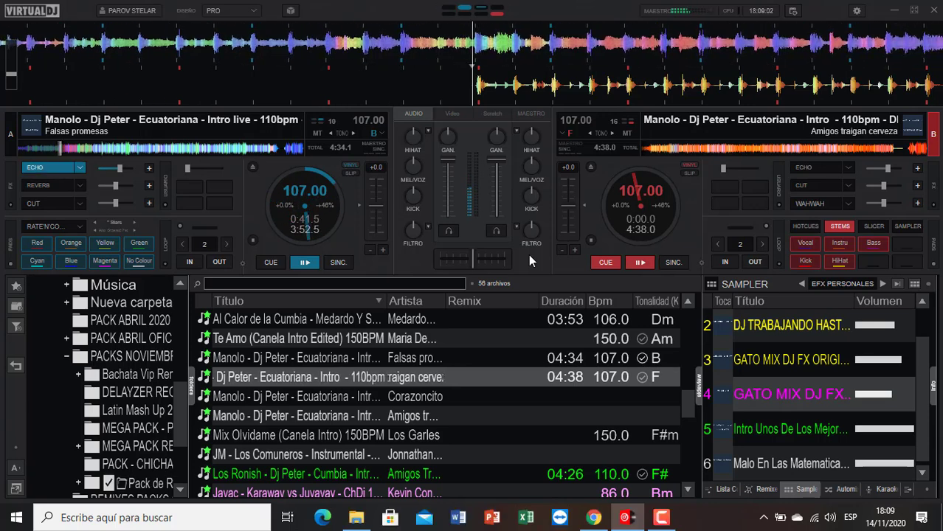
key(space)
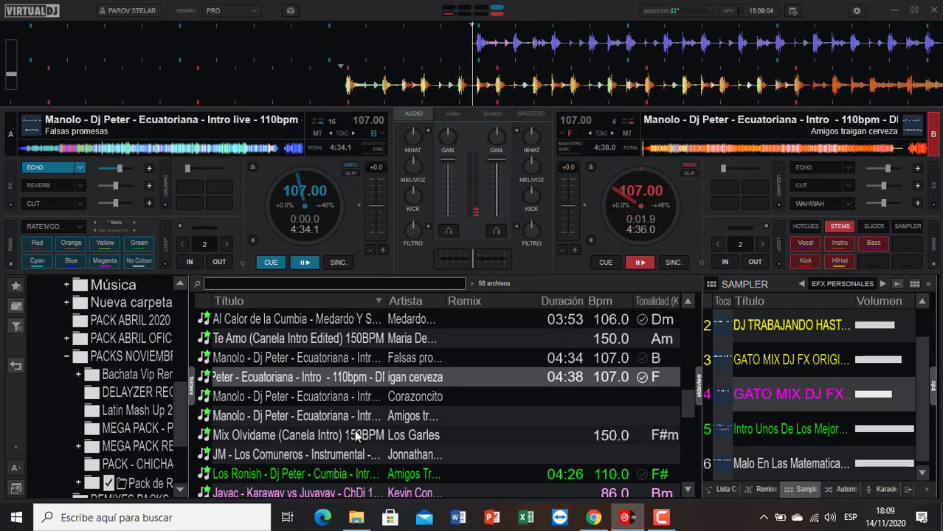
Step: Load the Manolo - Dj Peter track "Corazoncito" onto deck A and switch playback to it with Echo on deck B
double_click(315, 403)
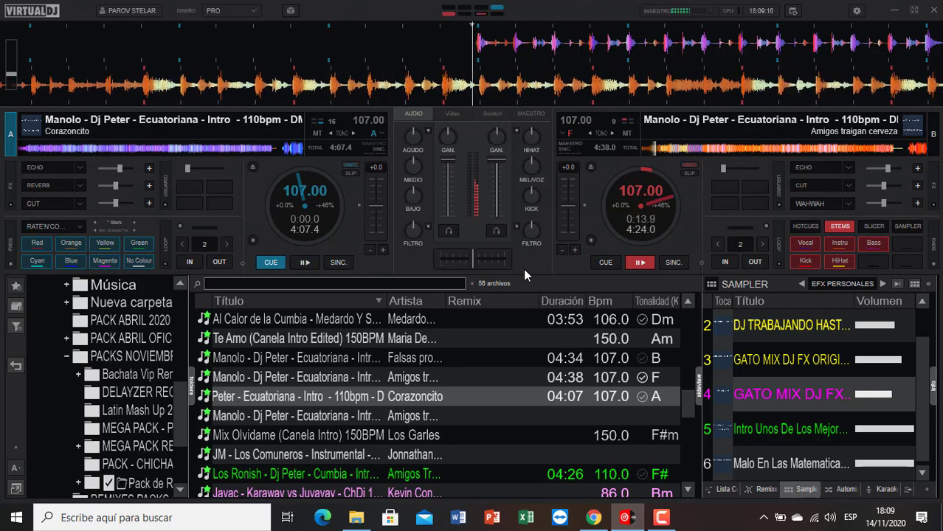
key(space)
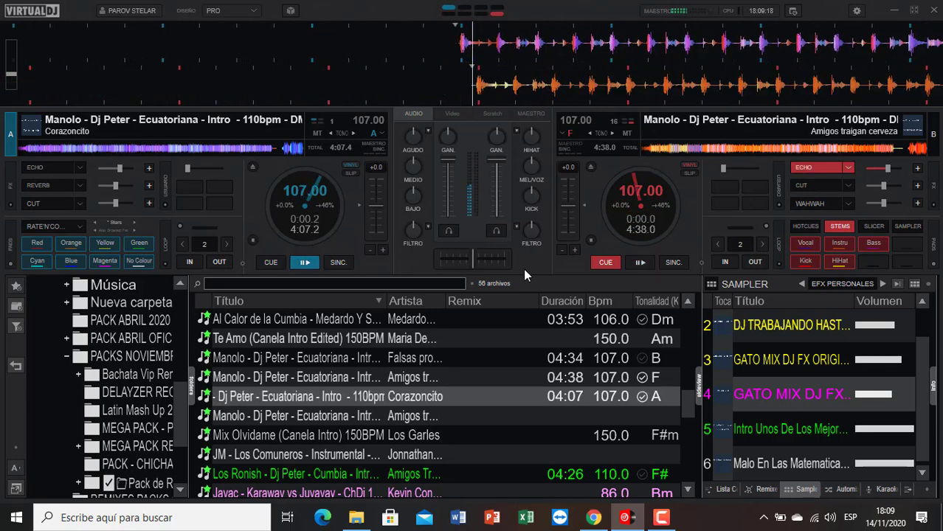
Step: Load the "Amigos traigan cerveza" entry below "Corazoncito" onto deck B and switch playback to it with Echo on deck A
double_click(356, 418)
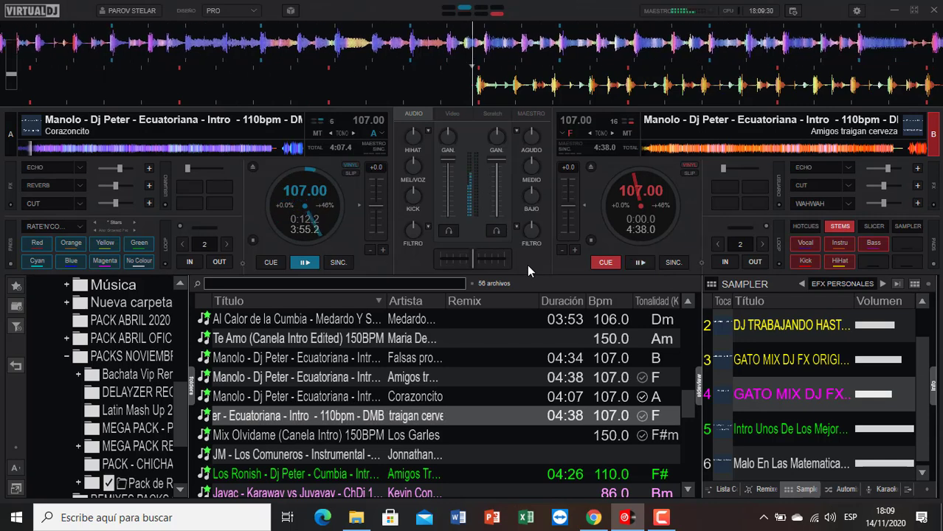
key(e)
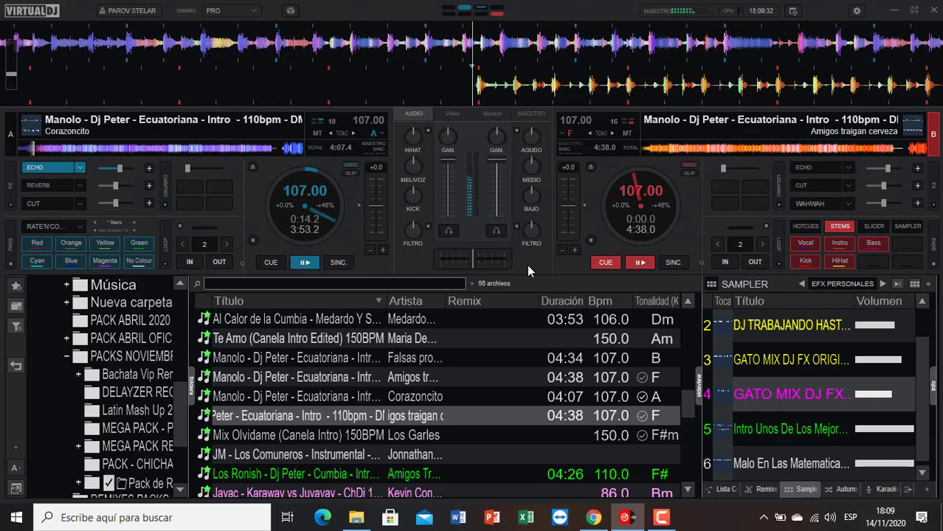
key(space)
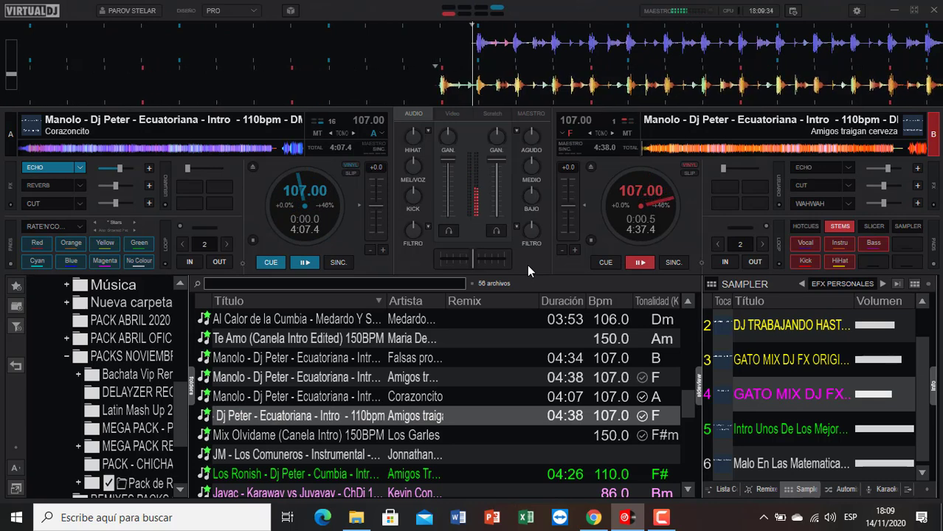
Step: Load the Los Ronish - Dj Peter cumbia "Amigos Traigan Cerveza" onto deck A and switch playback to it with Echo on deck B
double_click(299, 475)
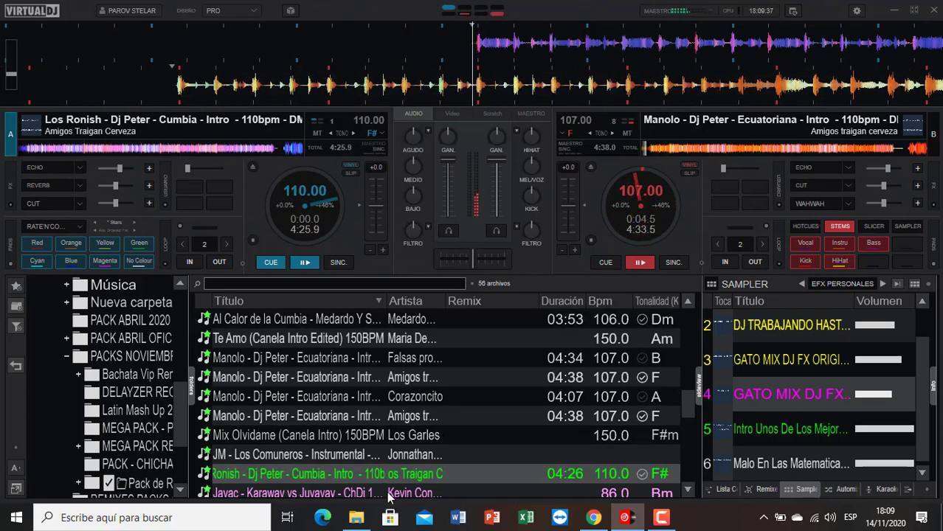
scroll(390, 498, down, 2)
scroll(390, 496, down, 2)
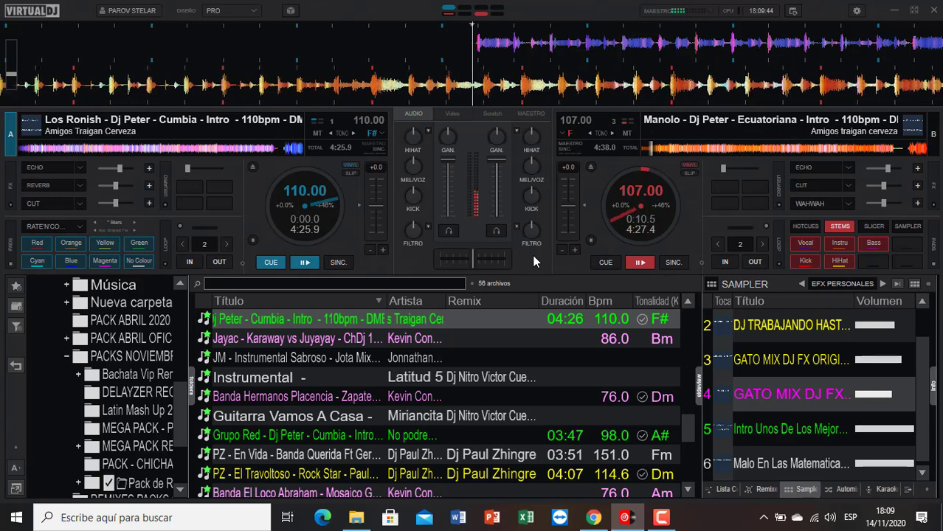
key(e)
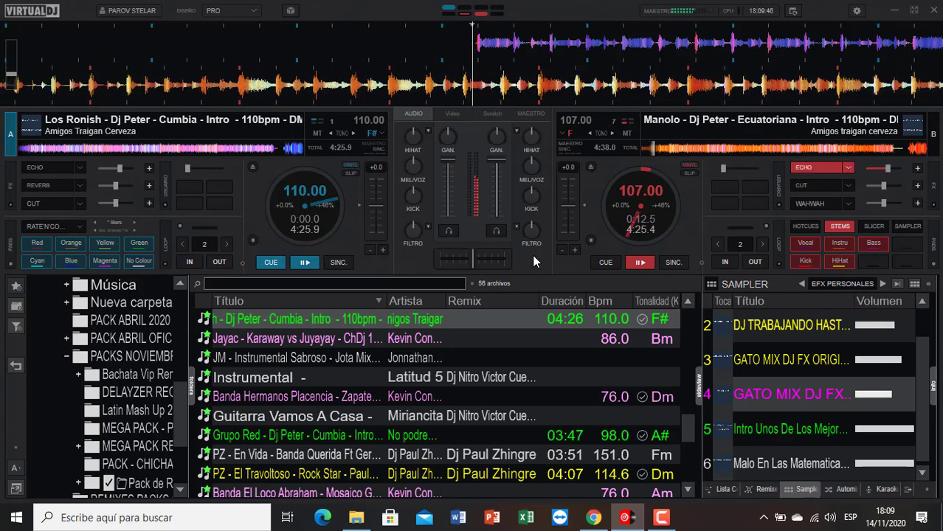
key(space)
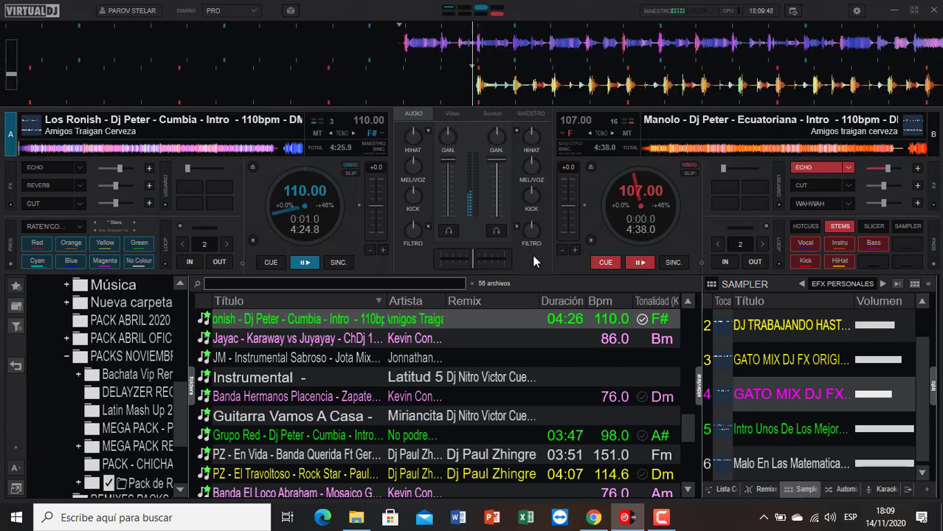
Step: Load the Grupo Red - Dj Peter cumbia "No podre Olvidarme de Ti" onto deck B and switch playback to it with Echo on deck A
double_click(334, 435)
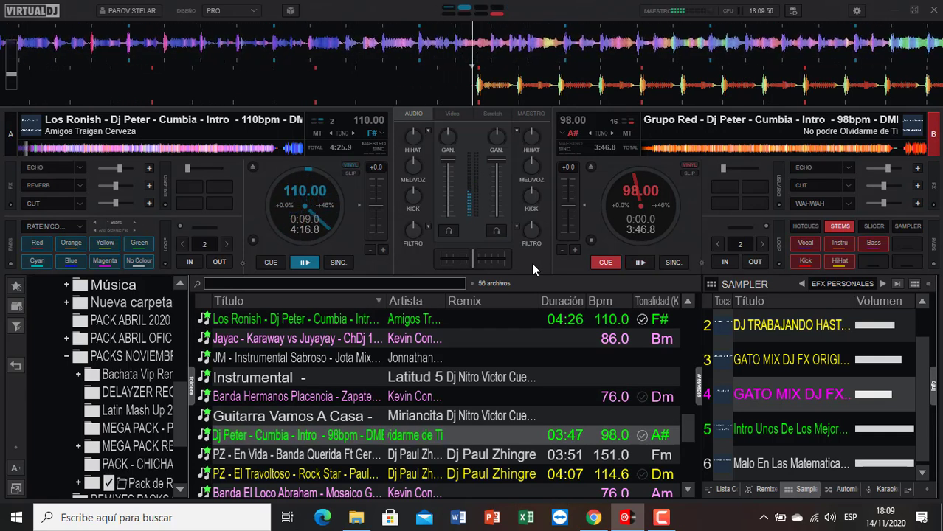
key(e)
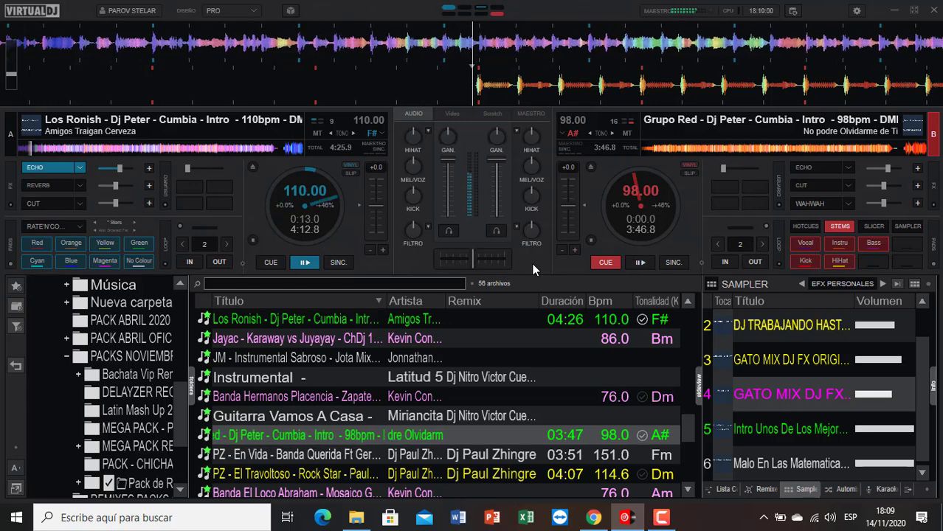
key(space)
key(c)
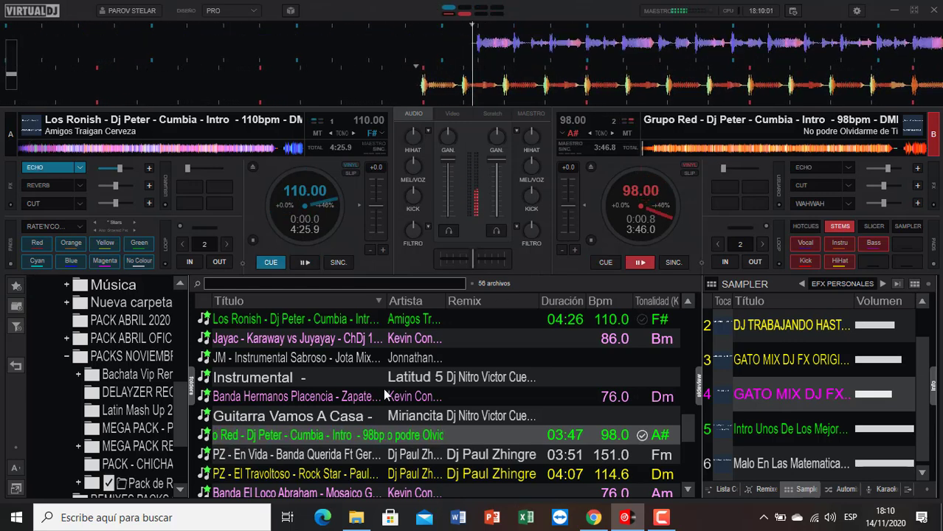
Step: Load "PZ - El Travoltoso - Rock Star" by Paul Zhingre onto deck A and switch playback to it with Echo on deck B
scroll(371, 466, down, 6)
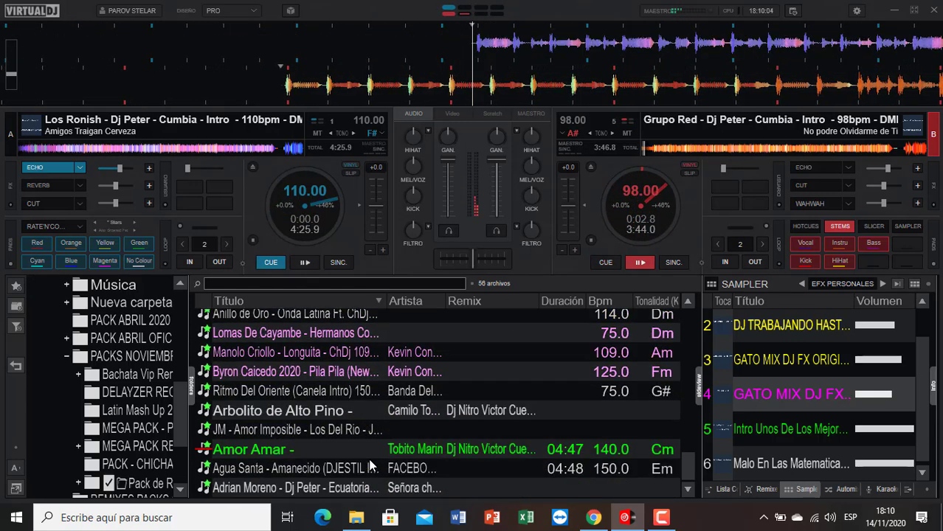
scroll(374, 461, up, 2)
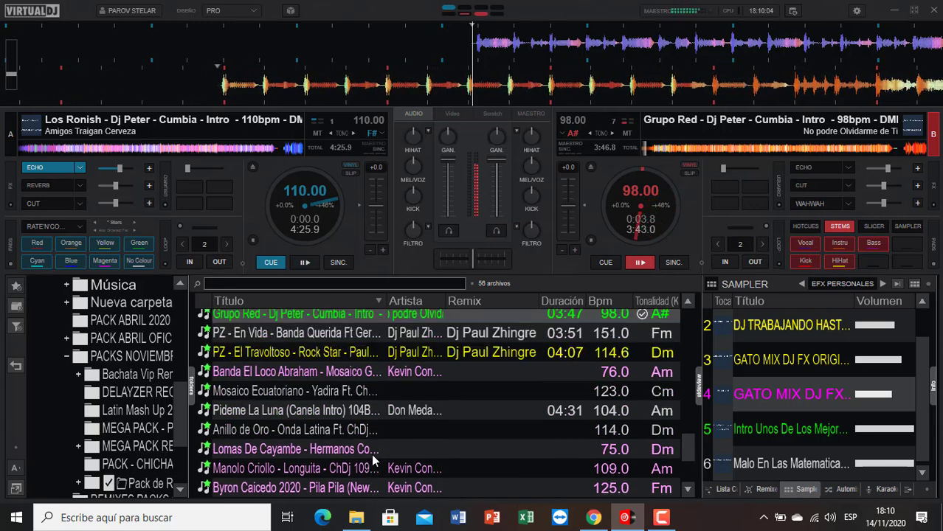
double_click(335, 353)
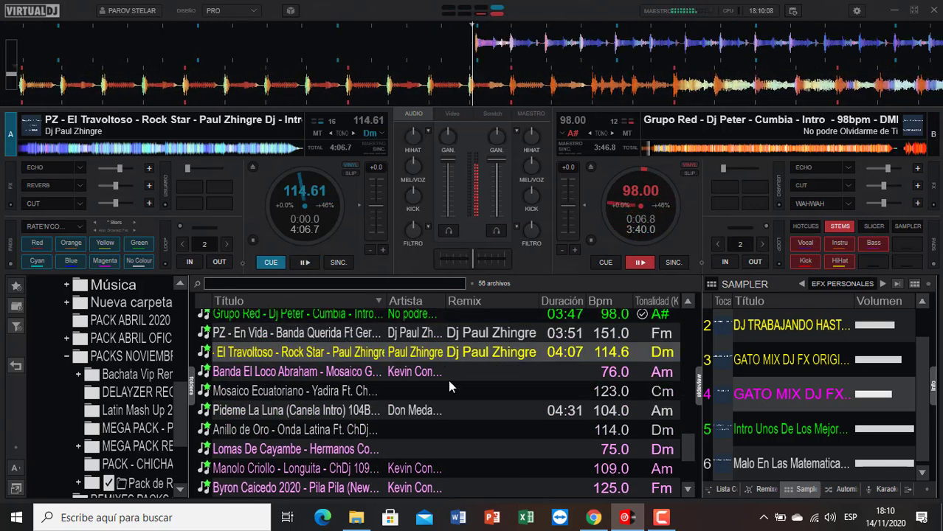
scroll(450, 411, up, 3)
scroll(450, 411, up, 8)
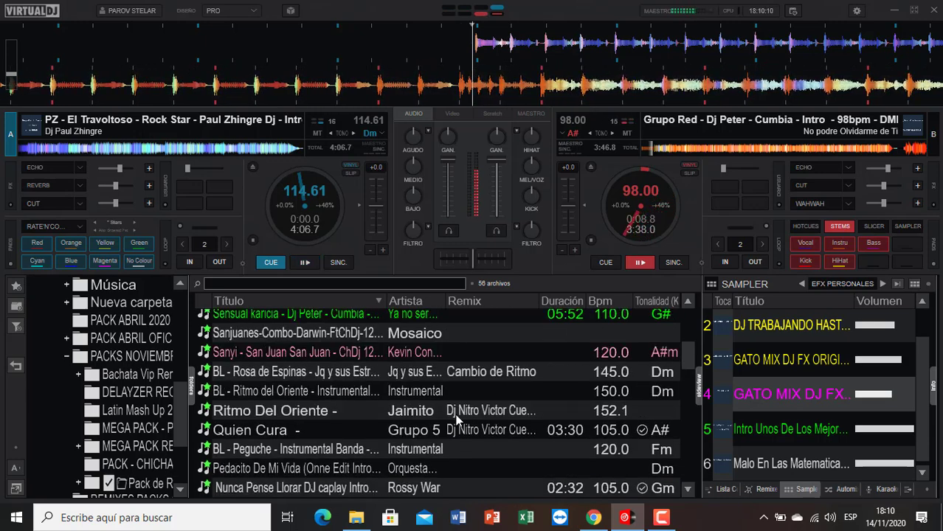
scroll(456, 419, up, 5)
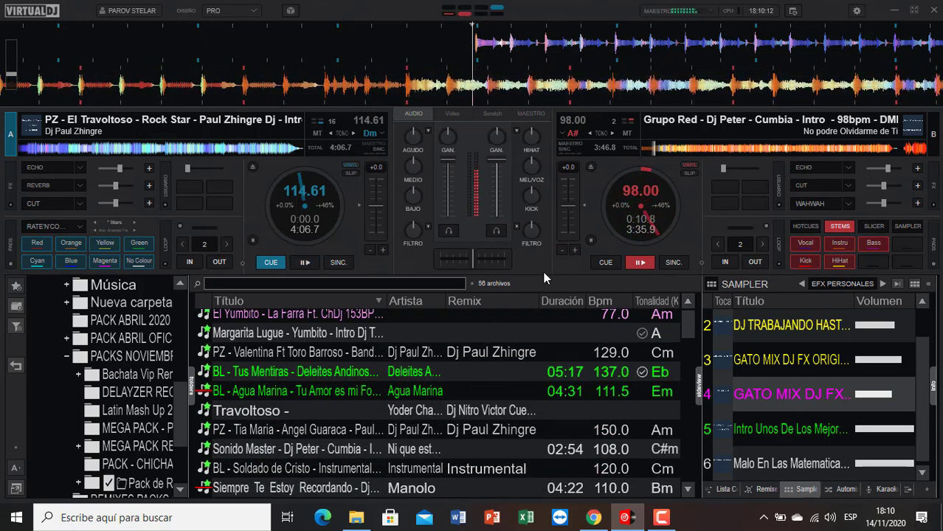
key(e)
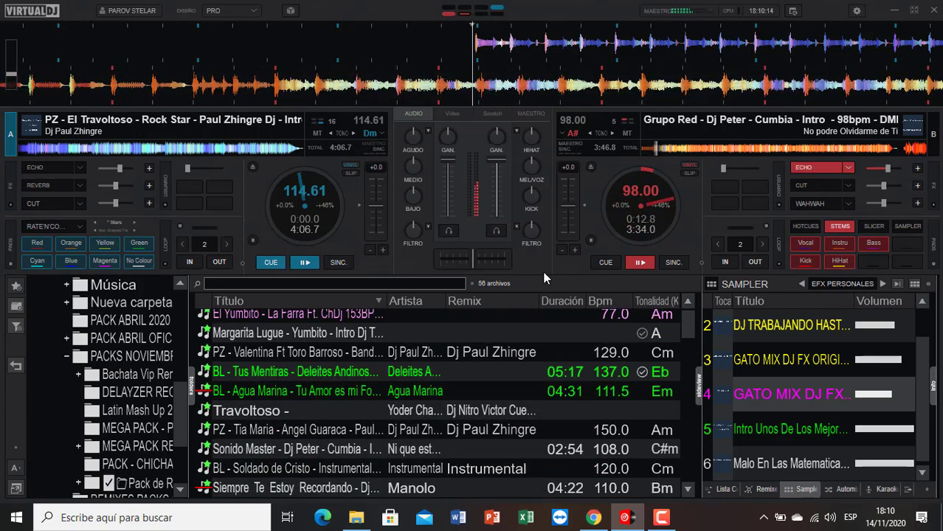
key(space)
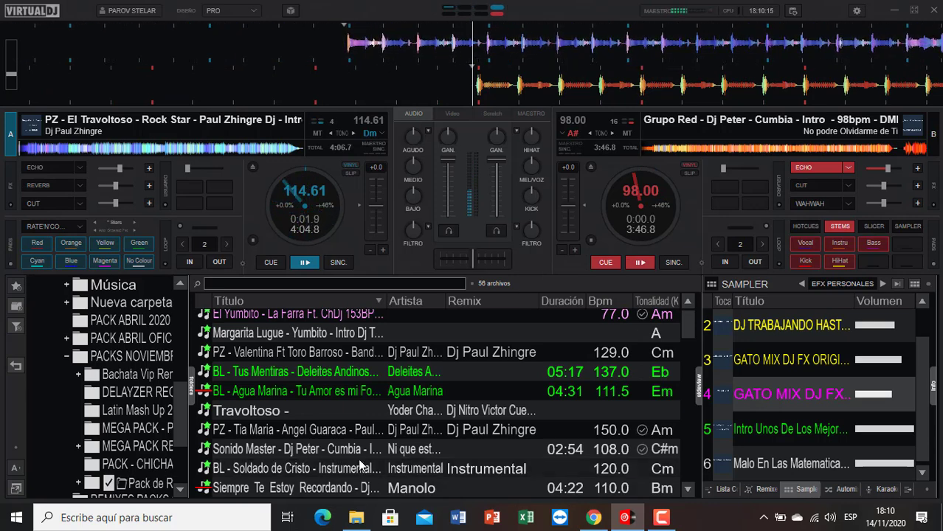
Step: Load "Rosa de Espinas" by Jq y sus Estrellas onto deck B, turn off its headphone cue and switch playback to it with Echo on deck A
scroll(361, 465, up, 1)
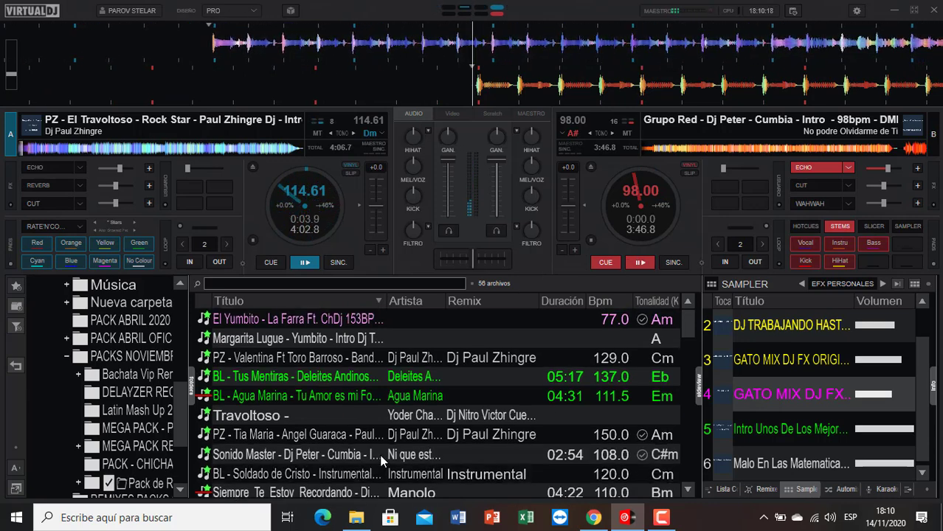
scroll(382, 461, down, 2)
scroll(384, 453, down, 2)
scroll(384, 453, down, 4)
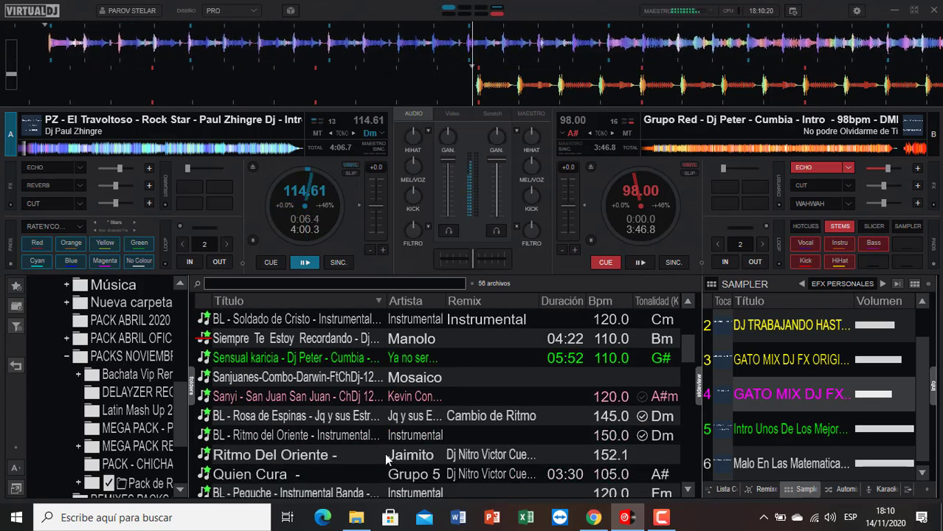
double_click(379, 415)
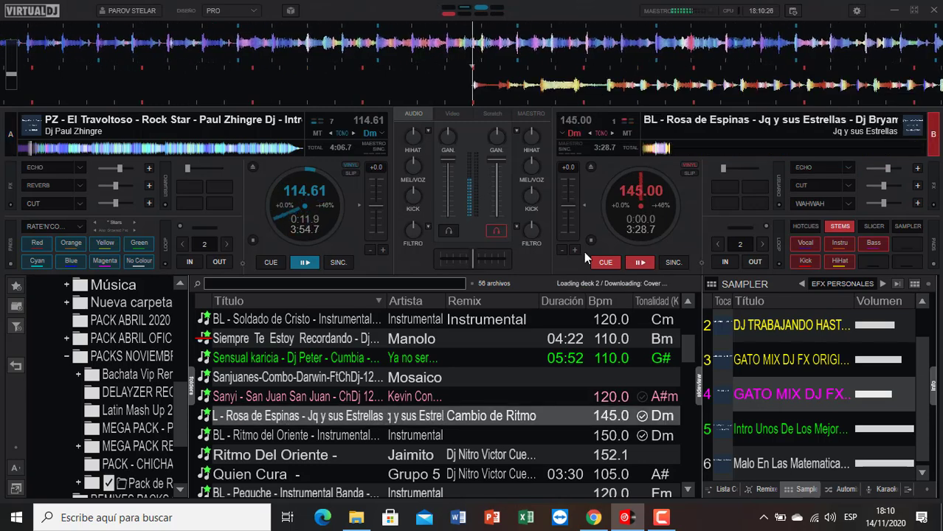
click(496, 231)
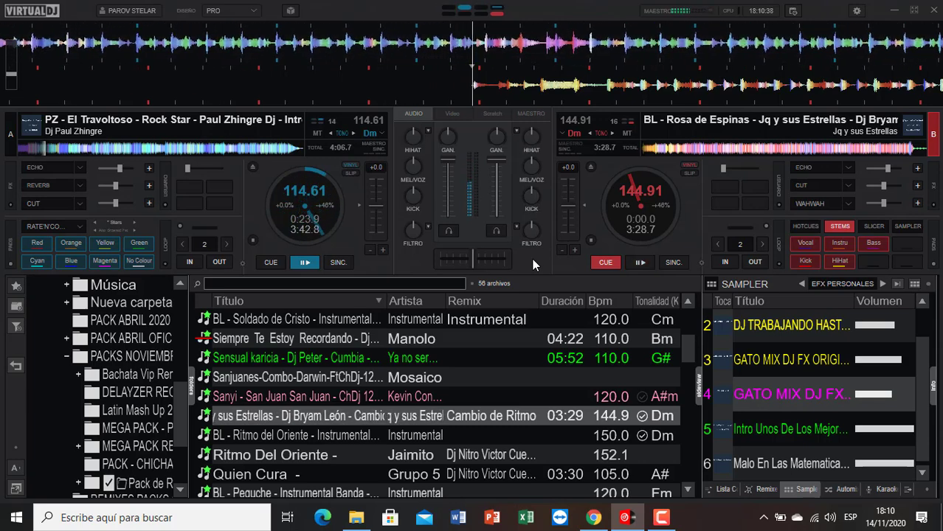
key(e)
key(space)
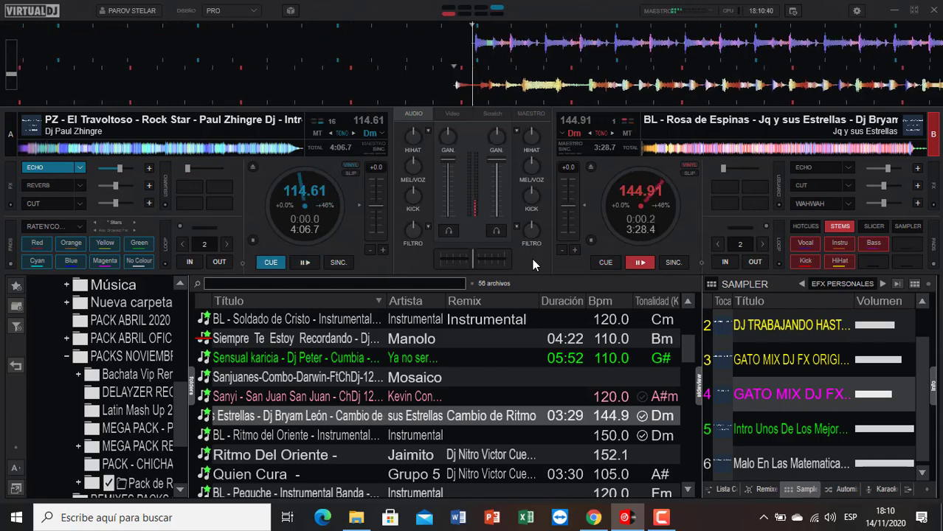
Step: Load "Ritmo Del Oriente" by Jaimito onto deck A and switch playback to it with Echo on deck B
double_click(253, 455)
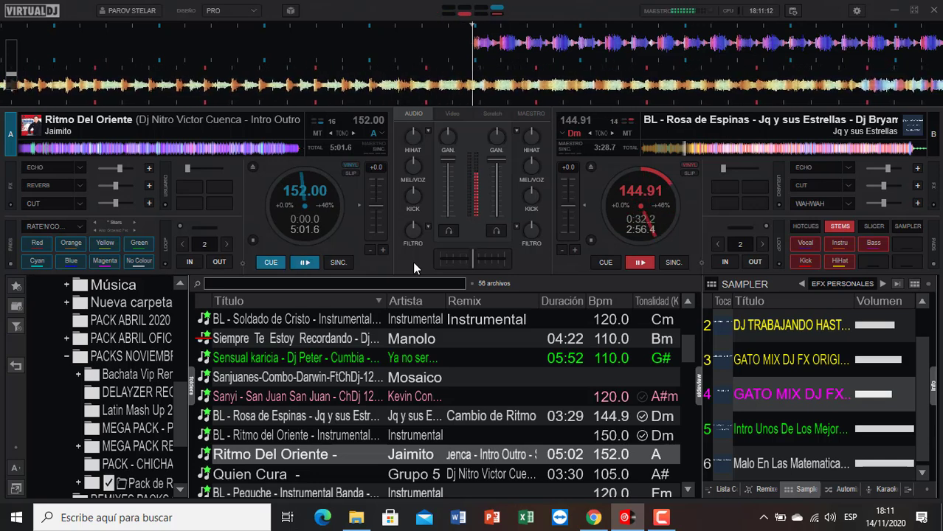
key(e)
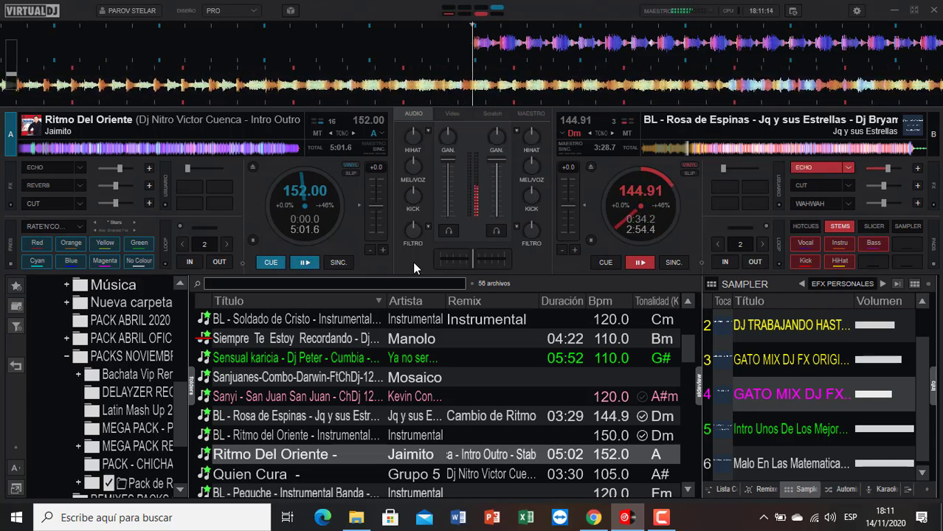
key(space)
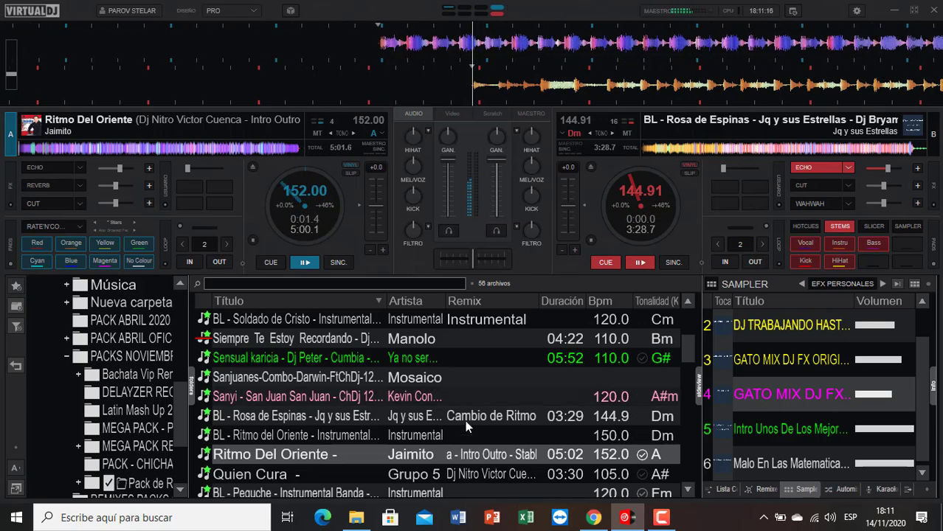
Step: Load "El Yumbito - La Farra" onto deck B and switch playback to it with Echo on deck A
scroll(468, 423, up, 1)
scroll(468, 430, up, 3)
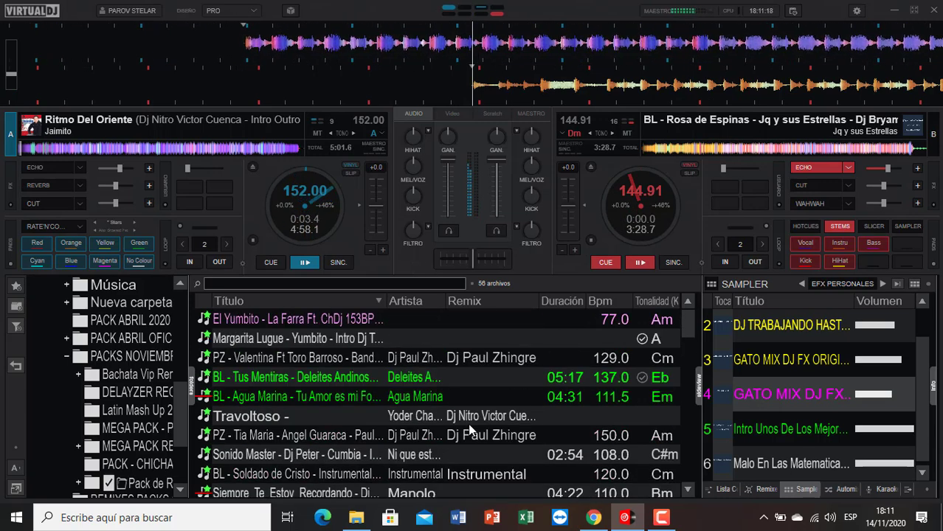
double_click(367, 324)
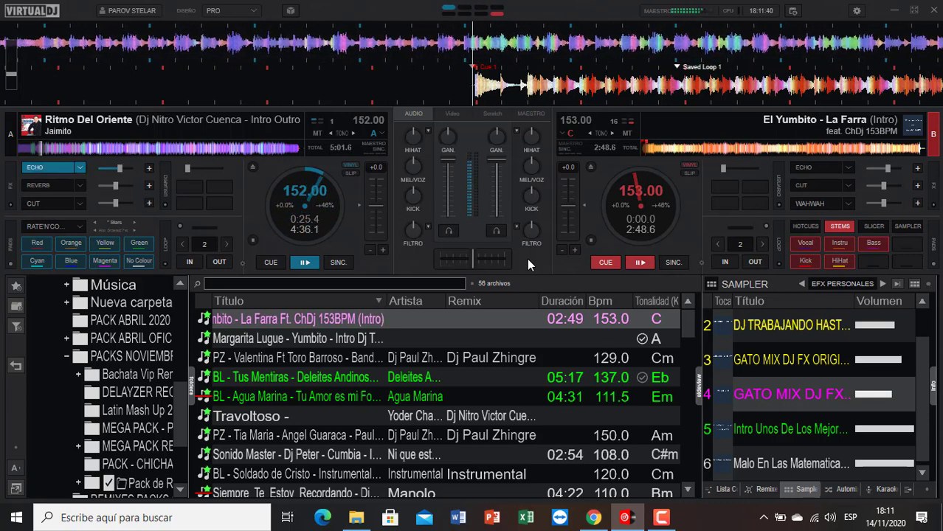
key(space)
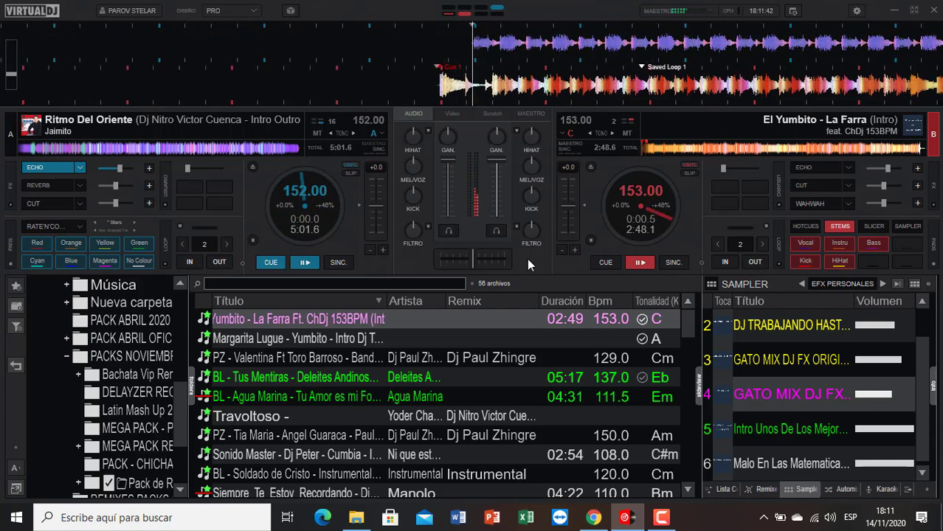
Step: Load "Yumbito - Intro Dj Tauro" by Margarita Lugue from the song list onto deck A
double_click(273, 340)
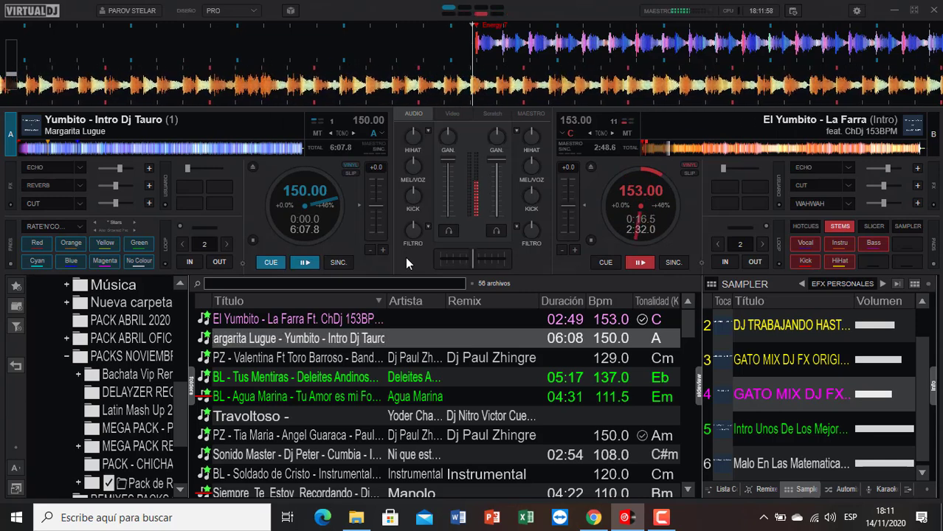
Step: Switch playback to "Yumbito - Intro Dj Tauro" on deck A with Echo on deck B
key(e)
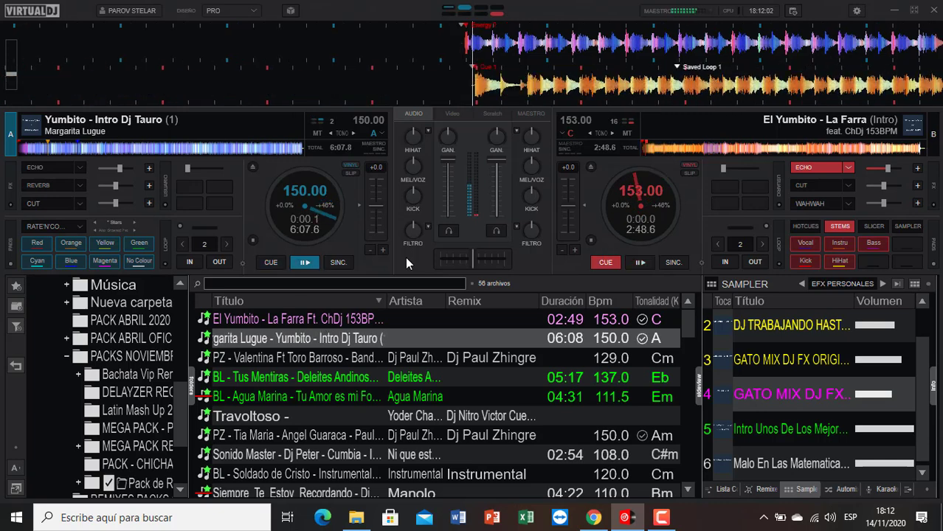
Step: Load "PZ - Valentina" by Dj Paul Zhingre onto deck B, turn off its headphone cue and switch playback to it with Echo on deck A
double_click(281, 360)
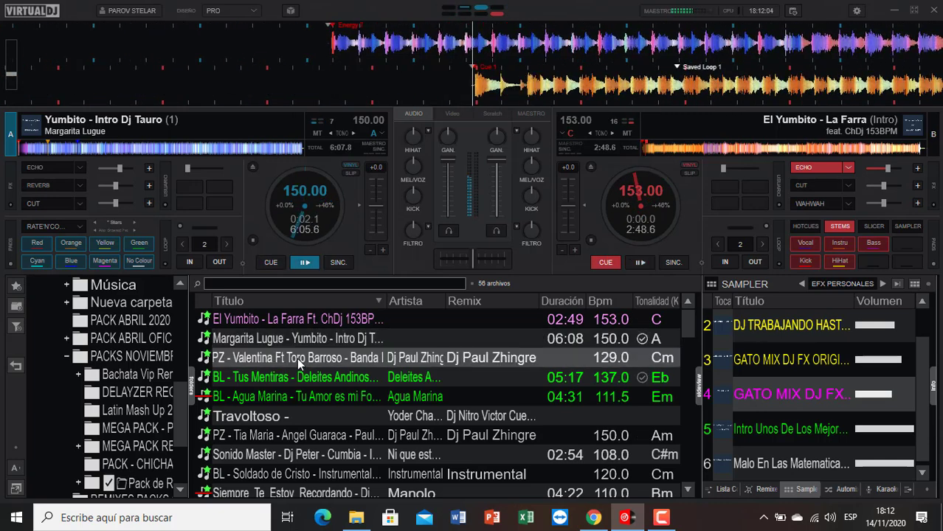
click(501, 230)
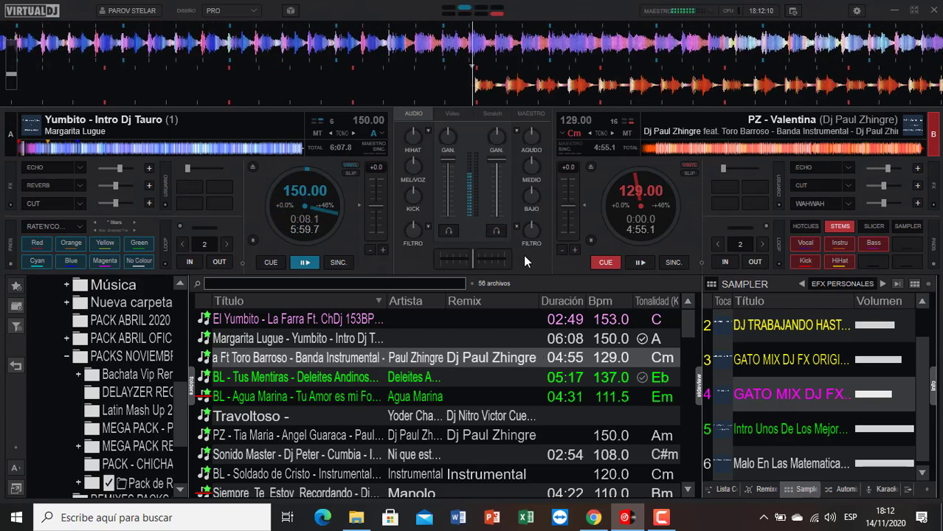
key(e)
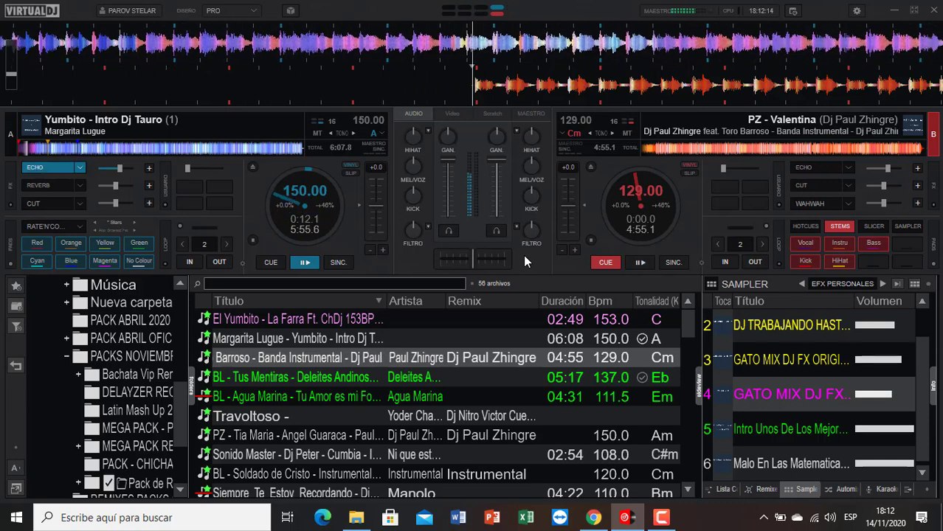
key(space)
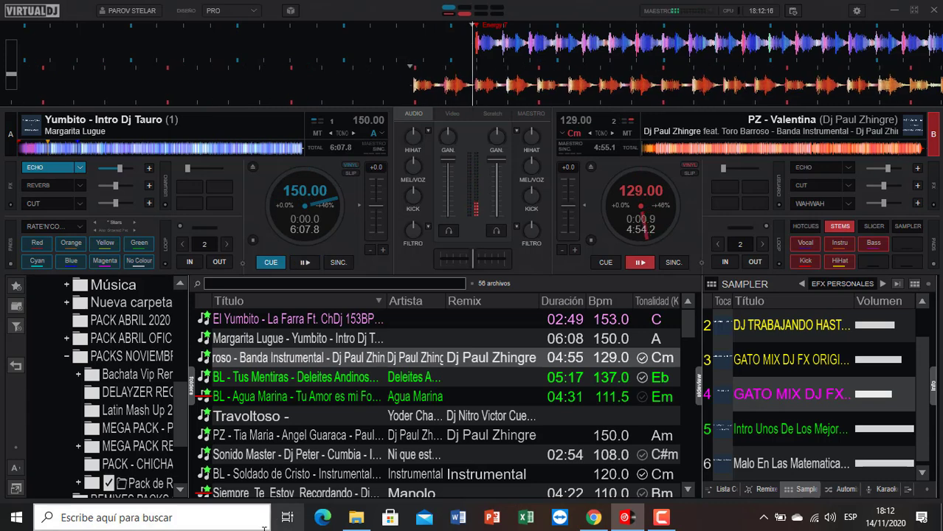
Step: Load "Travoltoso" by Yoder Chamba onto deck A and switch playback to it with Echo on deck B
double_click(263, 417)
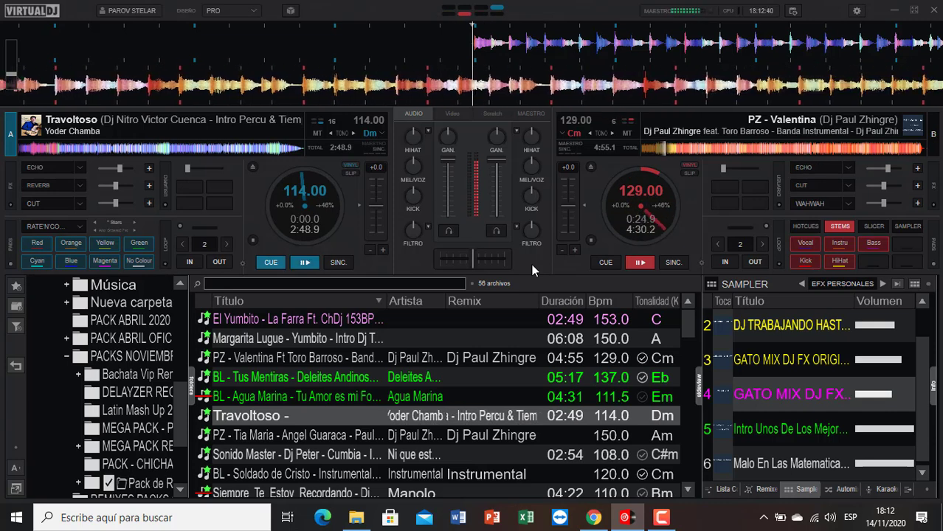
key(e)
key(space)
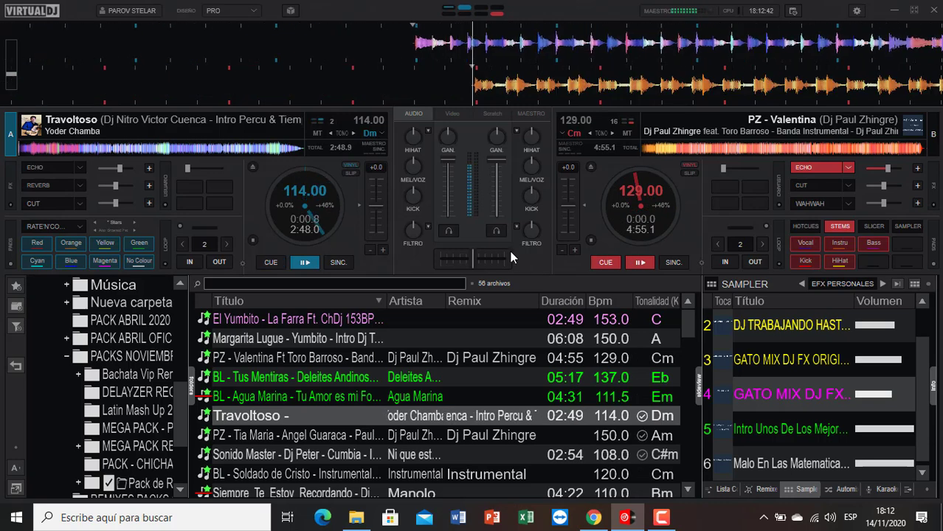
Step: Load "PZ - Tia Maria - Angel Guaraca" onto deck B, turn off its headphone cue and switch playback to it with Echo on deck A
double_click(275, 435)
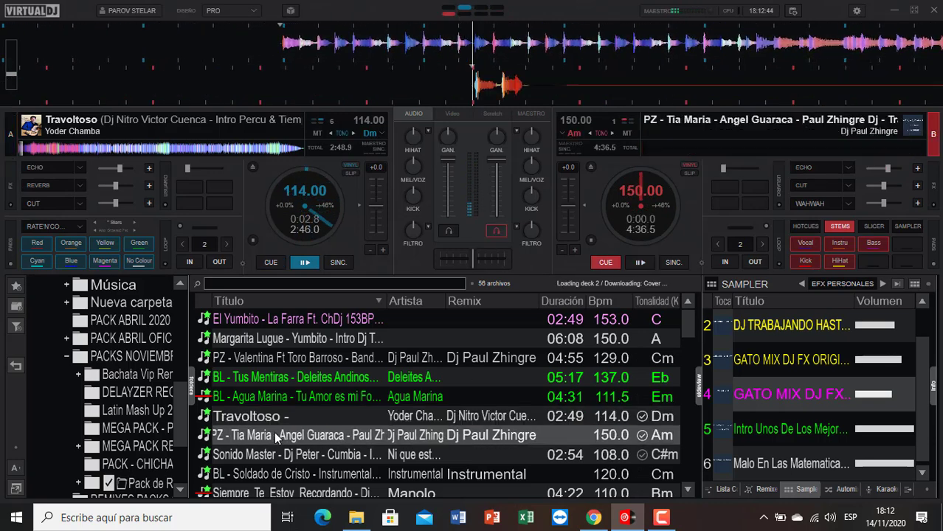
click(497, 232)
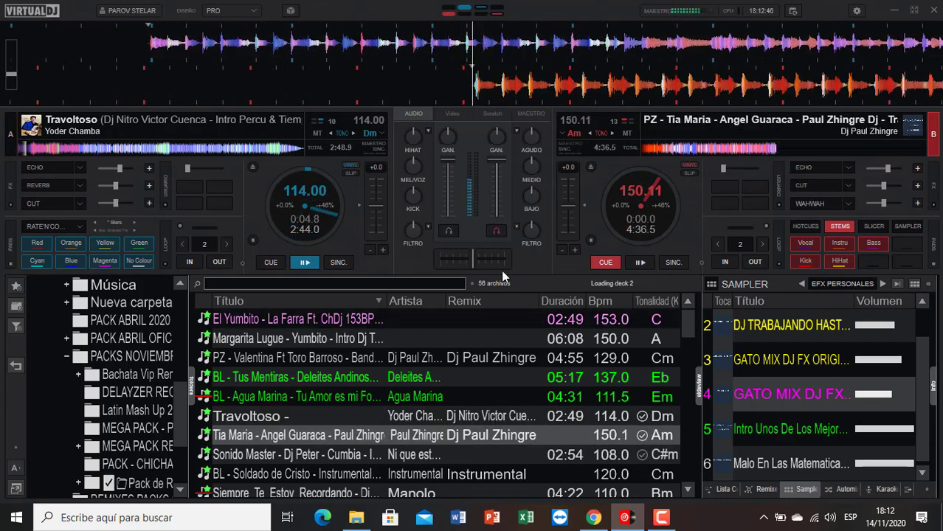
scroll(496, 484, down, 1)
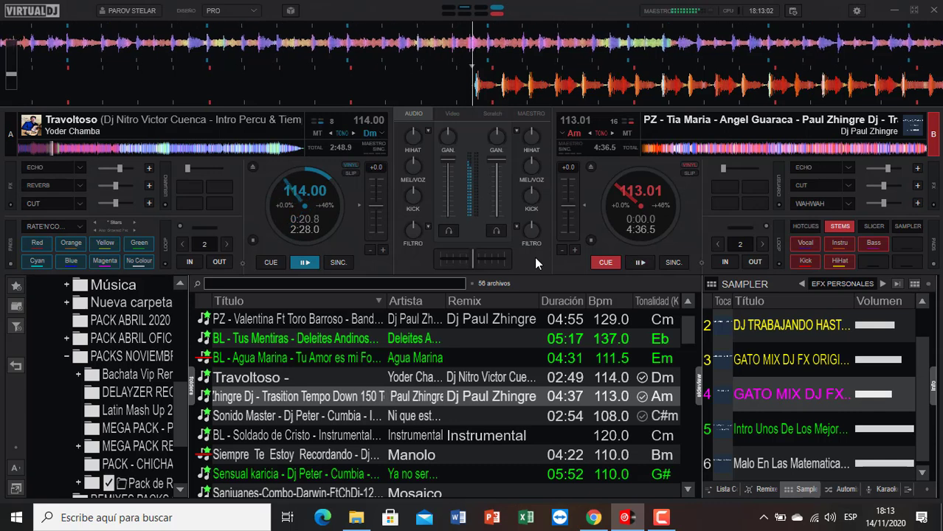
key(e)
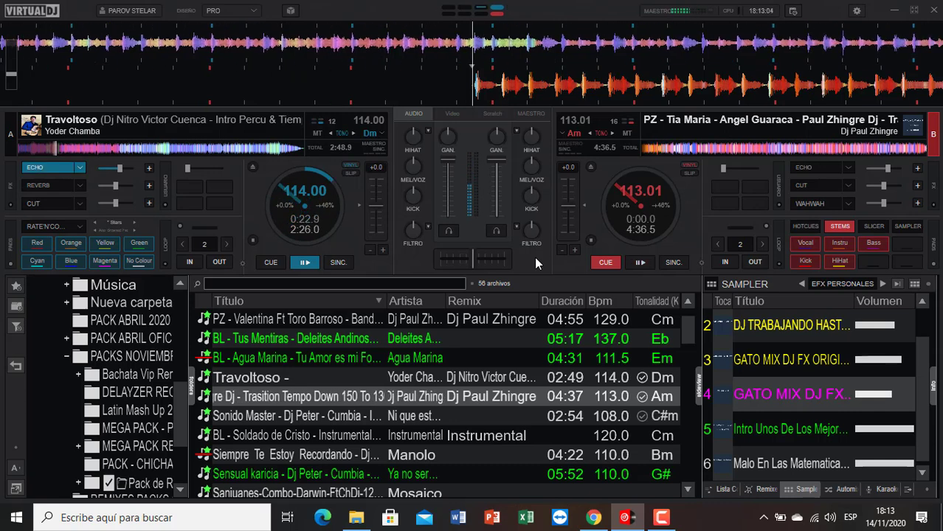
key(q)
key(space)
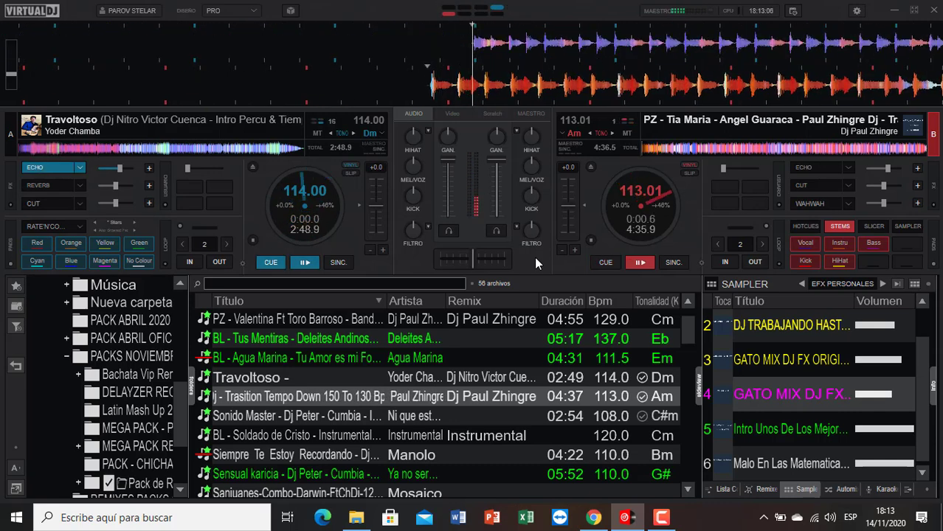
Step: Load "BL - Soldado de Cristo - Instrumental Banda" onto deck A and switch playback to it with Echo on deck B
double_click(243, 435)
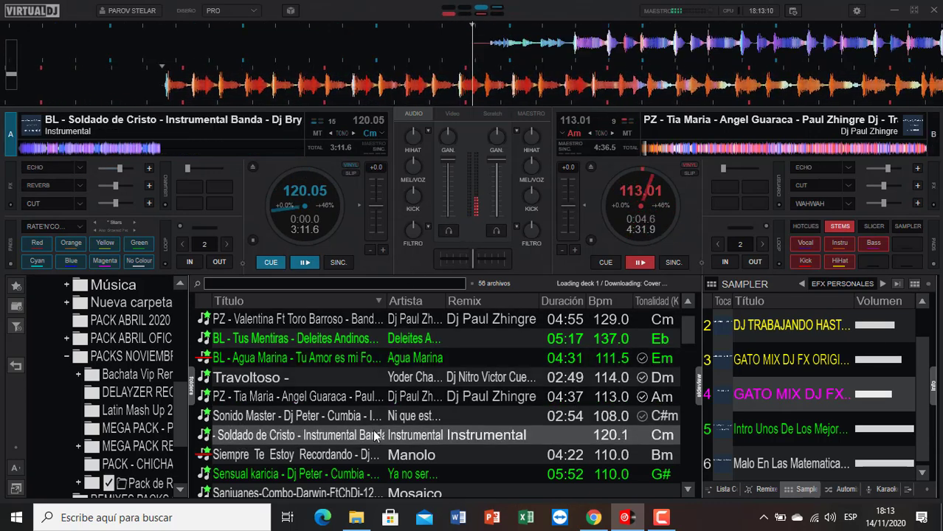
scroll(366, 420, down, 2)
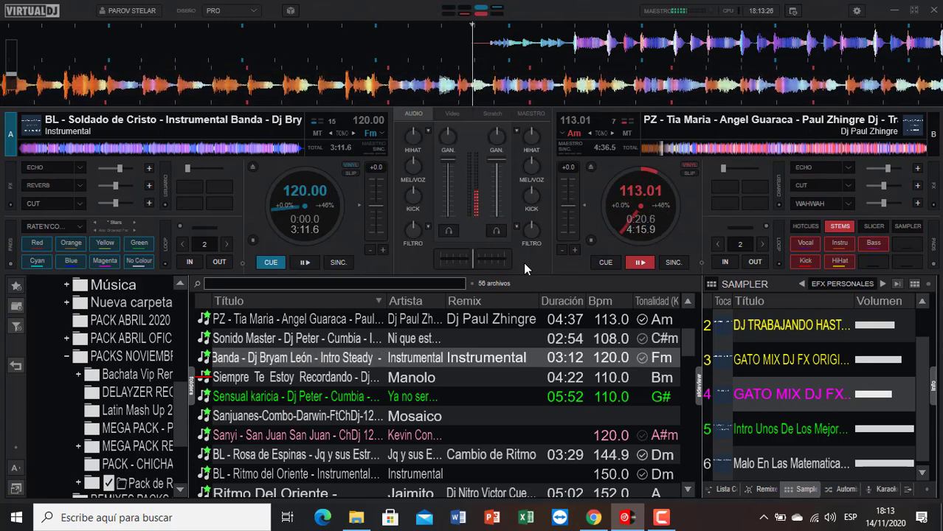
key(e)
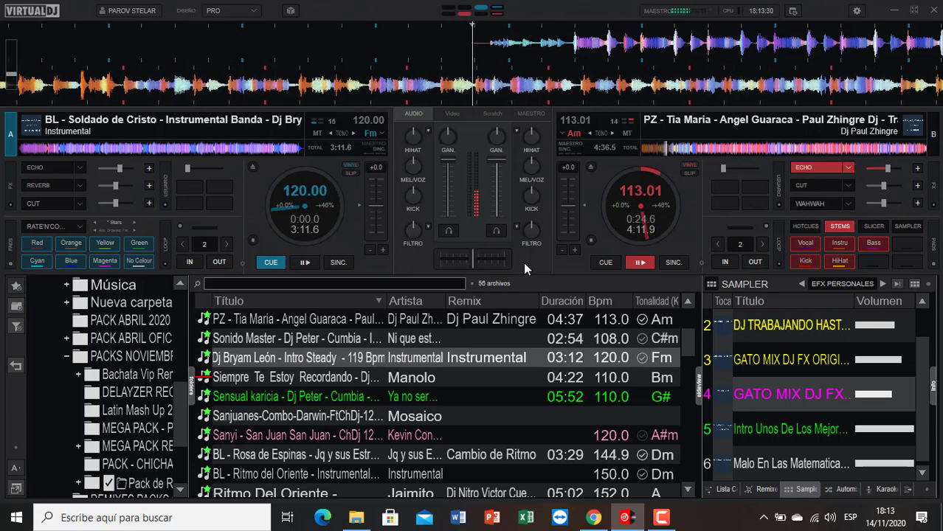
key(space)
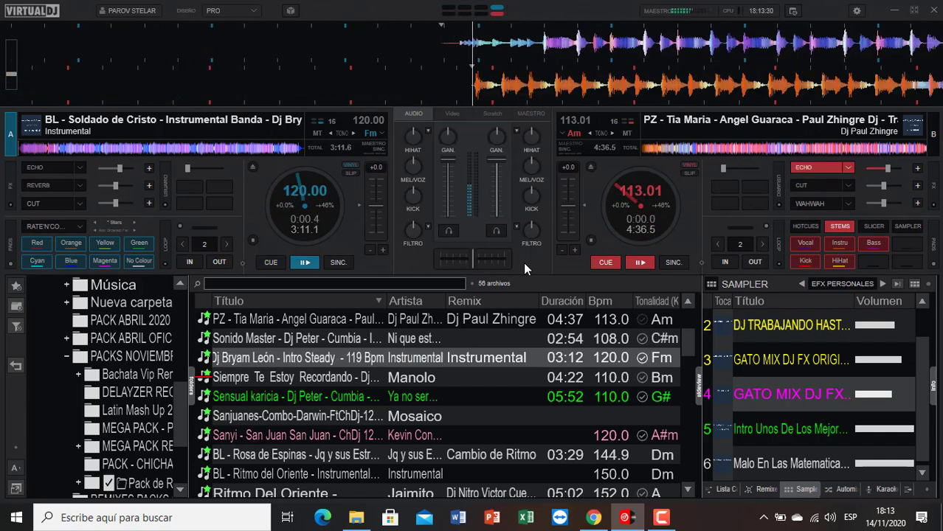
Step: Load "Sanjuanes-Combo-Darwin-FtChDj-128-BPM-Extend" onto deck B, turn off its headphone cue and switch playback to it with Echo on deck A
double_click(269, 423)
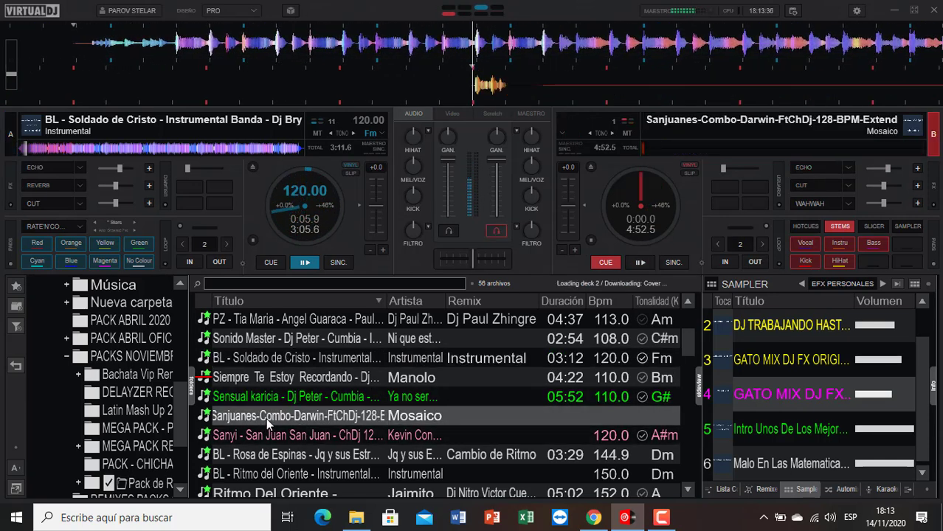
click(497, 231)
click(499, 231)
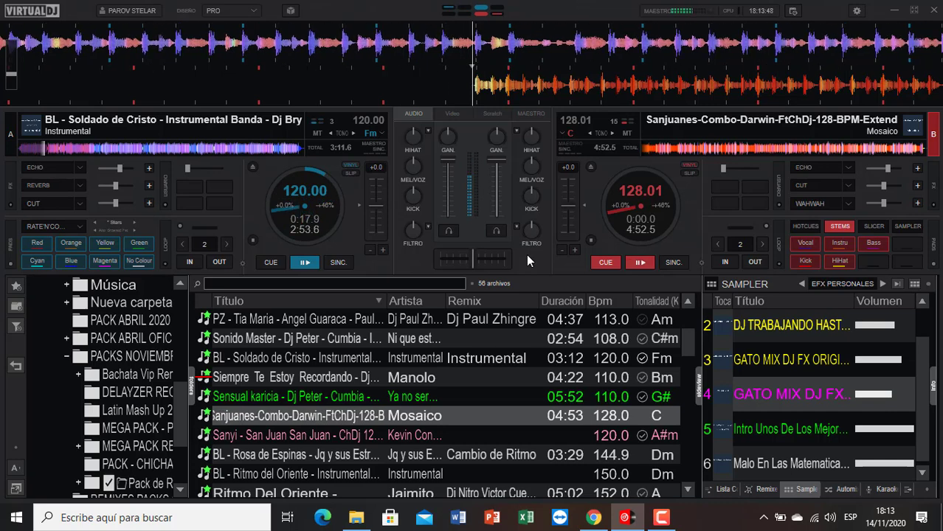
key(e)
key(space)
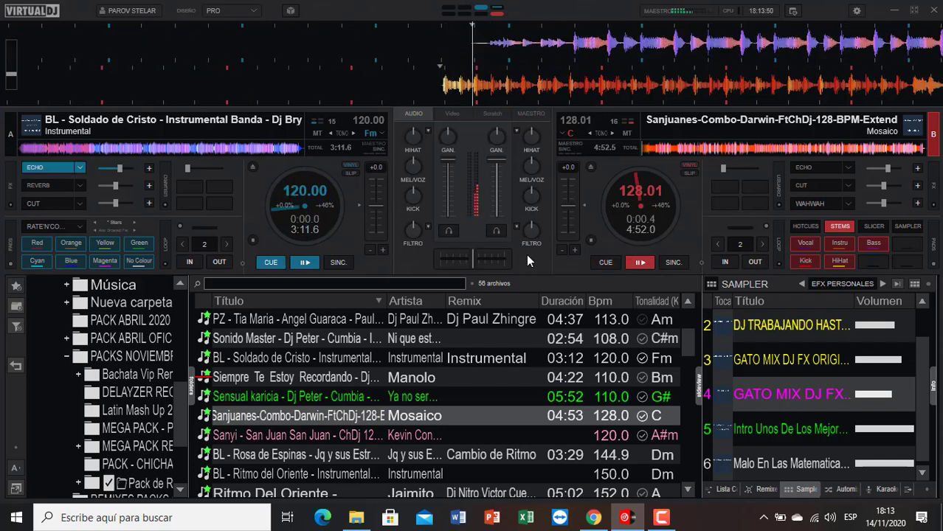
Step: Load "Sanyi - San Juan San Juan - ChDj 120BPM" onto deck A and switch playback to it with Echo on deck B
double_click(242, 438)
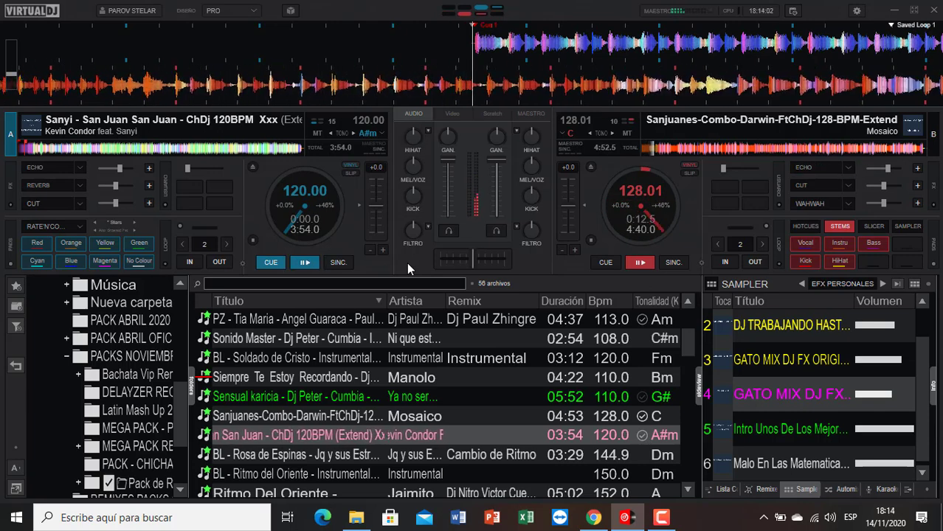
key(e)
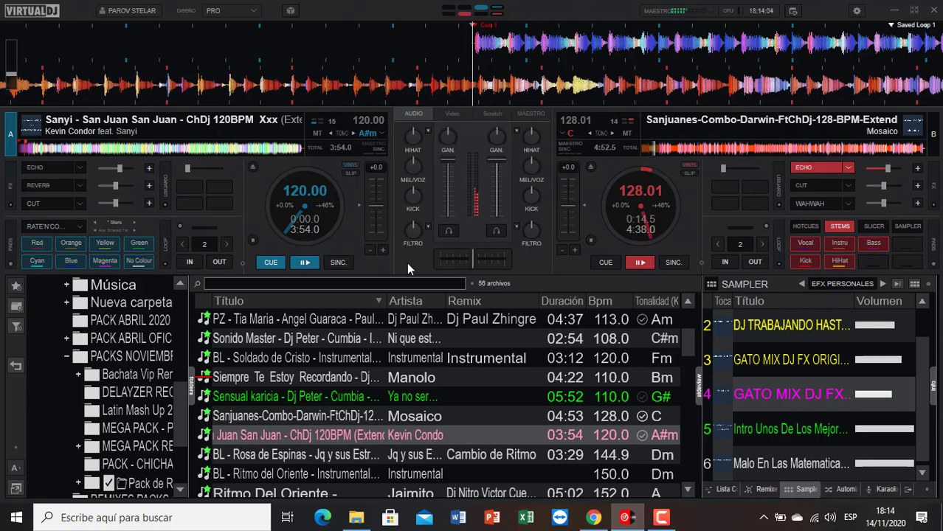
key(space)
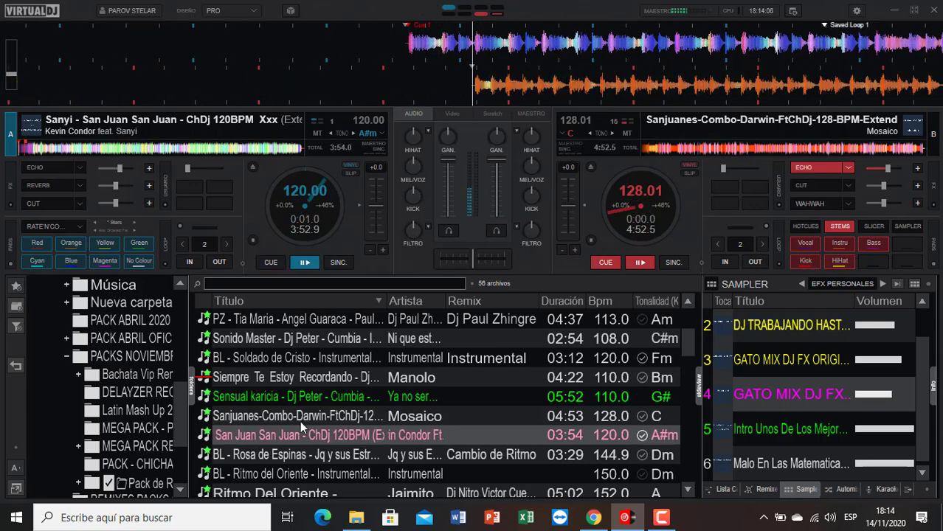
Step: Load "BL - Ritmo del Oriente - Instrumental Banda" onto deck B and turn off its headphone cue
click(289, 472)
double_click(287, 474)
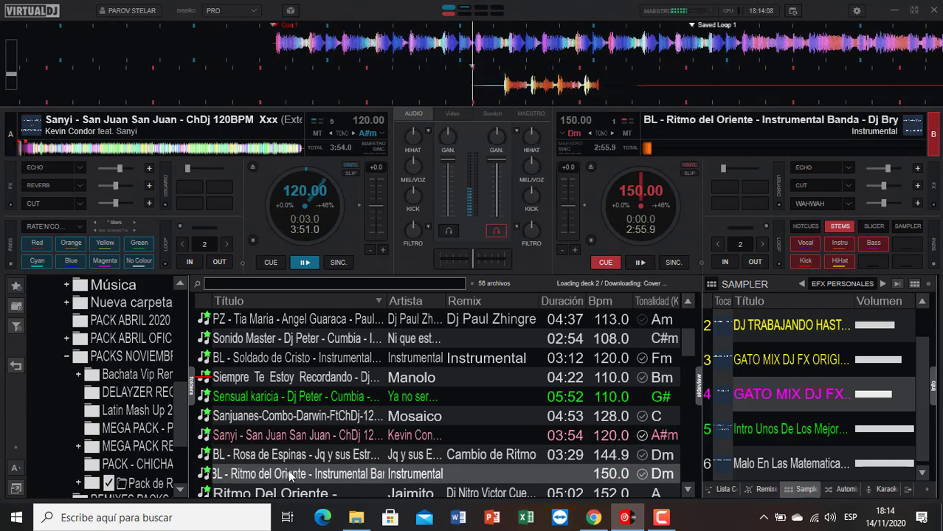
scroll(288, 476, down, 4)
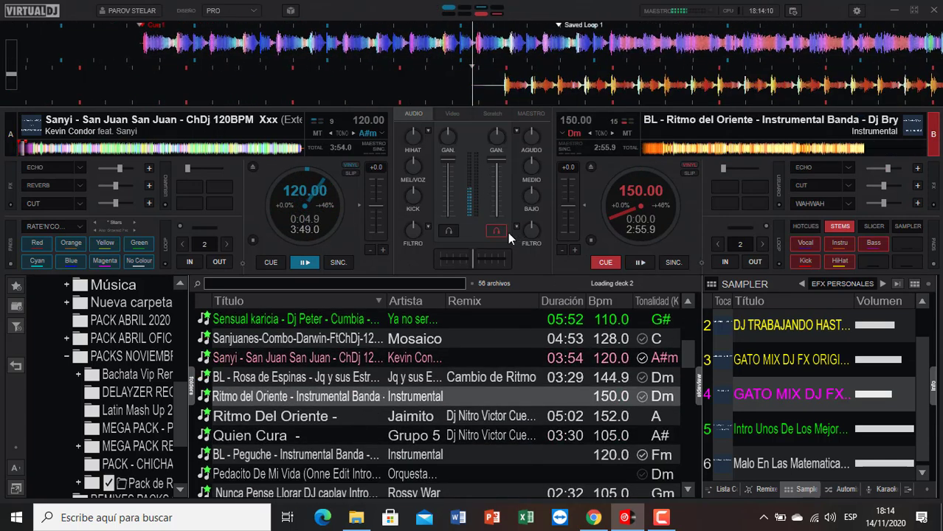
click(498, 232)
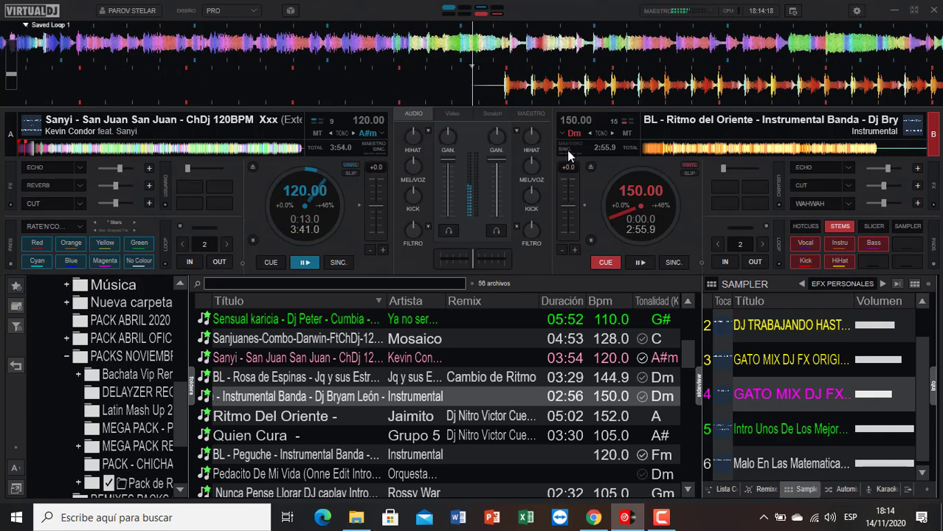
Step: Move deck B's start position forward to 0:00.2, turn off its headphone cue and switch playback to it with Echo on deck A
drag(509, 87, 497, 87)
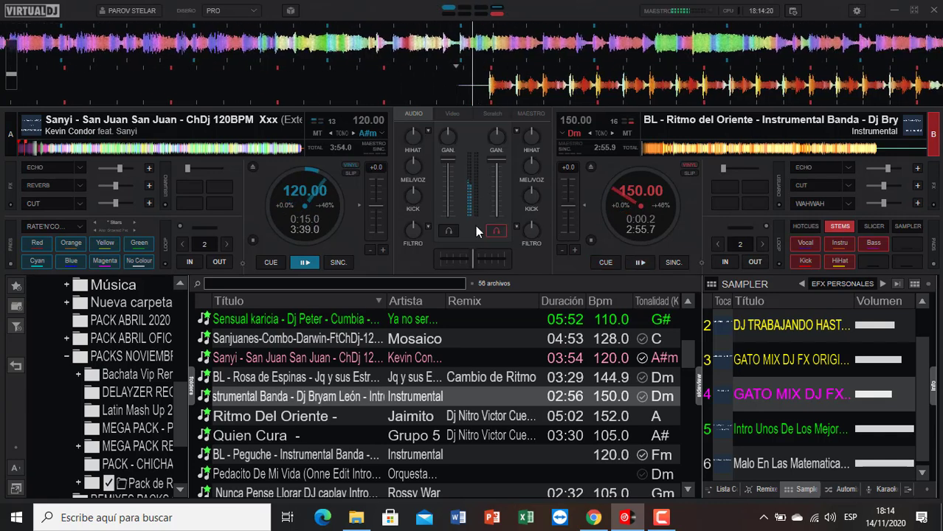
click(503, 234)
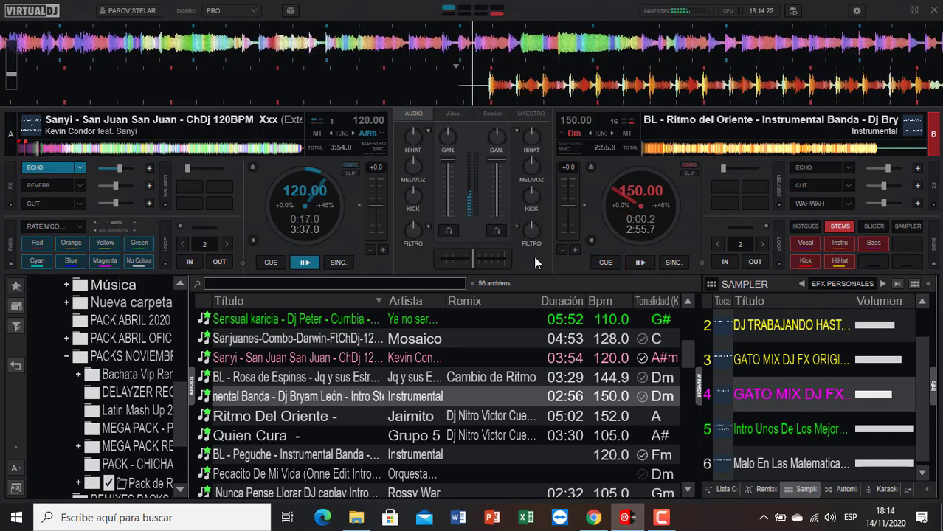
key(space)
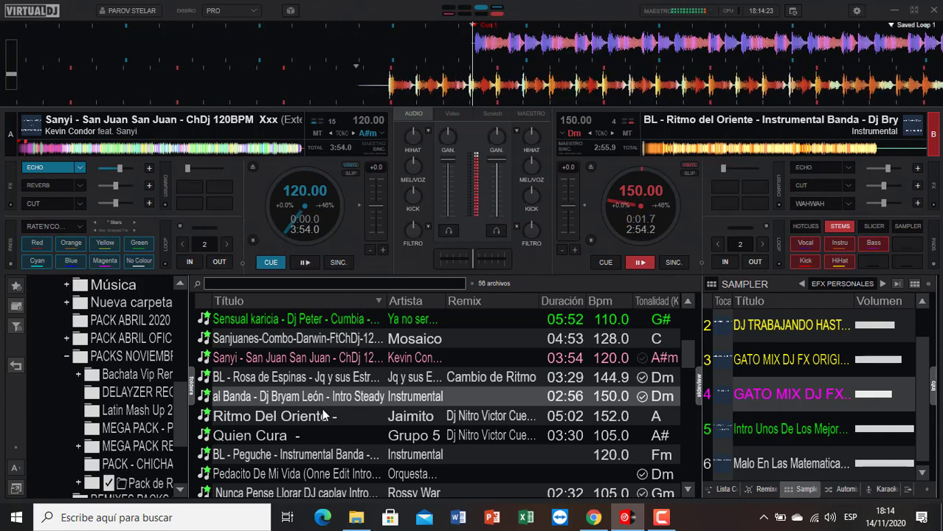
Step: Load "BL - Peguche - Instrumental Banda" onto deck A and switch playback to it with Echo on deck B
click(236, 457)
double_click(236, 458)
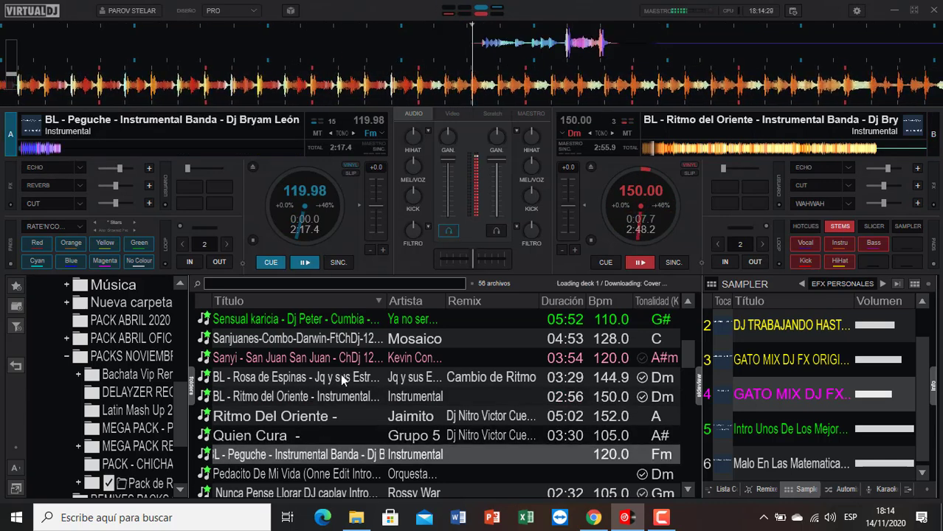
scroll(413, 432, down, 3)
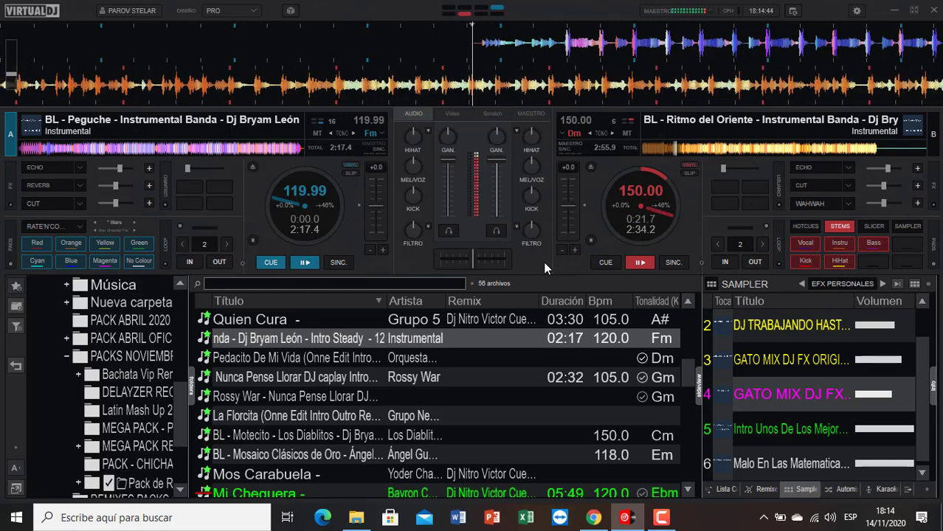
key(e)
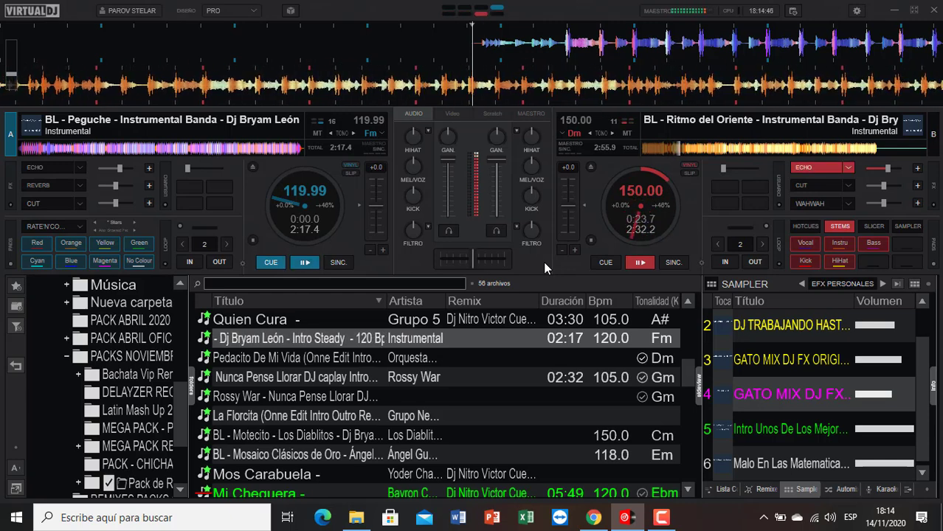
key(space)
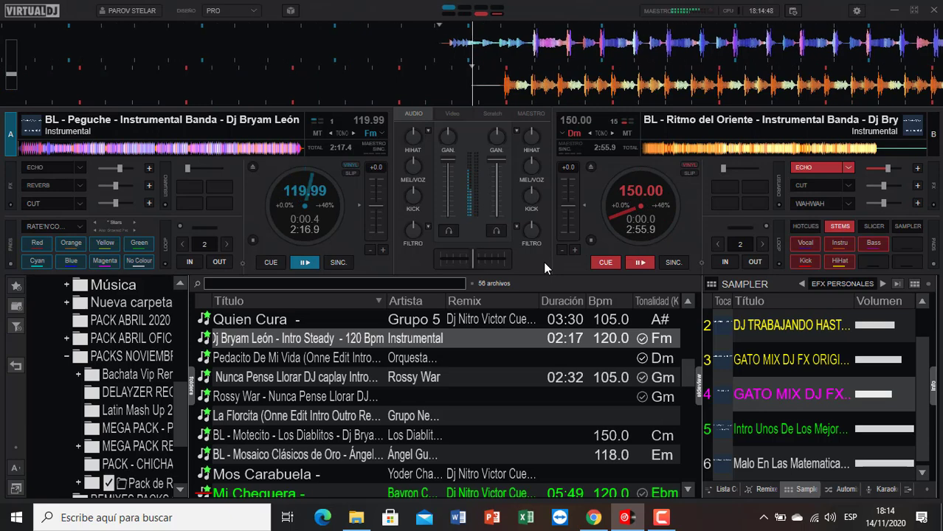
Step: Load "Pedacito De Mi Vida 150BPM" onto deck B with its headphone cue off and switch playback to it with Echo on deck A
double_click(273, 359)
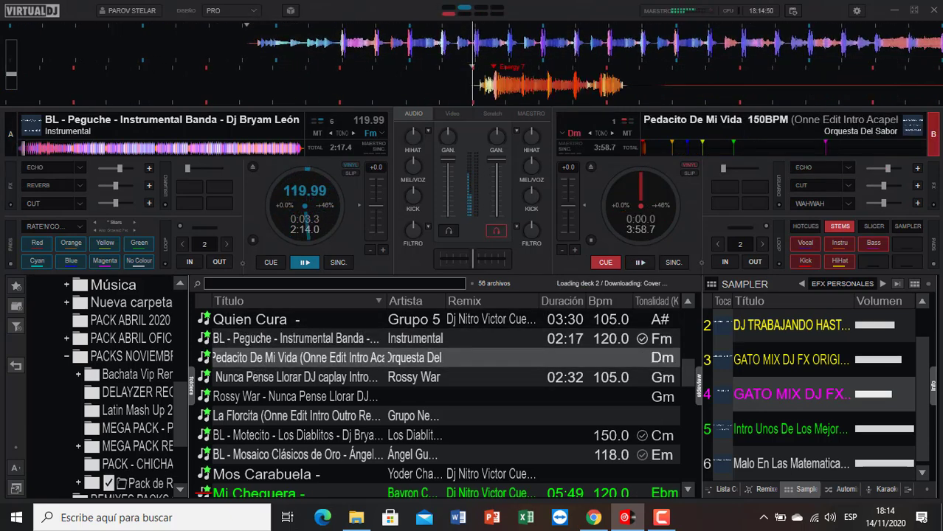
click(503, 234)
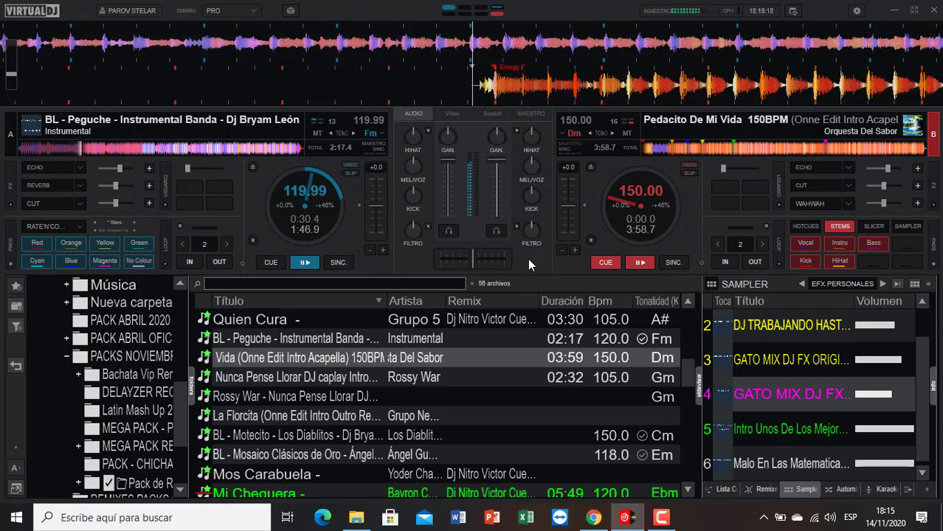
key(e)
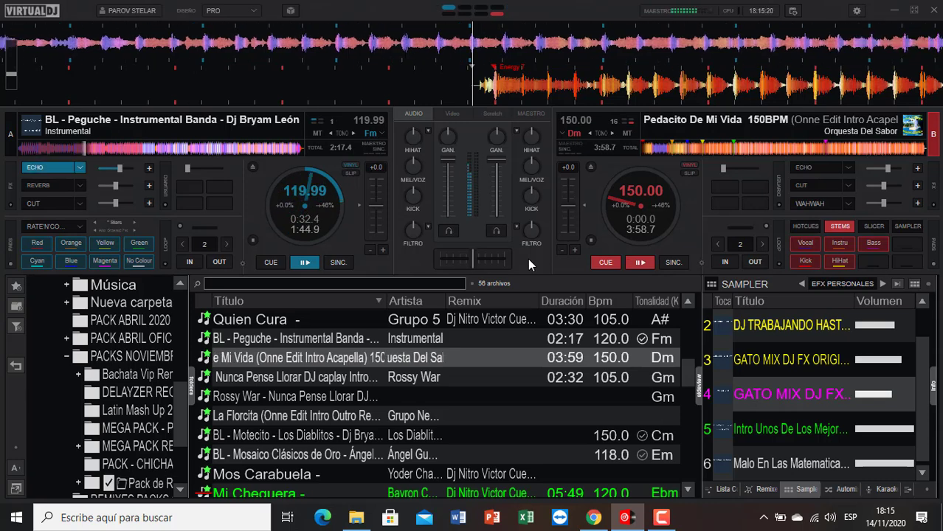
key(space)
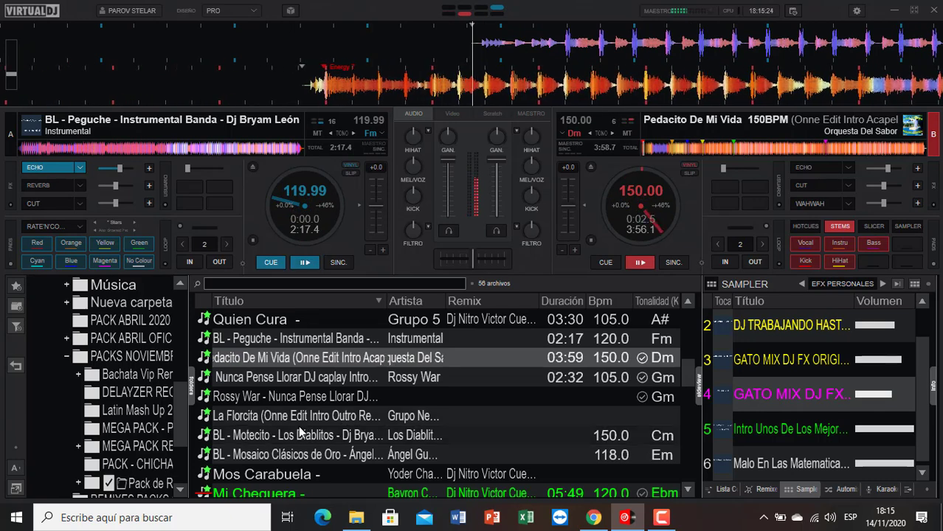
Step: Load "La Florcita 102BPM" onto deck A and switch playback to it with Echo on deck B
double_click(329, 417)
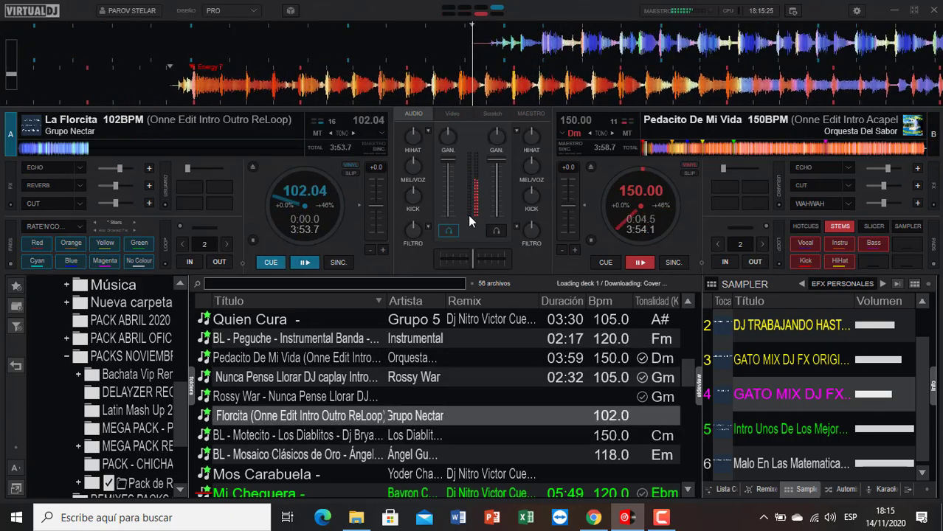
scroll(372, 417, down, 2)
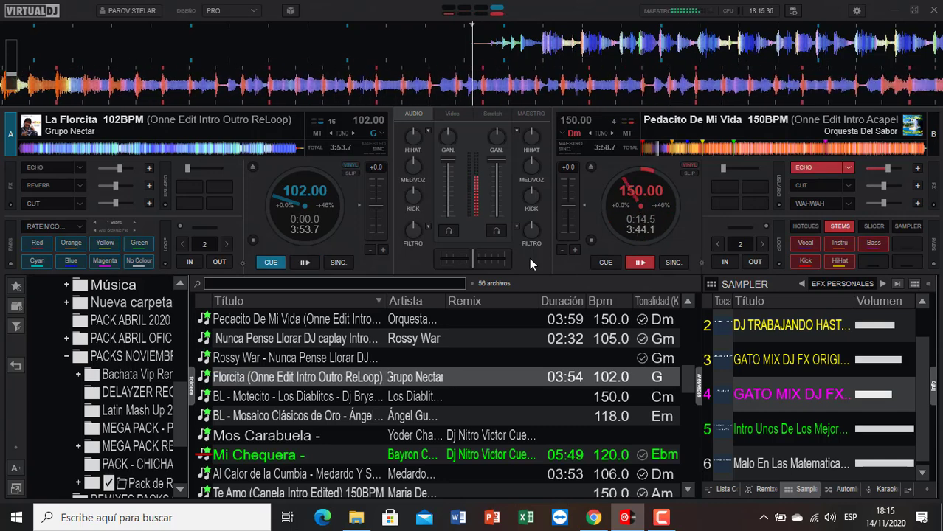
key(space)
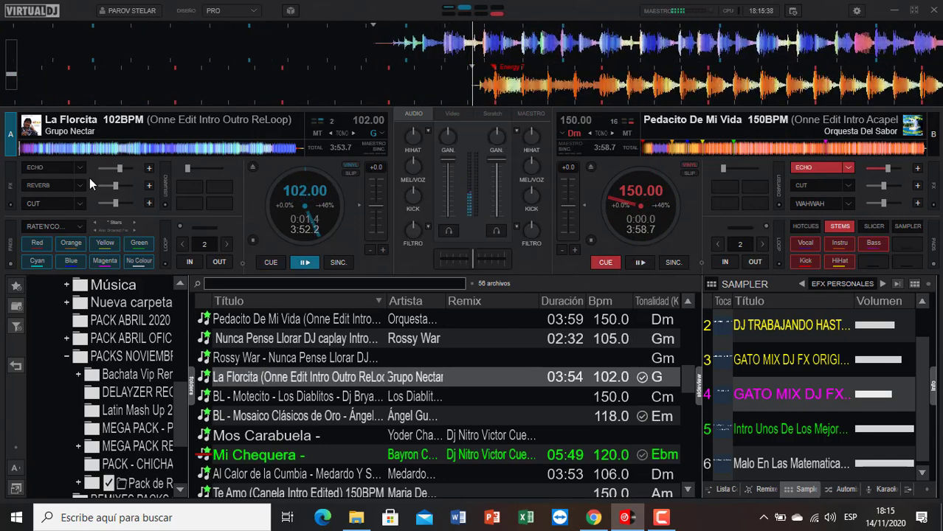
Step: Load "BL - Motecito - Los Diablitos" onto deck B with its headphone cue off and switch playback to it with Echo on deck A
double_click(249, 394)
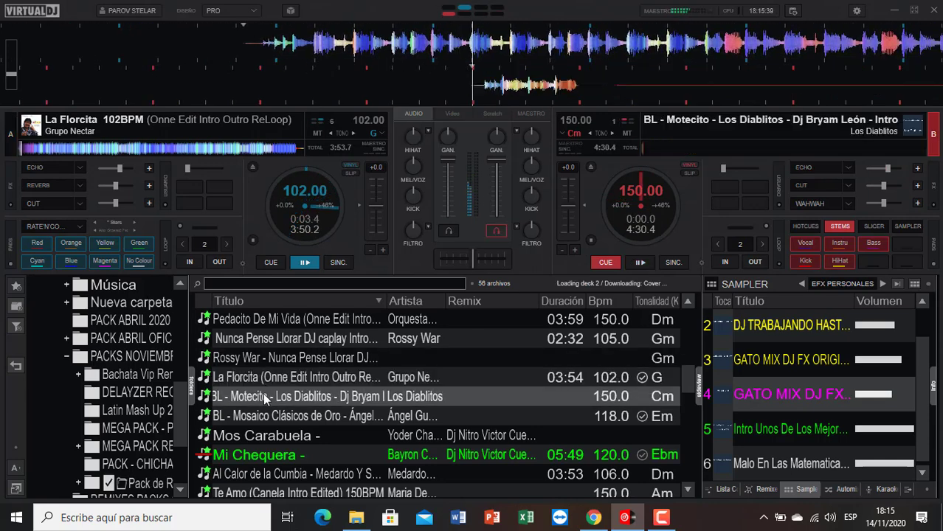
click(495, 233)
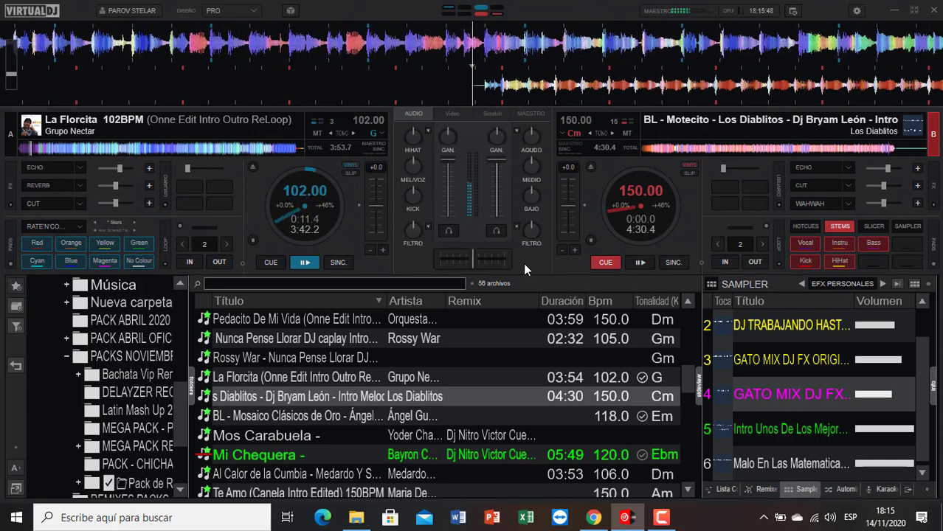
key(e)
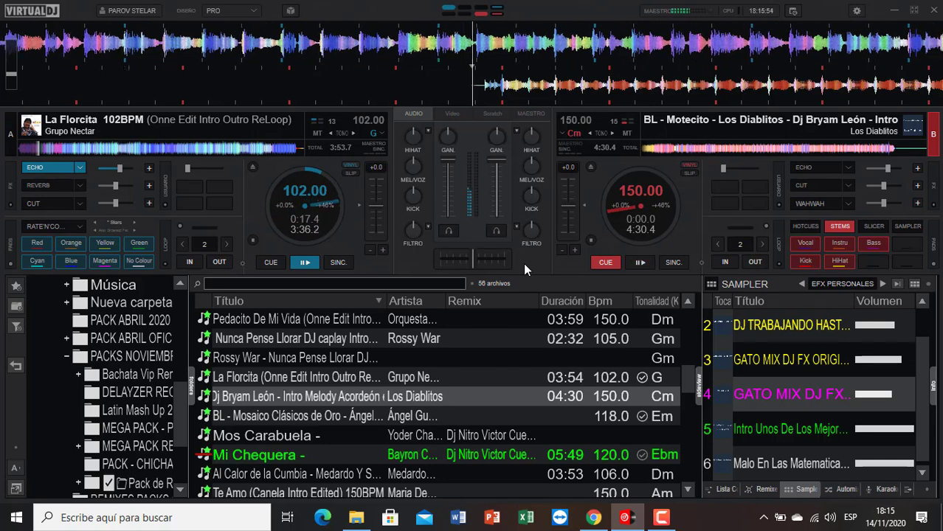
key(q)
key(space)
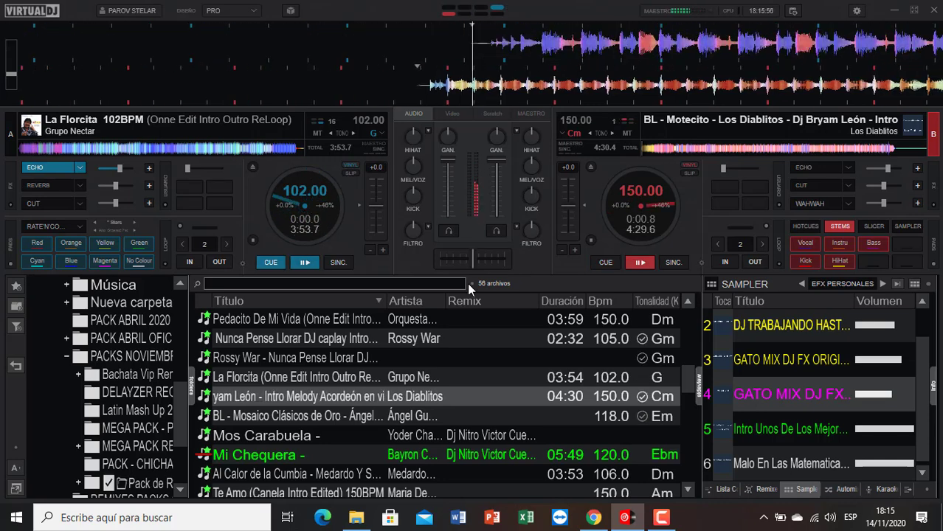
Step: Load "BL - Mosaico Clásicos de Oro" onto deck A and switch playback to it with Echo on deck B
double_click(284, 420)
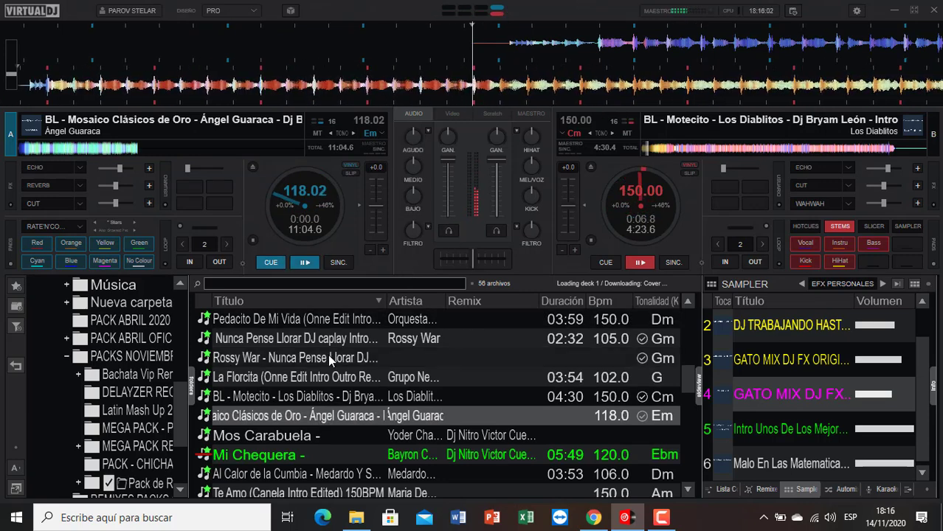
scroll(332, 383, down, 2)
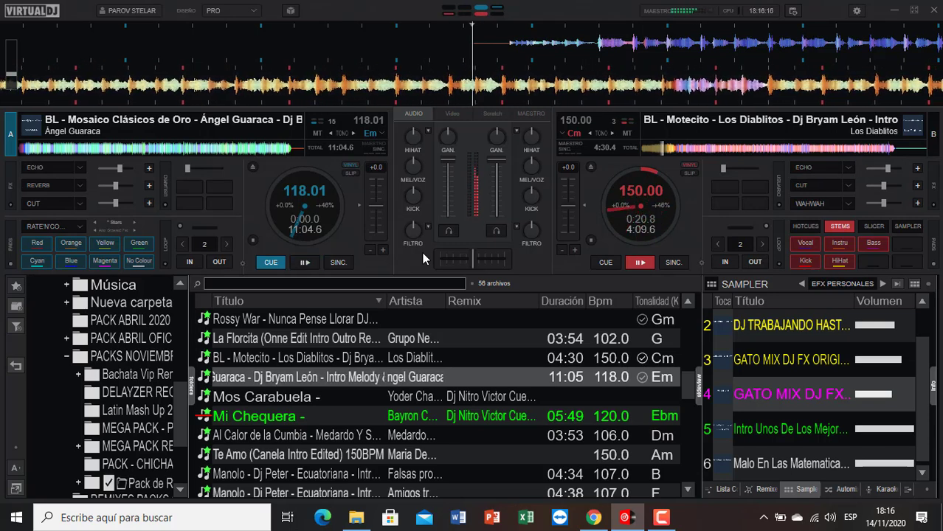
key(e)
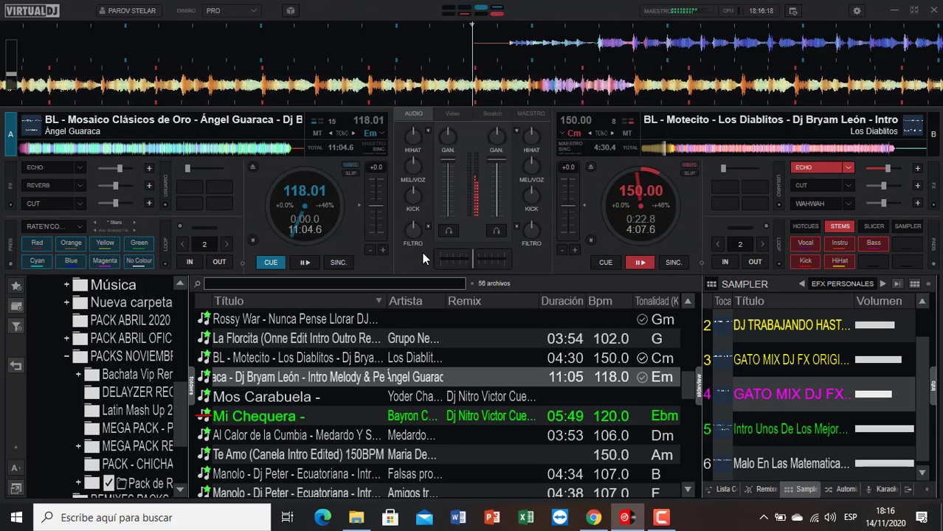
key(space)
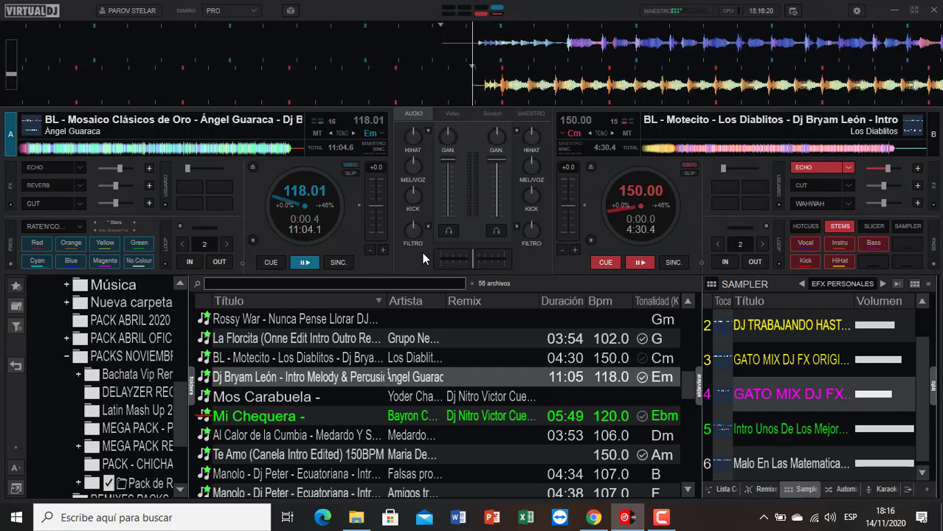
Step: Load "Mos Carabuela" onto deck B with its headphone cue off and switch playback to it with Echo on deck A
double_click(280, 399)
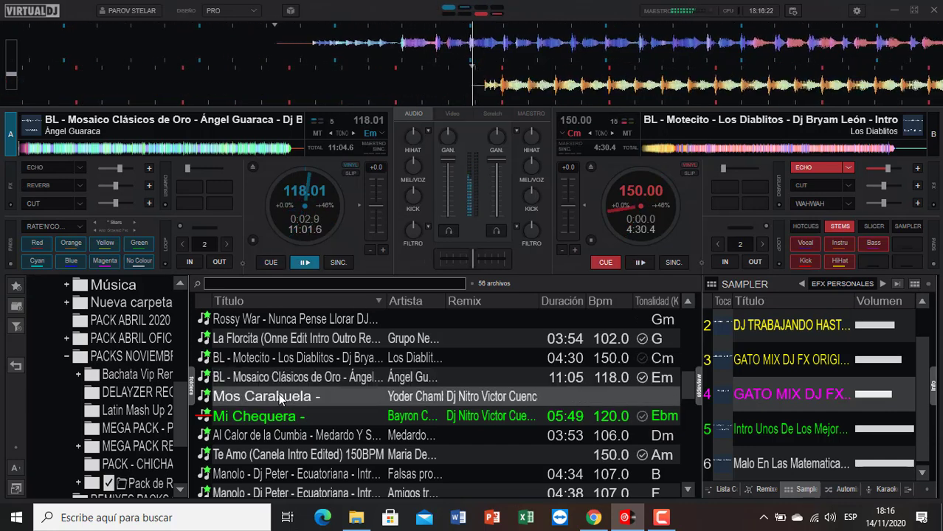
click(497, 233)
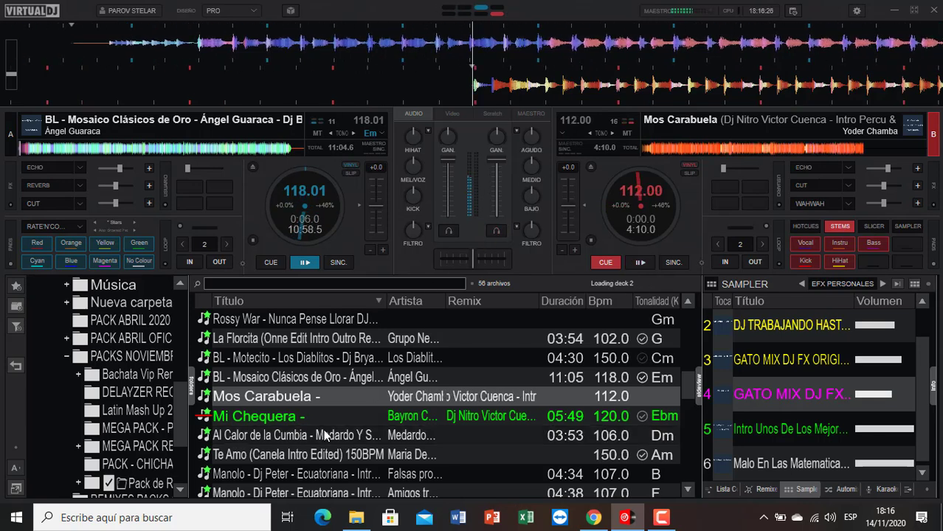
scroll(325, 435, down, 1)
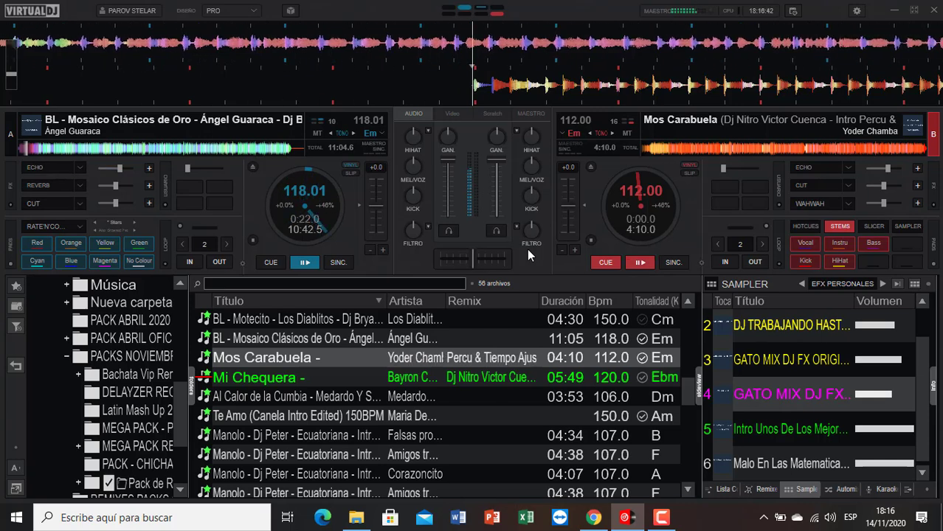
key(space)
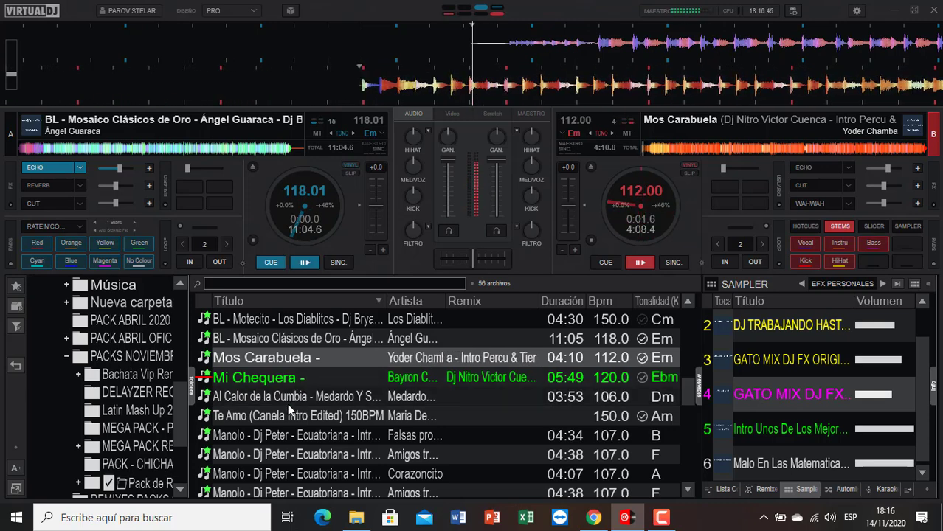
Step: Load "Te Amo 150BPM (Canela Intro Edited)" onto deck A and switch playback to it with Echo on deck B
double_click(255, 417)
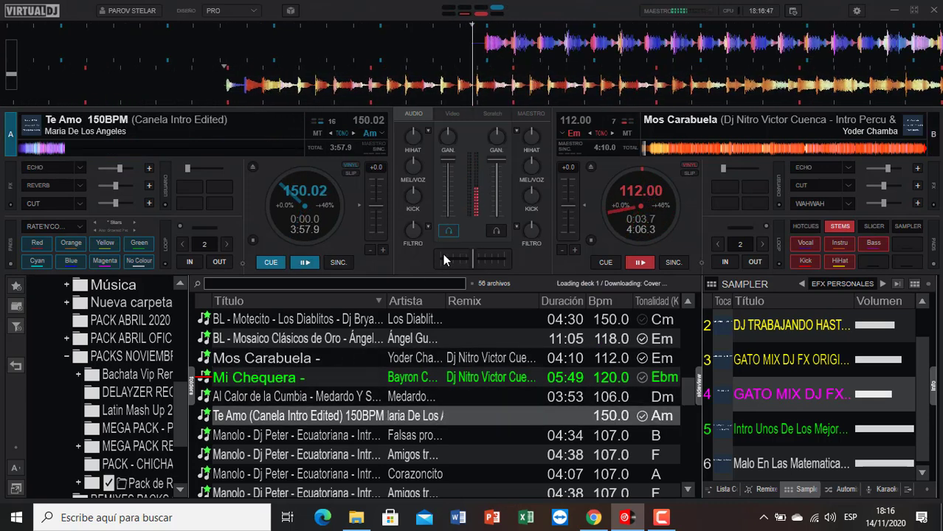
scroll(396, 460, down, 2)
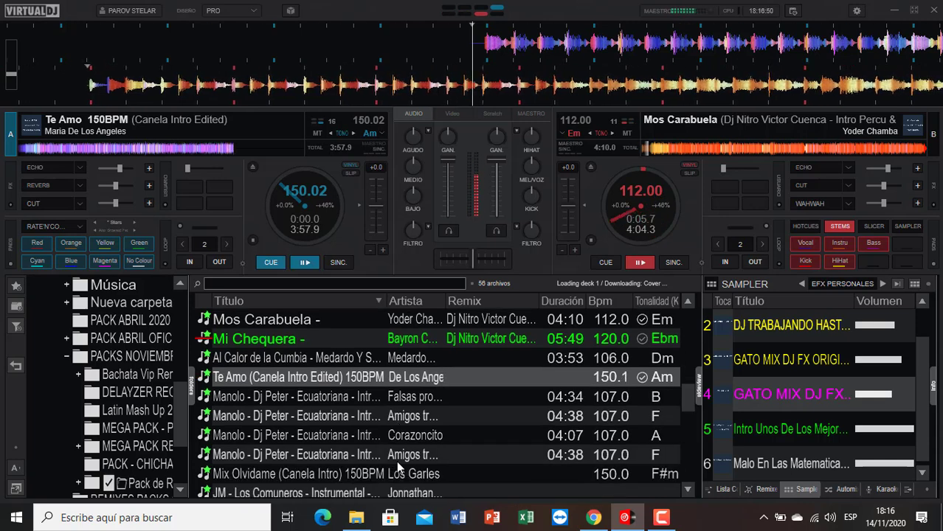
scroll(396, 461, down, 2)
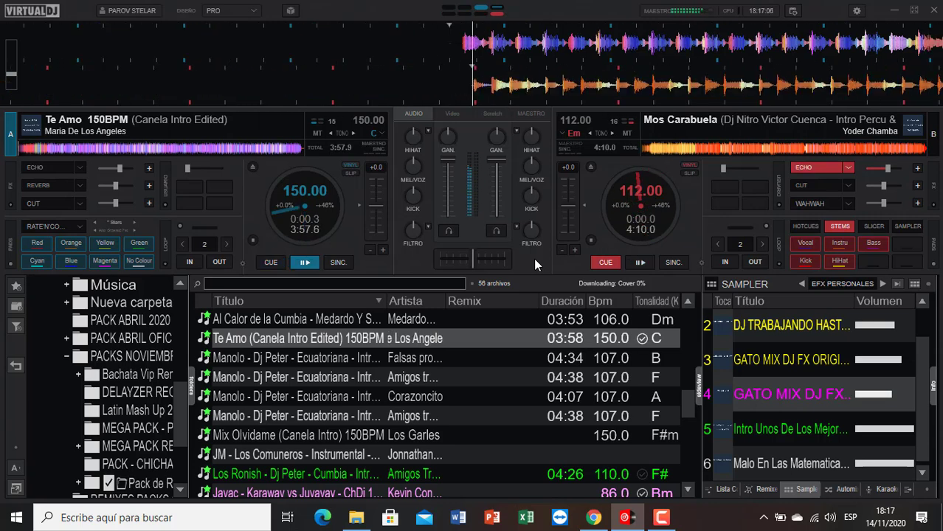
Step: Load "Mix Olvidame 150BPM (Canela Intro)" onto deck B with its headphone cue off and switch playback to it with Echo on deck A
double_click(302, 435)
click(495, 231)
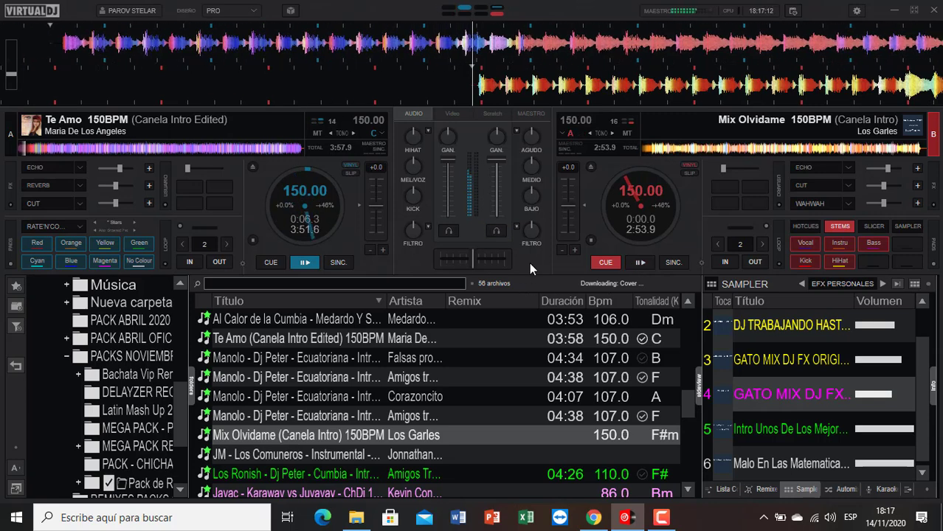
scroll(489, 372, down, 2)
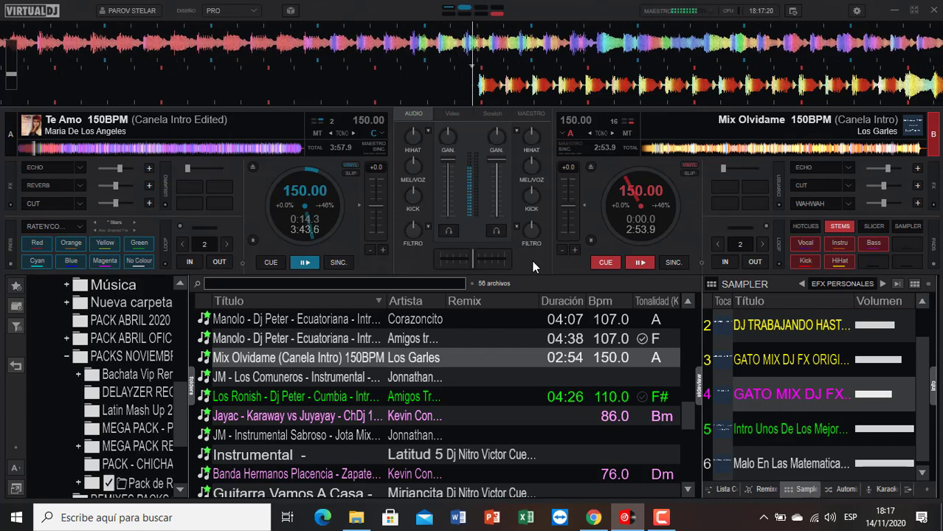
key(e)
key(e)
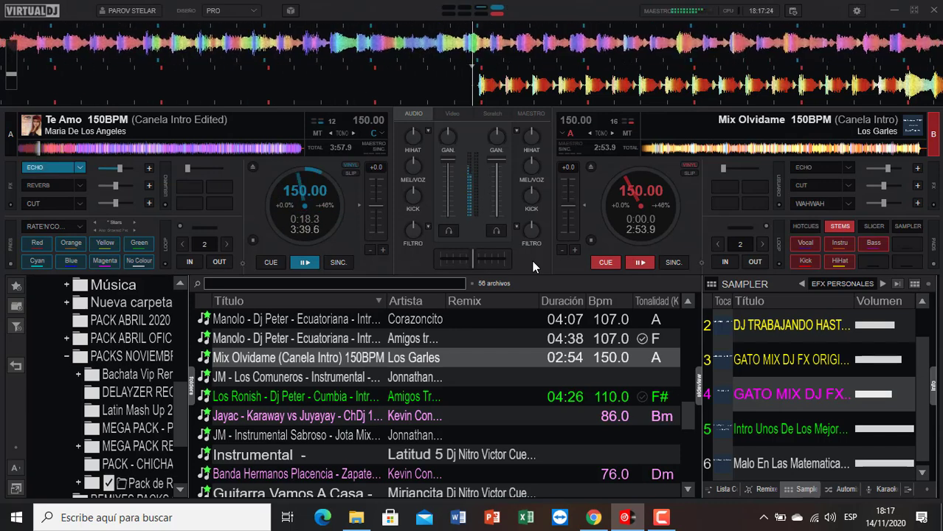
key(space)
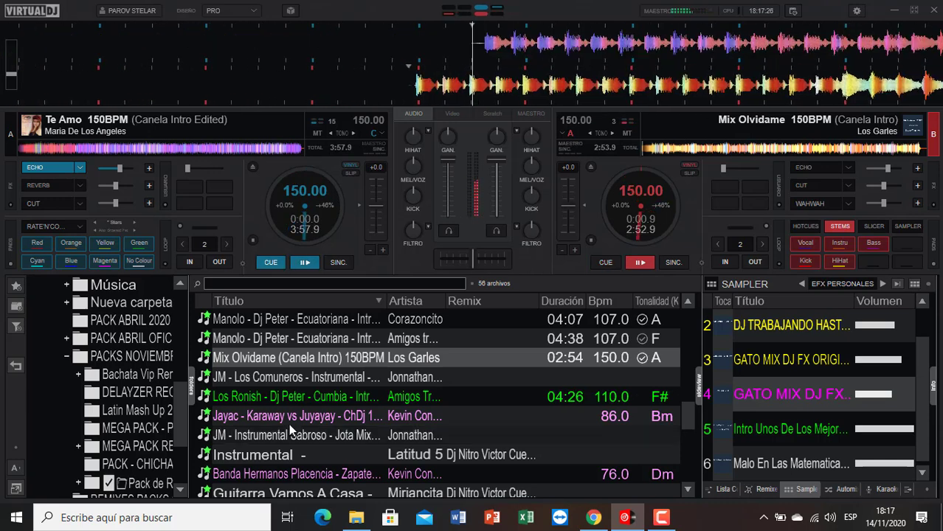
Step: Load "JM - Los Comuneros - Instrumental" onto deck A and switch playback to it with Echo on deck B
double_click(273, 378)
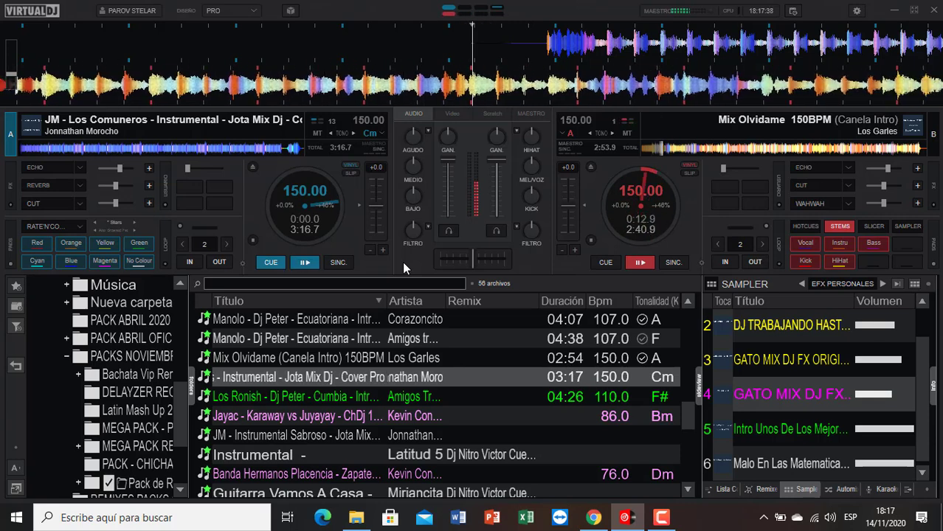
key(e)
key(space)
key(c)
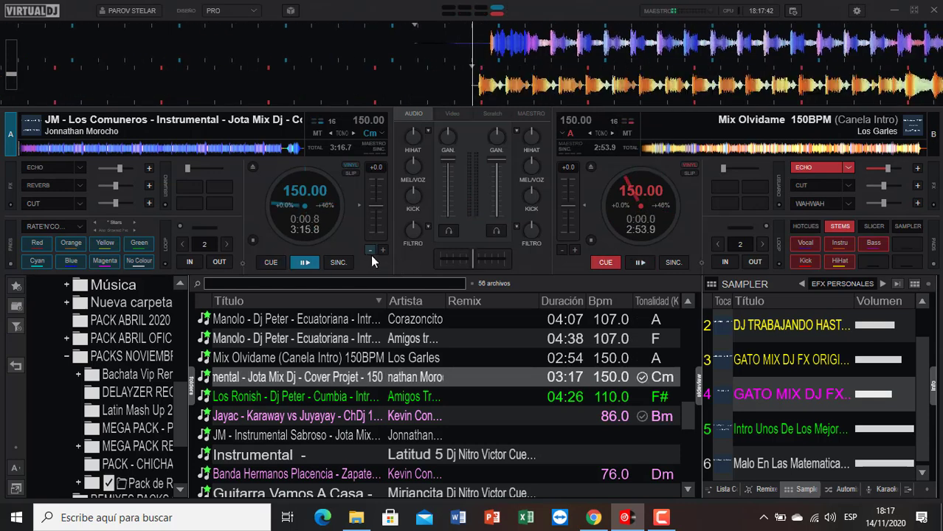
Step: Load "Jayac - Karaway vs Juyayay - ChDj 172BPM" onto deck B with its headphone cue off and switch playback to it with Echo on deck A
double_click(270, 417)
click(504, 231)
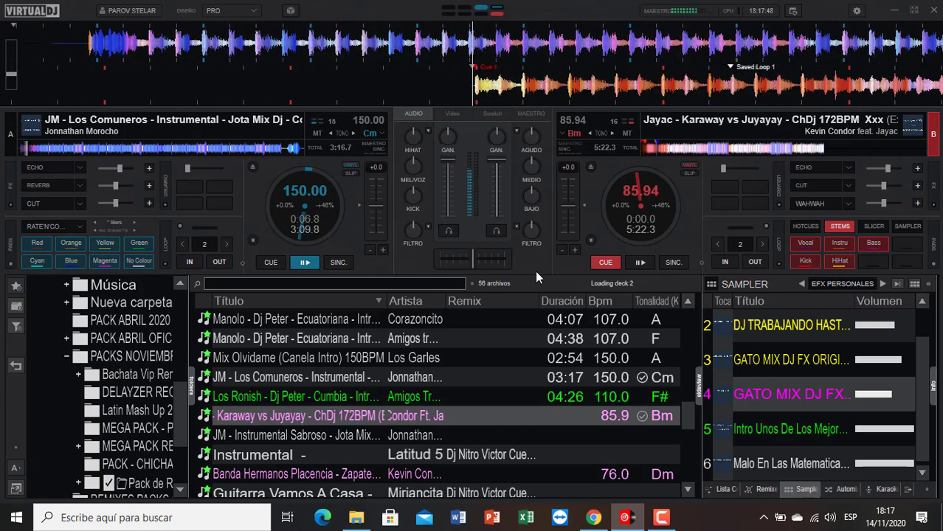
scroll(518, 361, down, 2)
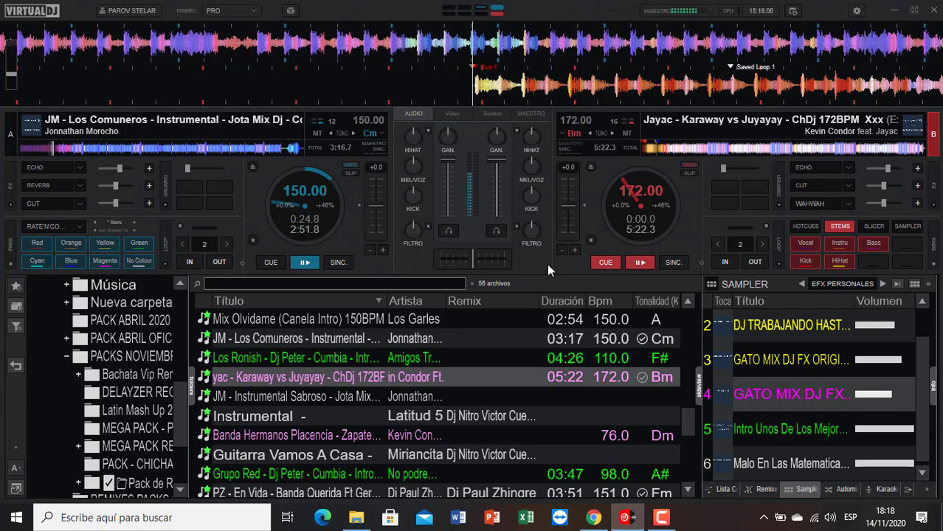
key(e)
key(space)
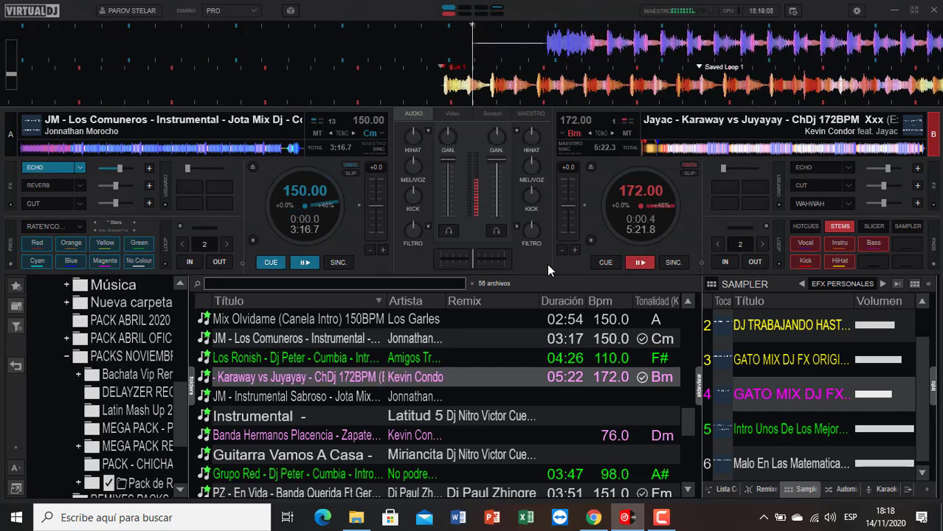
Step: Load "JM - Instrumental Sabroso" onto deck A with start position 0:00.6 and headphone cue off, and switch playback to it with Echo on deck B
double_click(248, 397)
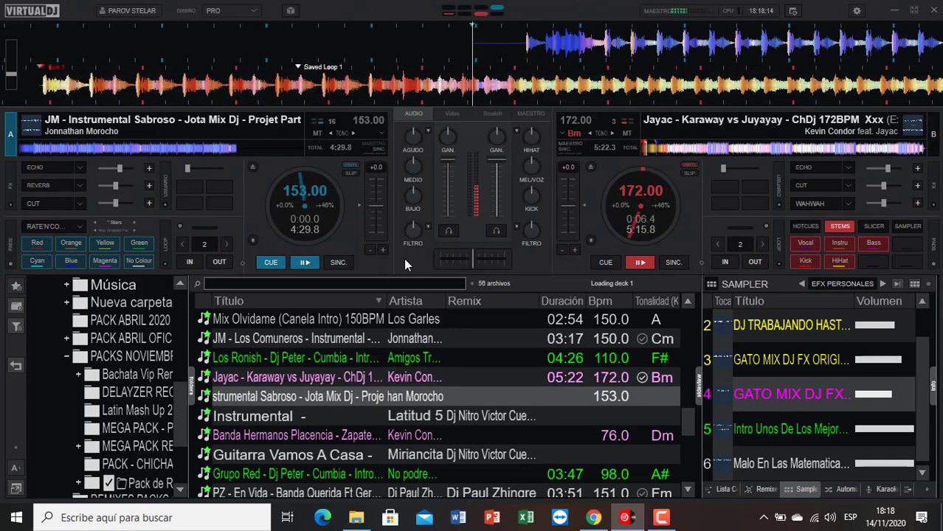
drag(539, 45, 494, 53)
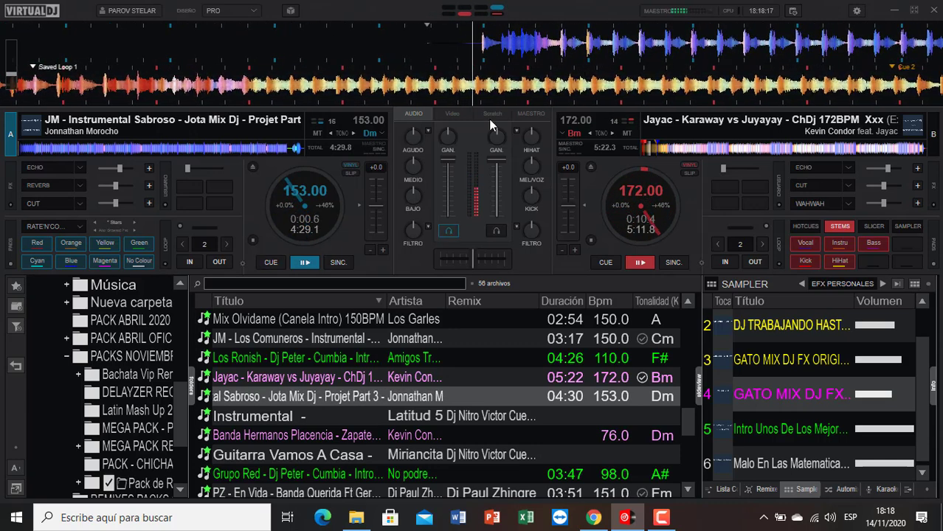
click(444, 233)
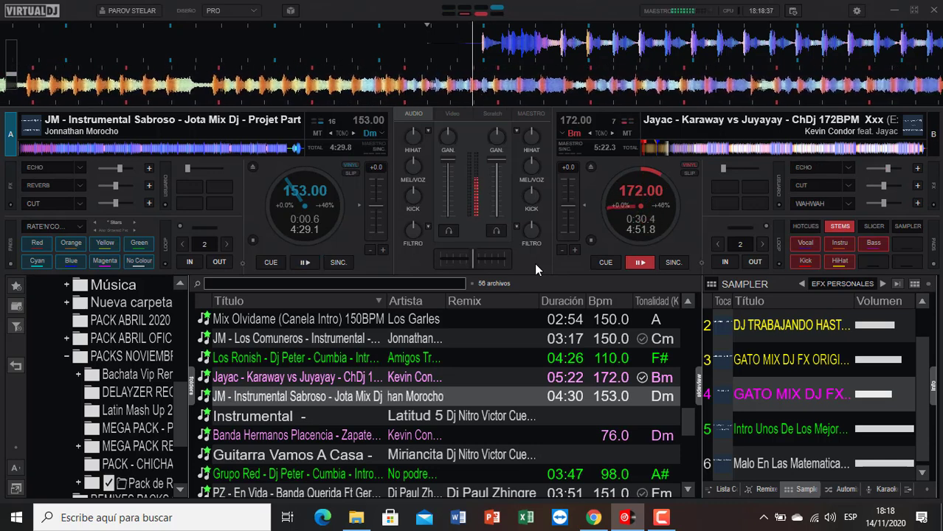
key(c)
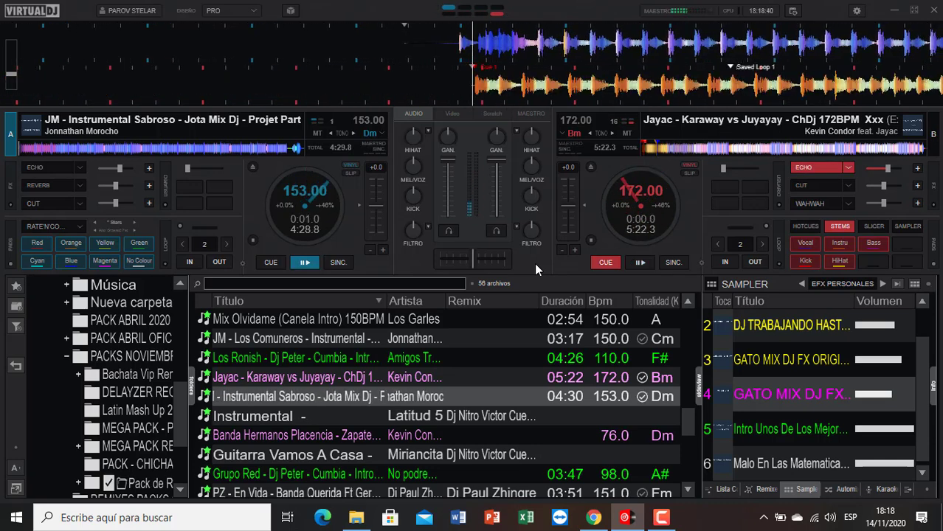
Step: Load "Instrumental (Dj Nitro Victor Cuenca)" by Latitud 5 onto deck B and switch playback to it with Echo on deck A
drag(257, 420, 600, 123)
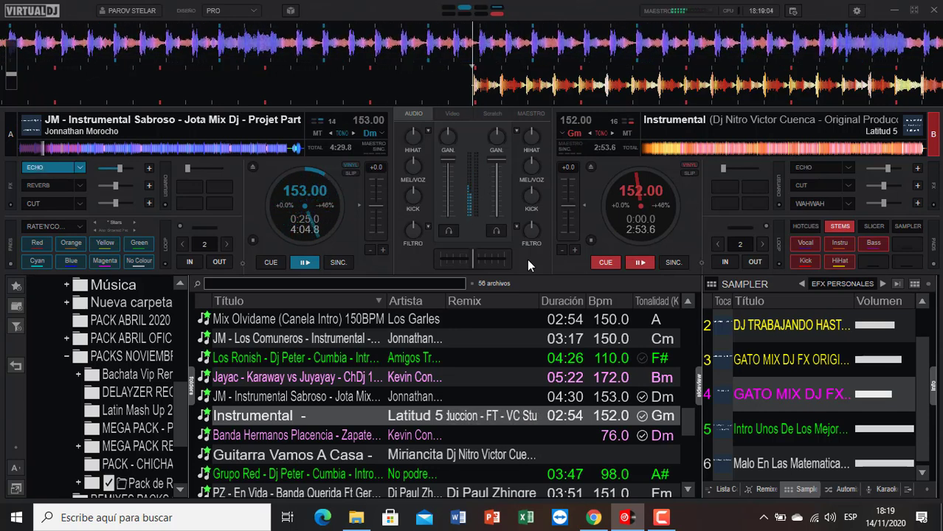
key(space)
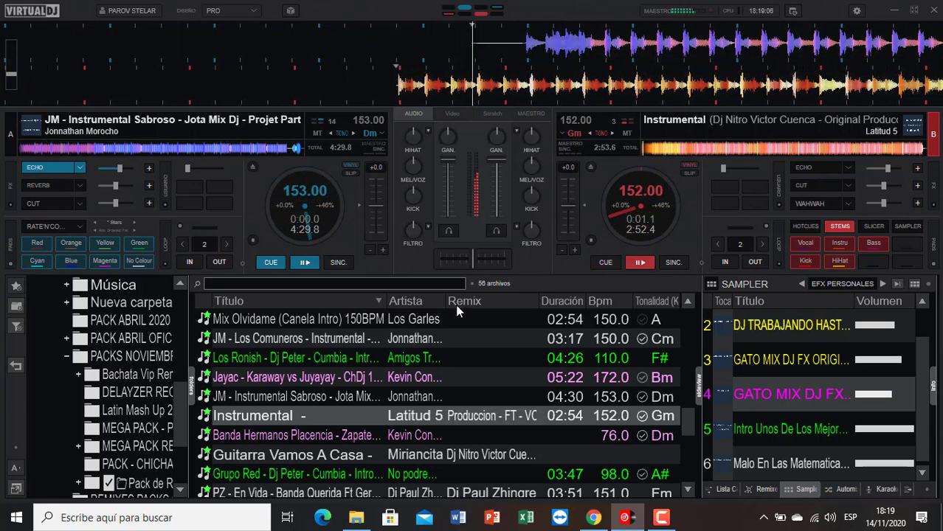
Step: Load "Banda Hermanos Placencia - Zapateadito Ok - ChDj 152BPM" onto deck A and switch playback to it with Echo on deck B
double_click(249, 437)
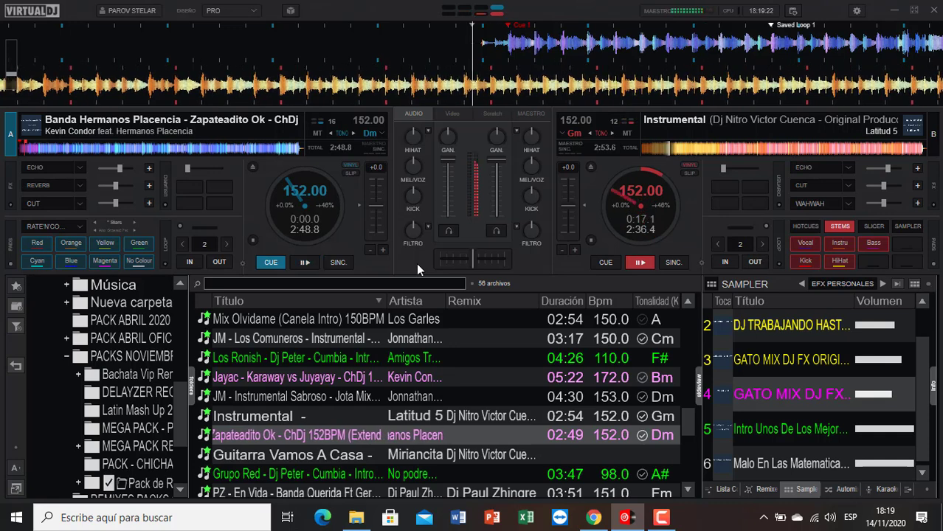
key(space)
key(e)
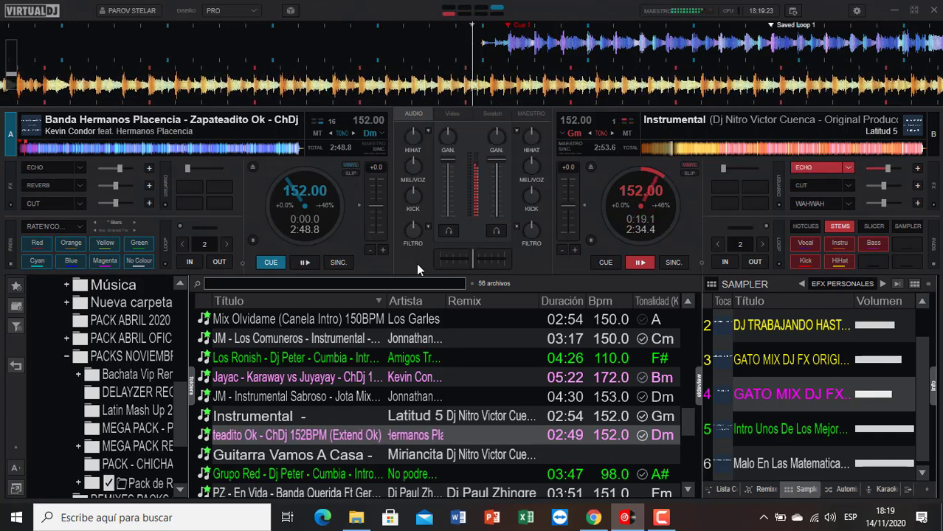
key(Home)
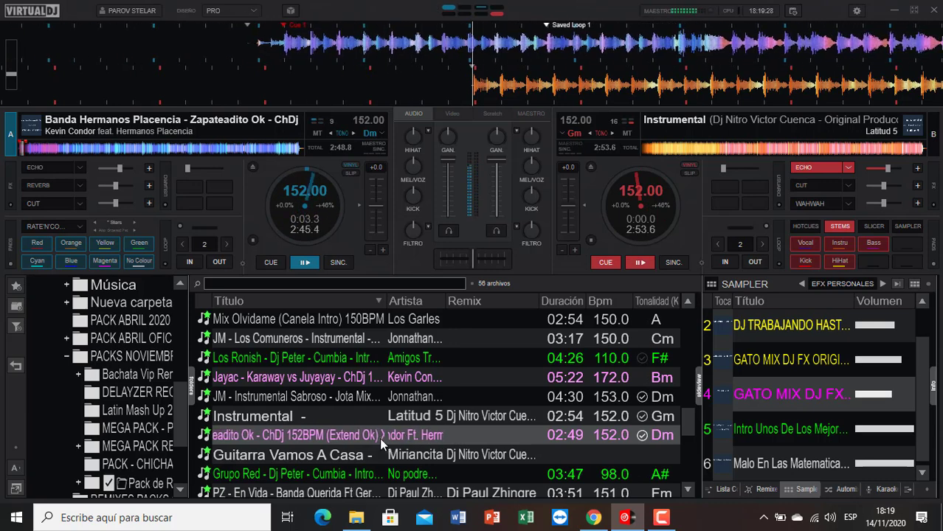
Step: Load "Guitarra Vamos A Casa" onto deck B with its headphone cue off and switch playback to it with Echo on deck A
double_click(307, 455)
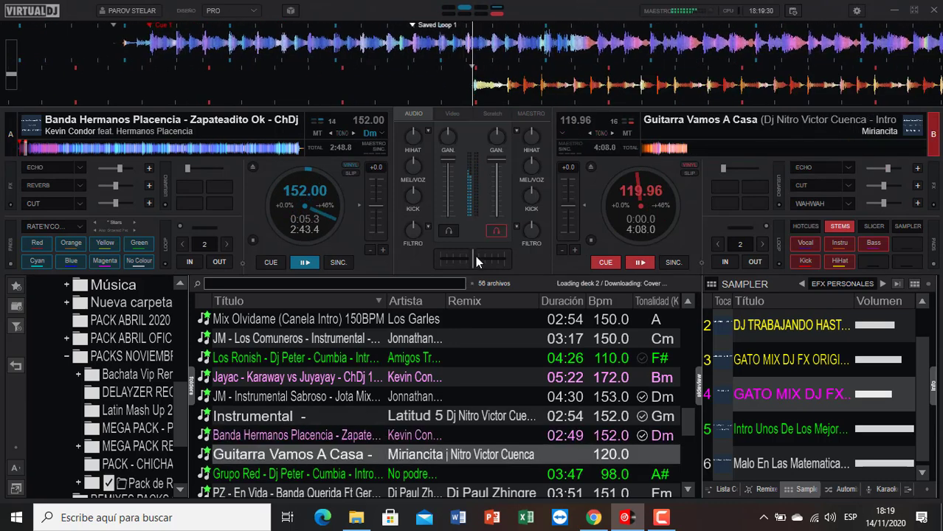
click(494, 233)
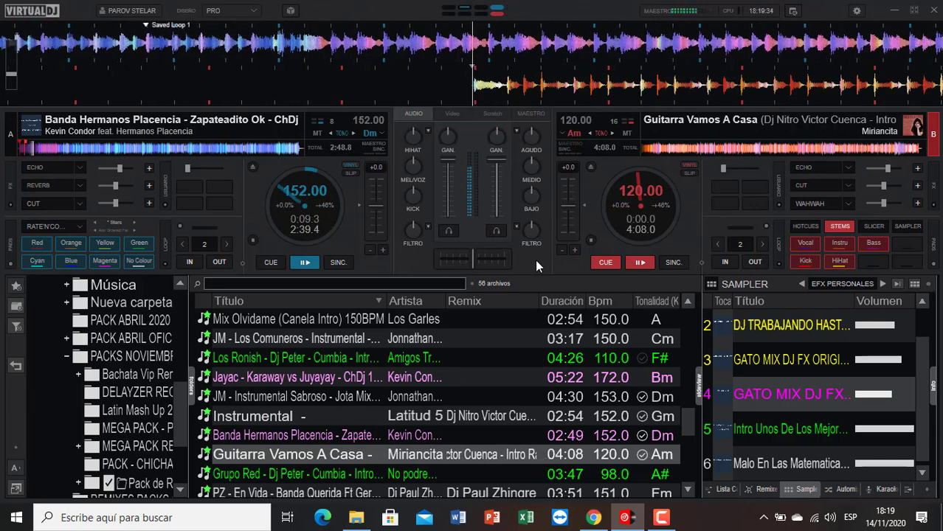
scroll(449, 403, down, 2)
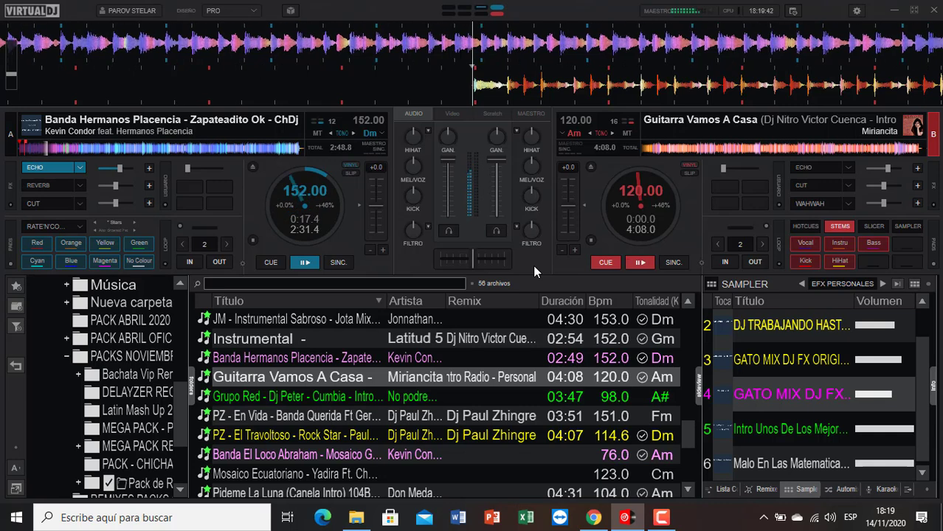
key(space)
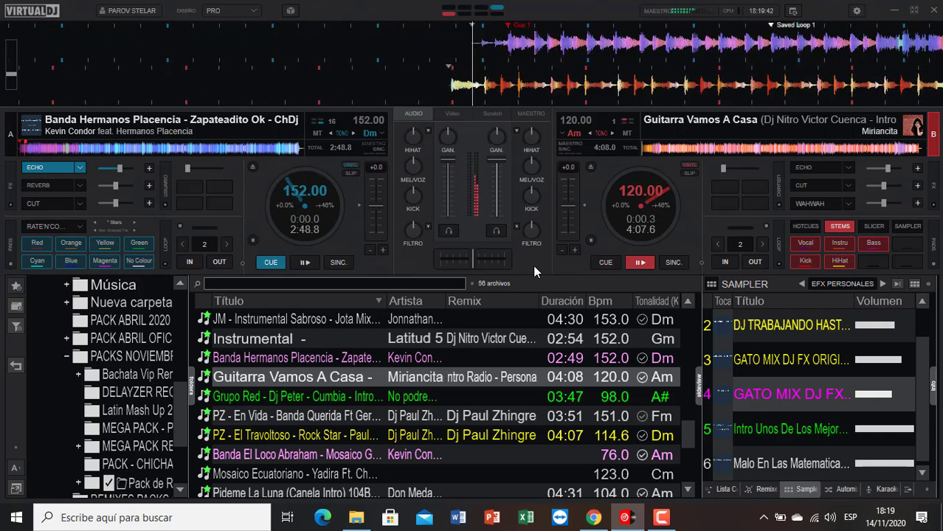
Step: Load "PZ - En Vida - Banda Querida" onto deck A with its headphone cue off and switch playback to it with Echo on deck B
double_click(299, 453)
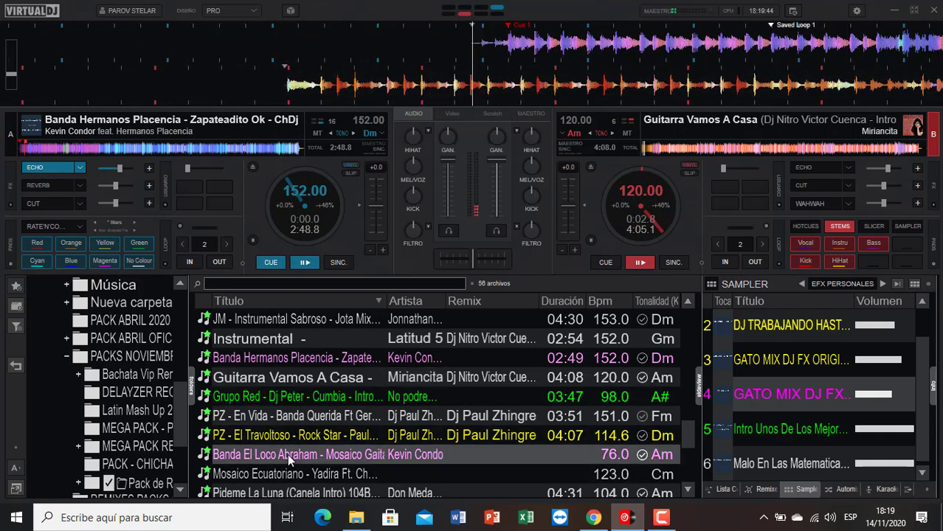
double_click(299, 416)
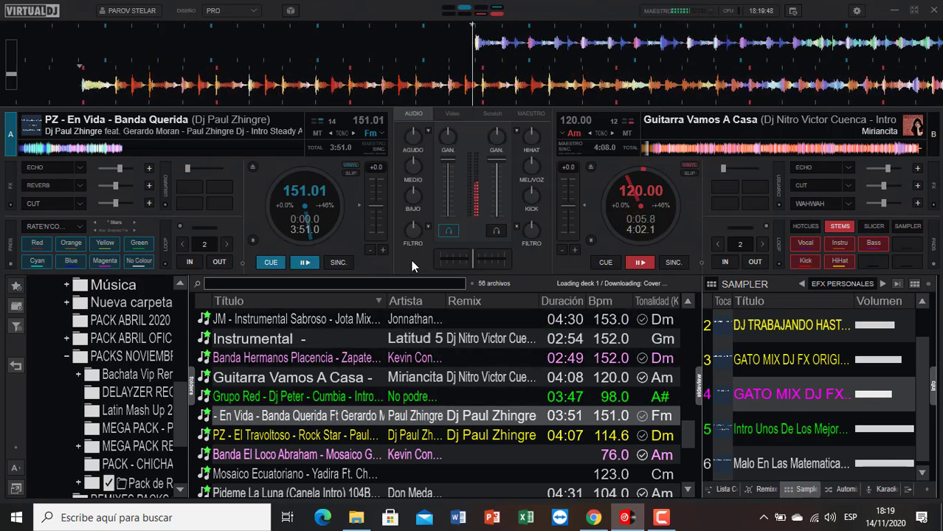
click(441, 235)
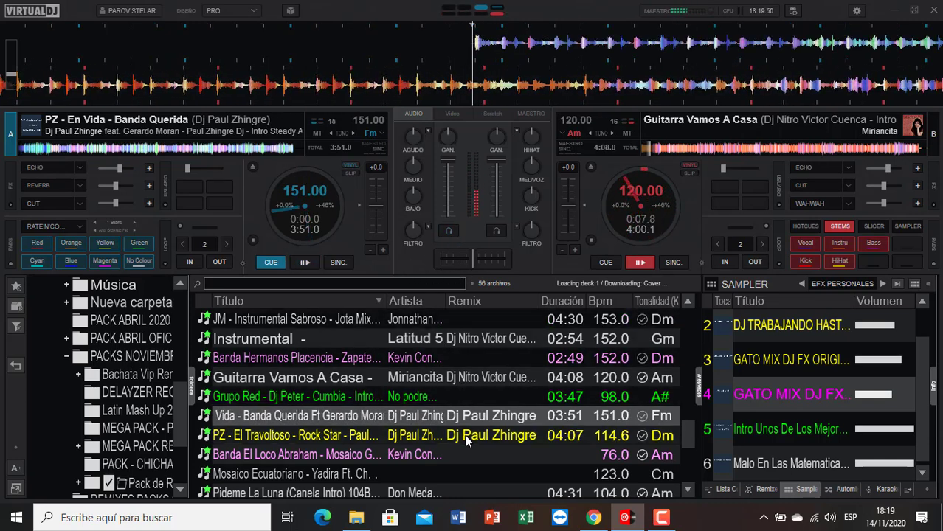
scroll(461, 413, down, 2)
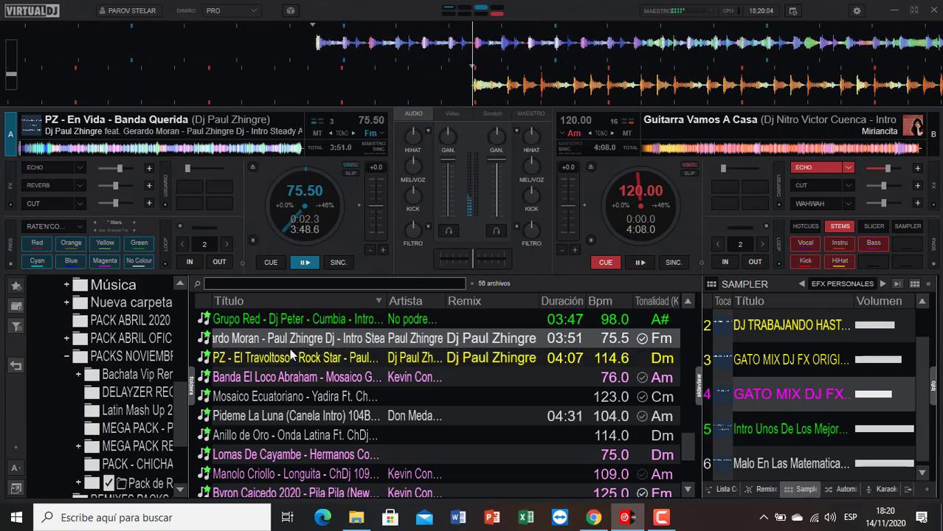
Step: Load "Banda El Loco Abraham - Mosaico Gaita del Payaso" onto deck B and switch playback to it with Echo on deck A
double_click(271, 378)
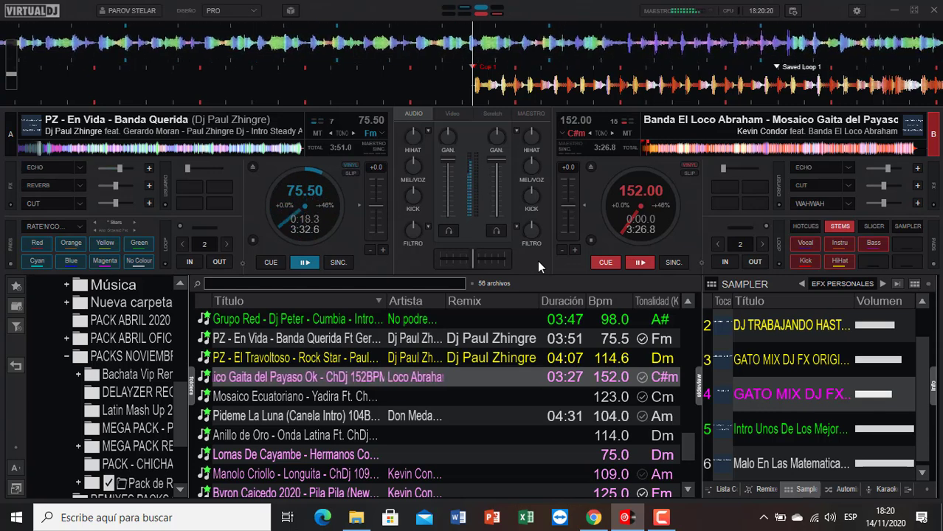
key(e)
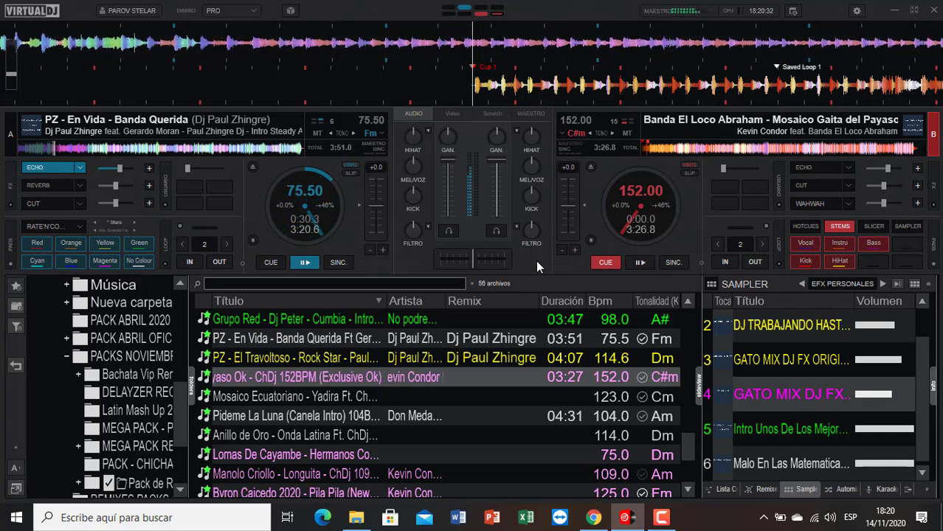
key(space)
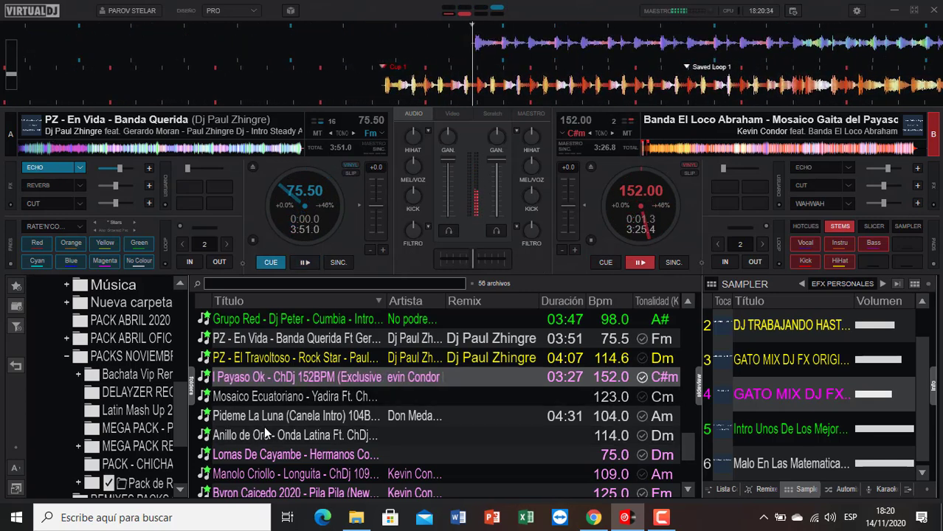
Step: Load "Mosaico Ecuatoriano - Yadira (Extend)" onto deck A and switch playback to it with Echo on deck B
double_click(327, 396)
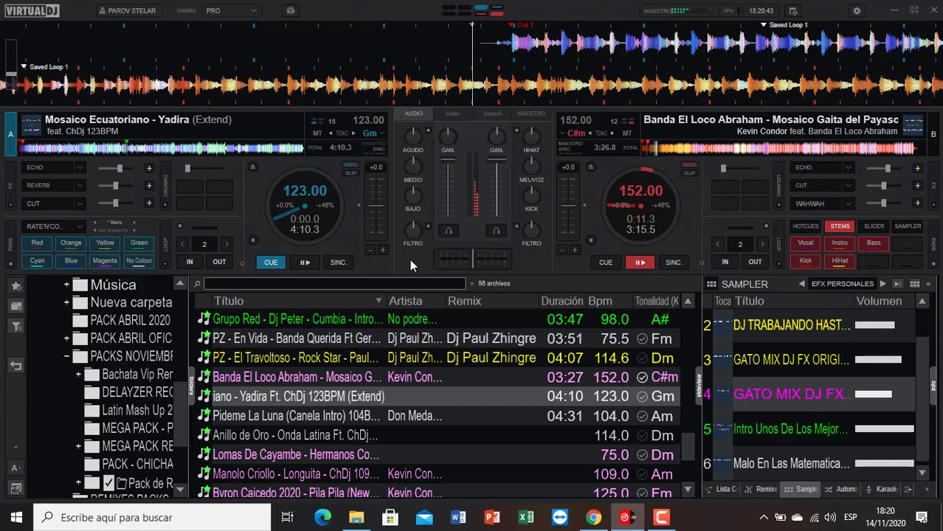
key(e)
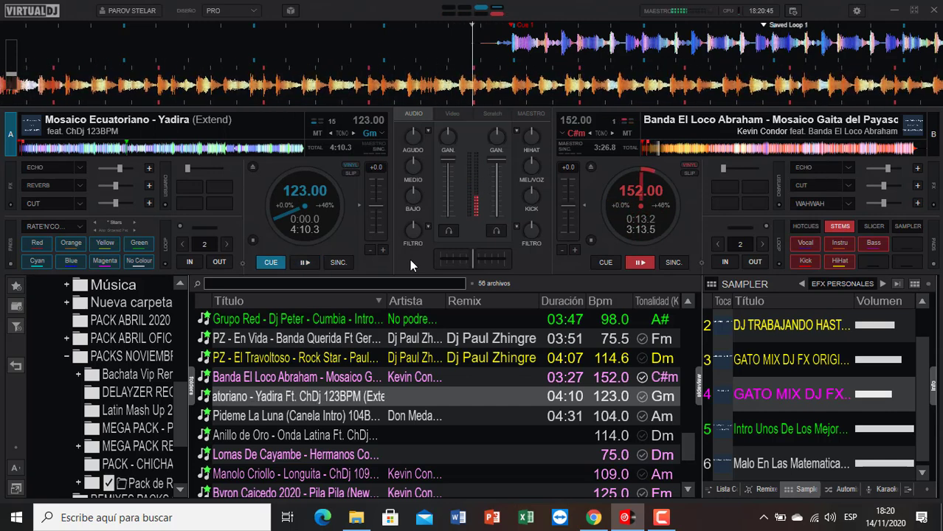
key(x)
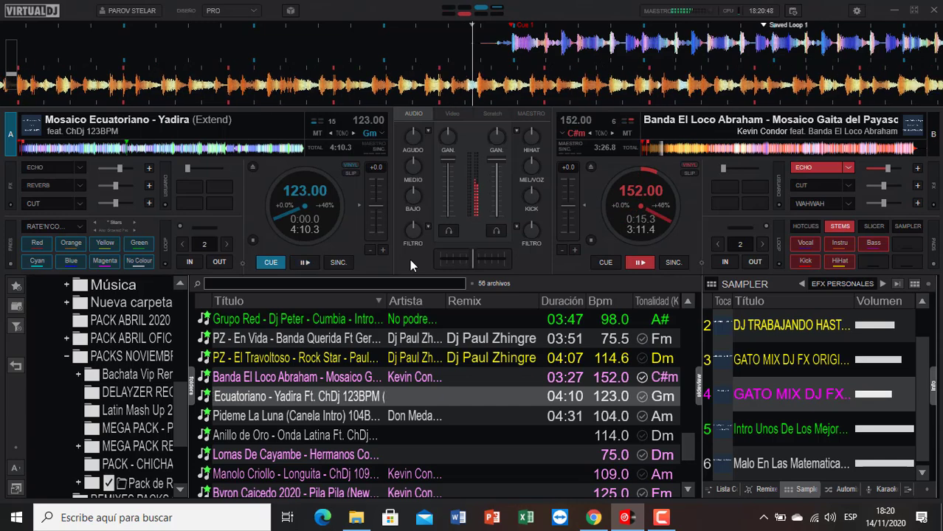
key(space)
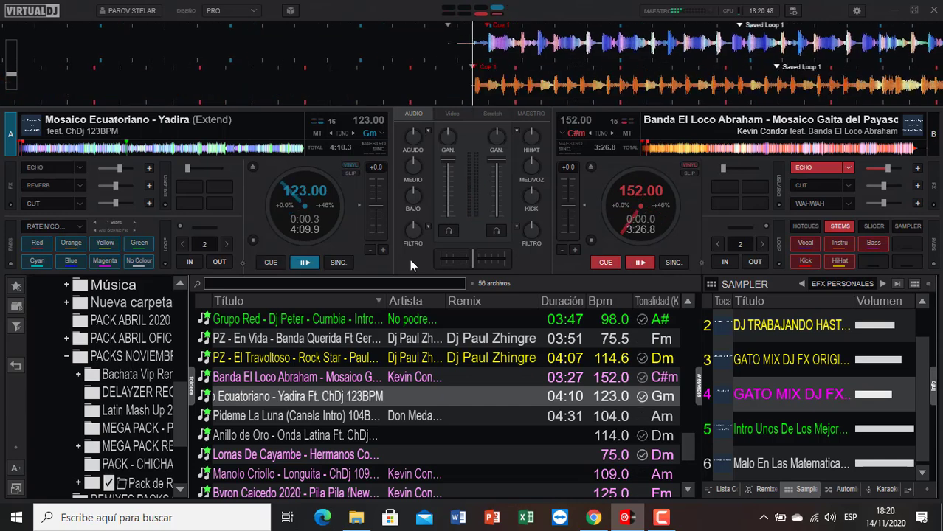
Step: Load "Pideme La Luna 104BPM (Canela Intro)" onto deck B with its headphone cue off and switch playback to it with Echo on deck A
double_click(317, 415)
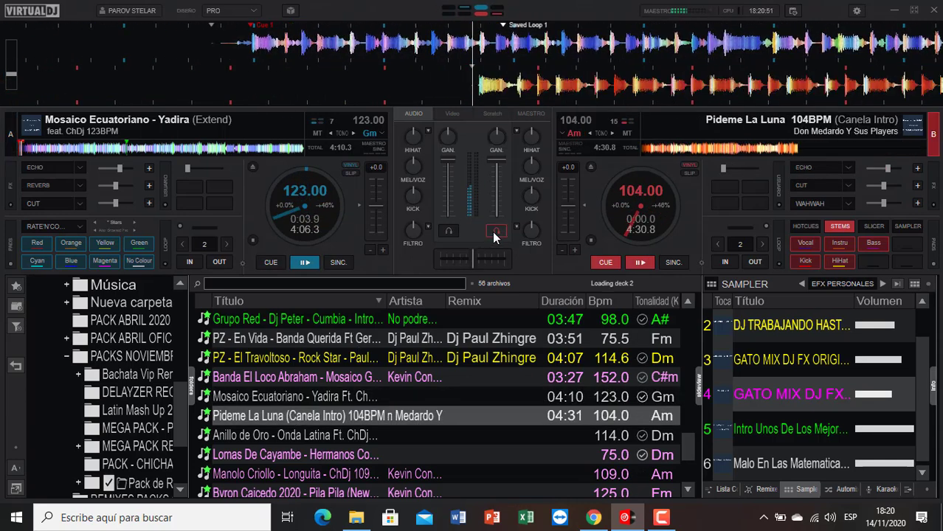
scroll(489, 452, down, 2)
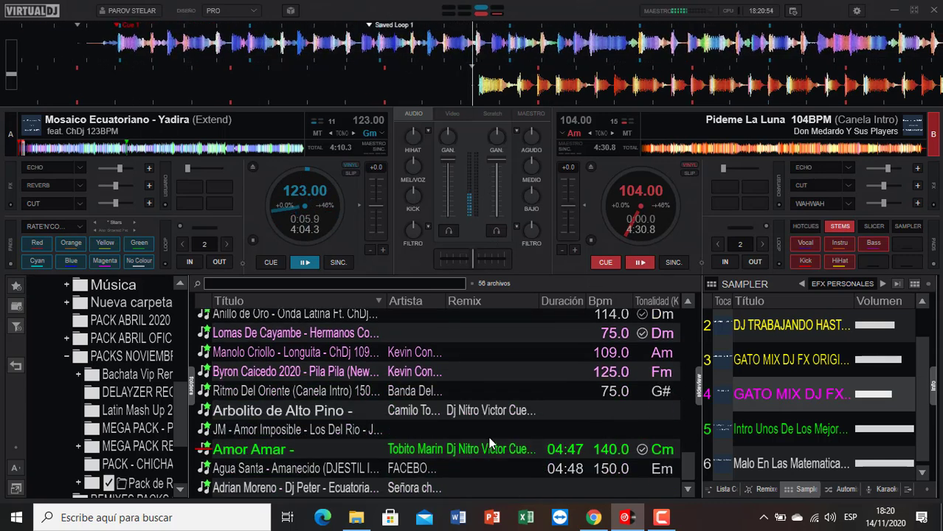
scroll(489, 445, up, 2)
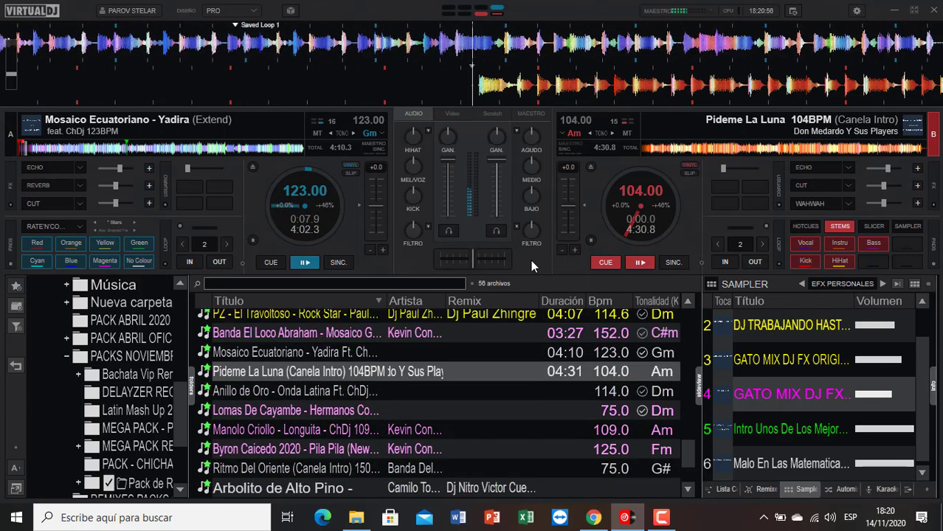
key(e)
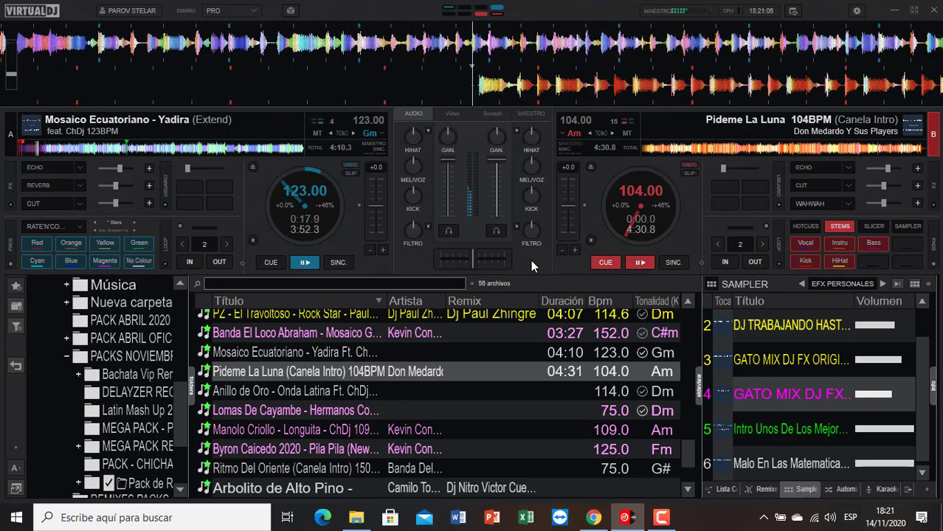
key(space)
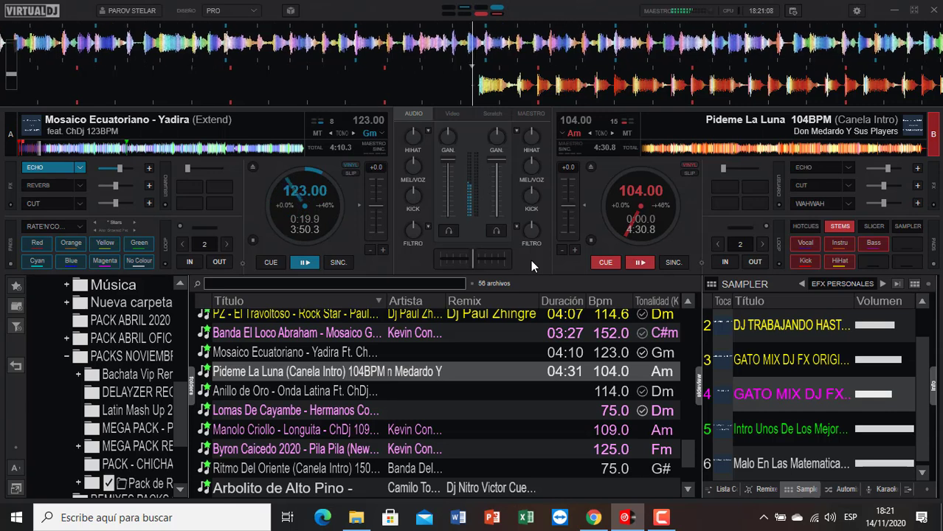
key(c)
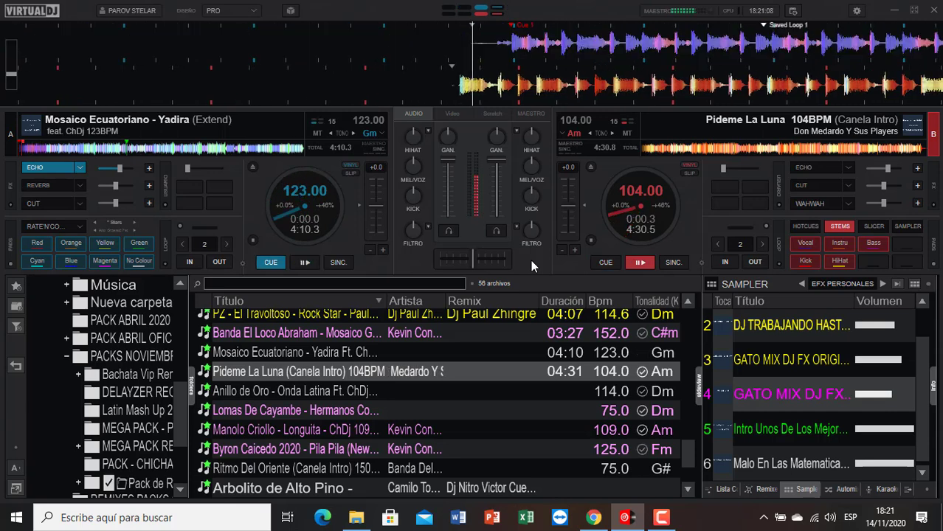
Step: Load "Anillo de Oro - Onda Latina (Intro Out)" onto deck A with its headphone cue off and switch playback to it with Echo on deck B
double_click(323, 391)
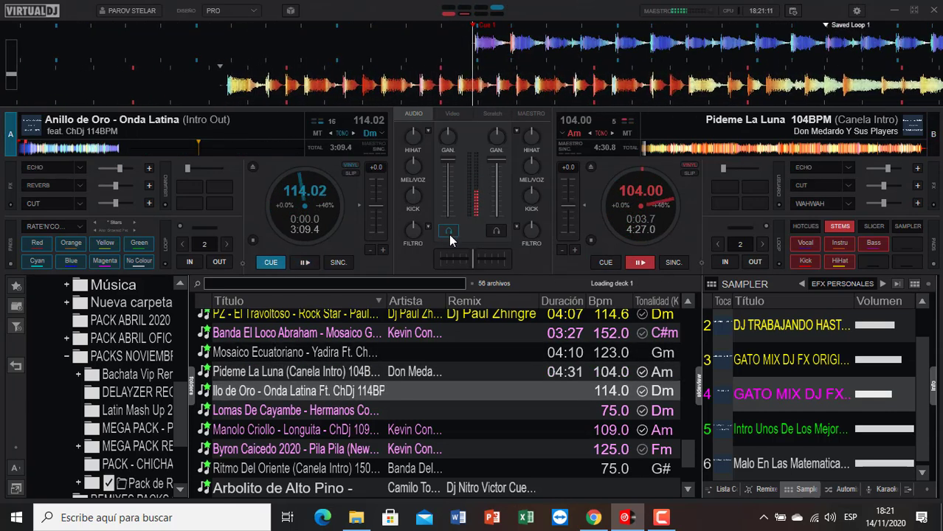
scroll(329, 439, down, 2)
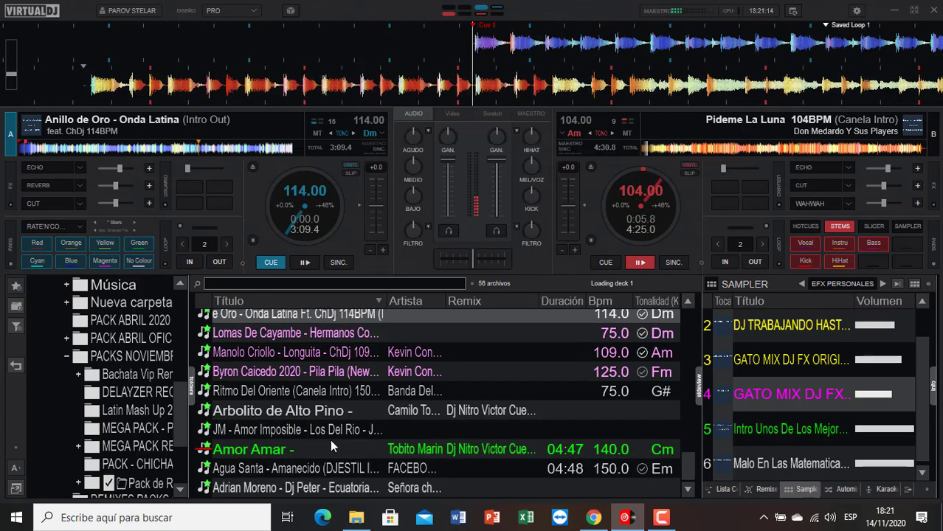
scroll(330, 439, up, 2)
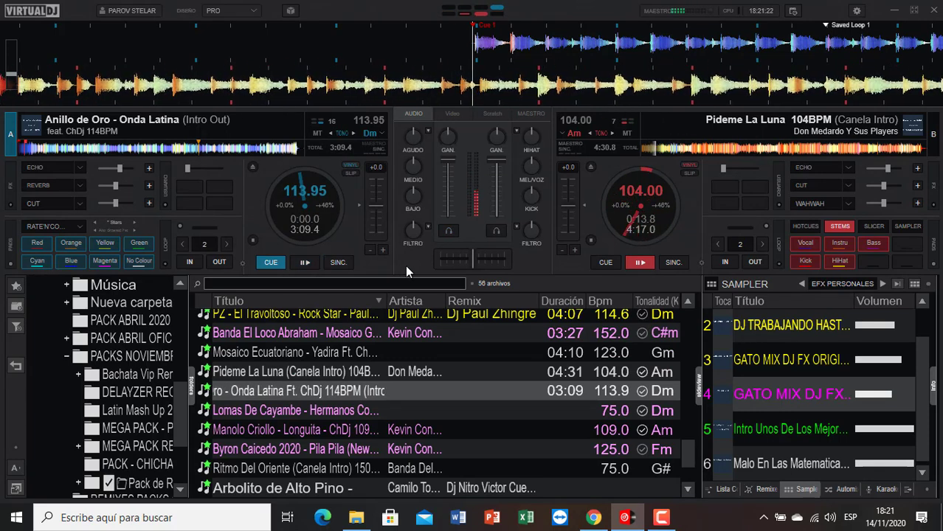
key(e)
key(e)
key(e)
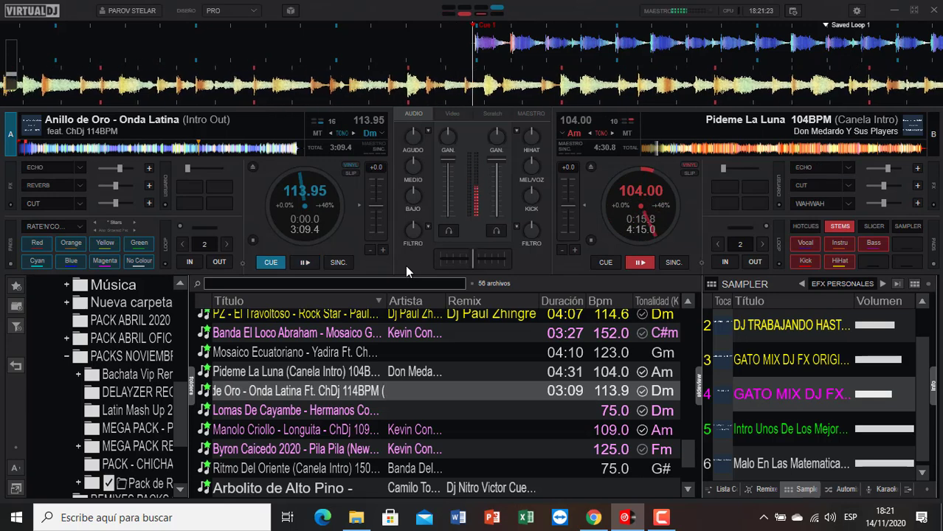
key(c)
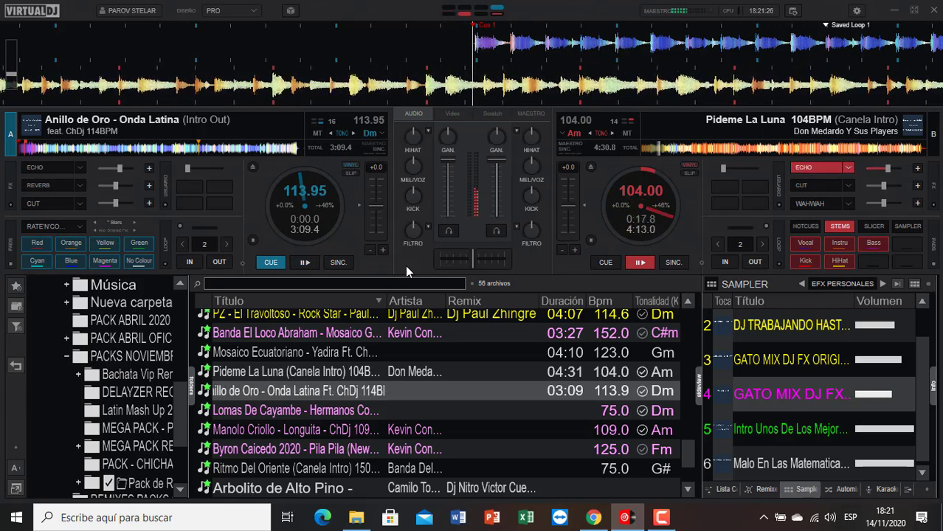
key(space)
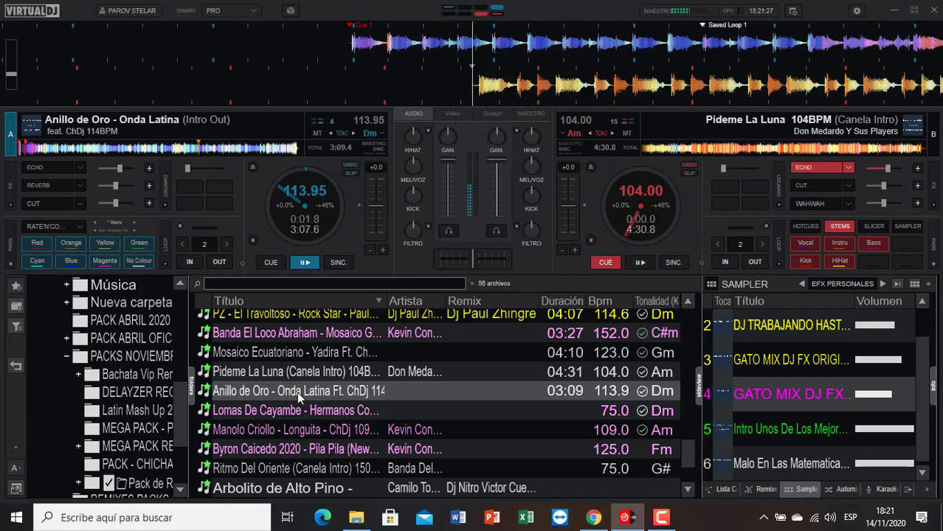
Step: Load "Lomas De Cayambe" onto deck B and "Manolo Criollo - Longuita" onto deck A, switching playback to each with Echo on the outgoing deck
double_click(254, 413)
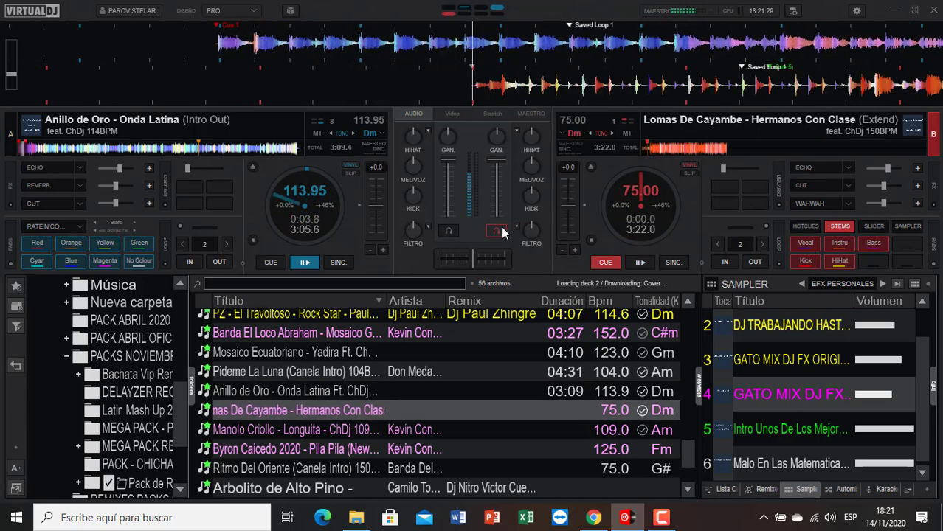
scroll(330, 442, down, 2)
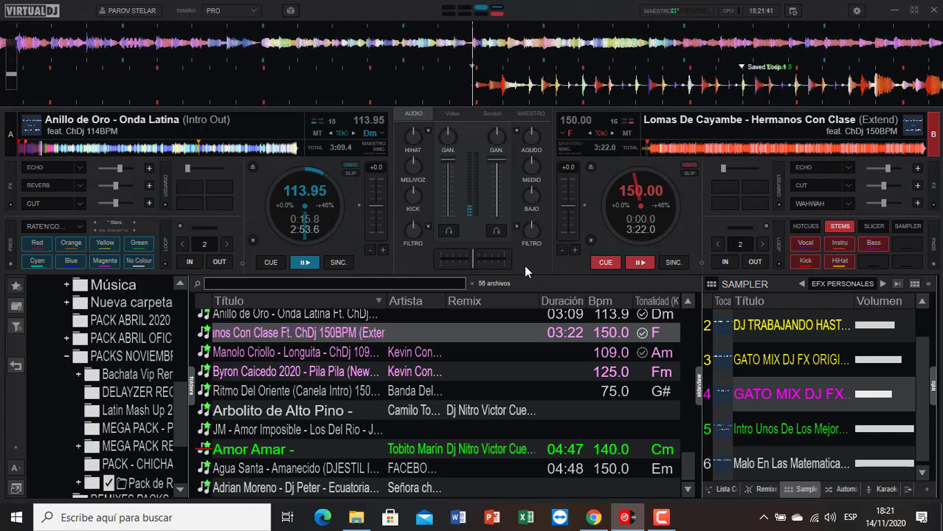
key(e)
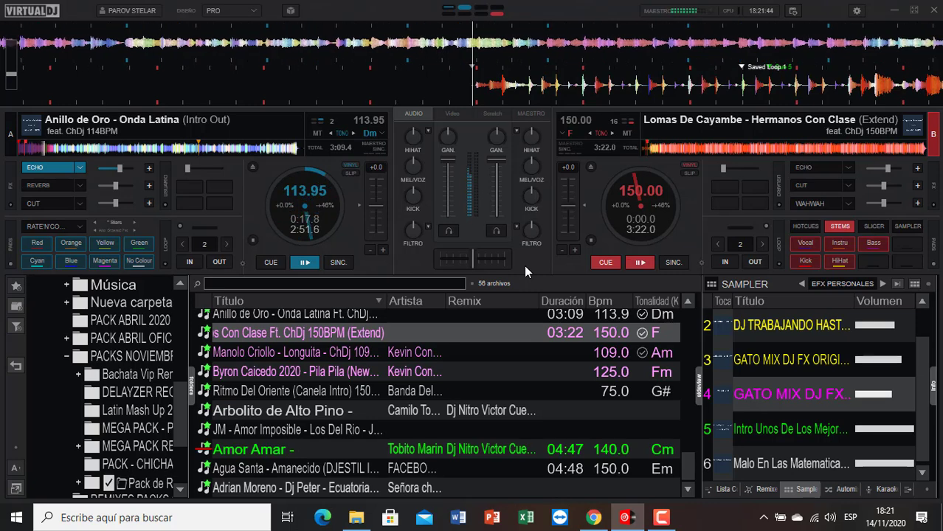
key(space)
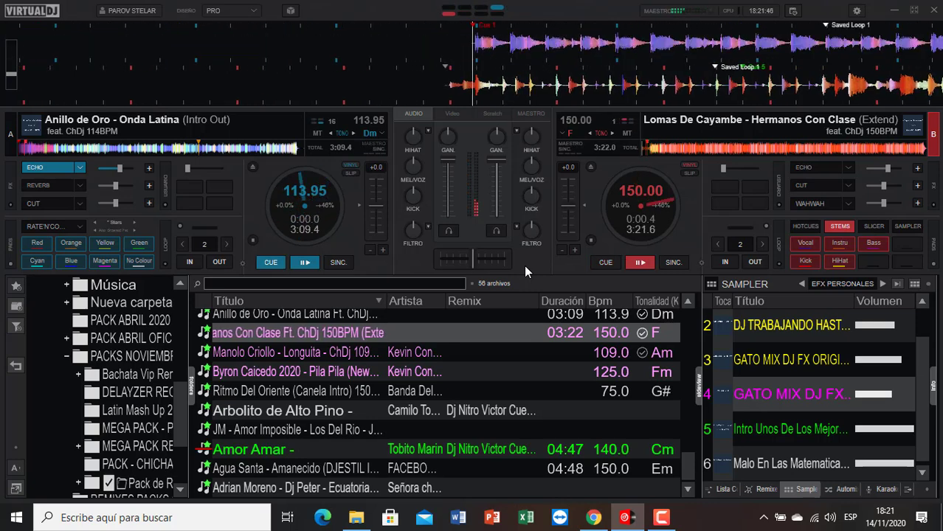
double_click(290, 353)
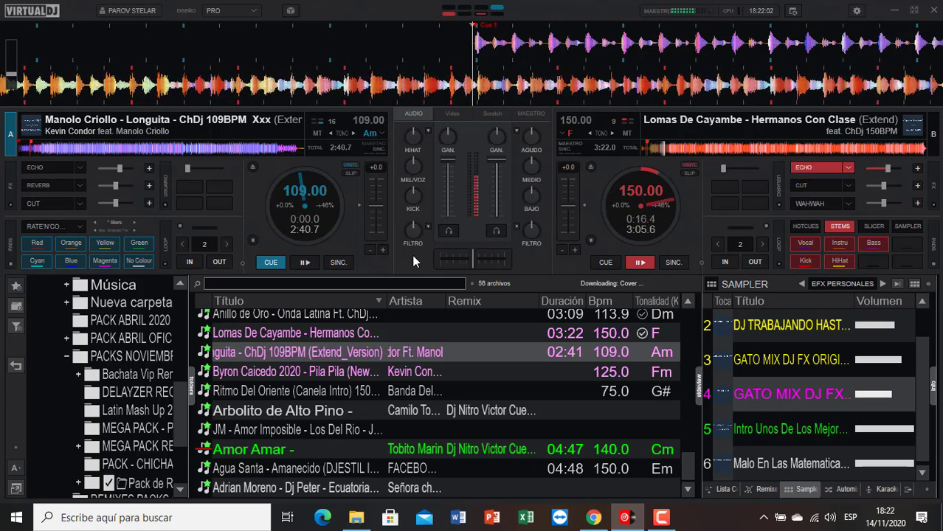
key(space)
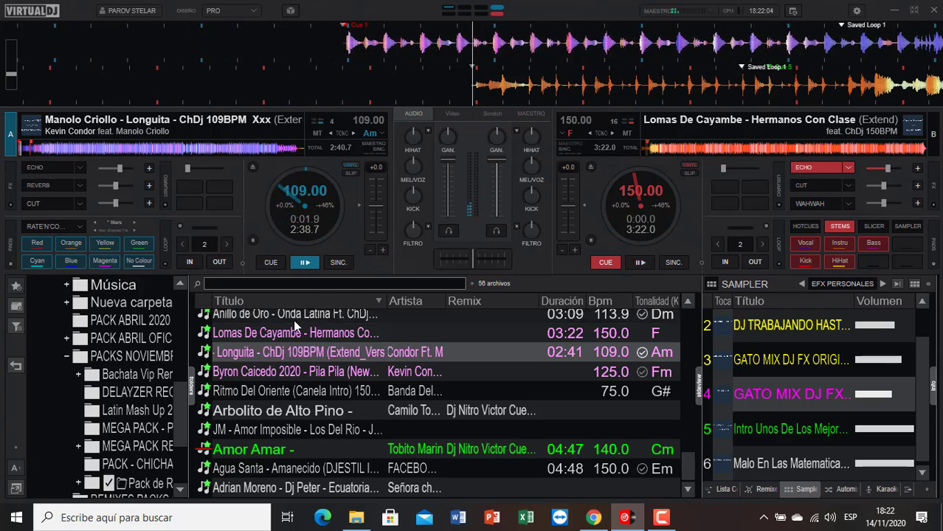
Step: Load "Byron Caicedo 2020 - Pila Pila" onto deck B with its headphone cue off and switch playback to it with Echo on deck A
double_click(265, 373)
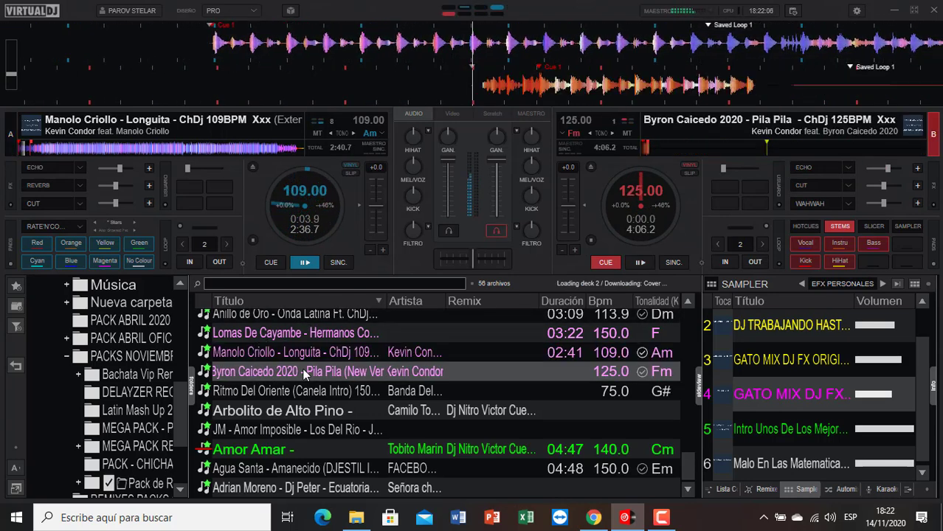
click(499, 231)
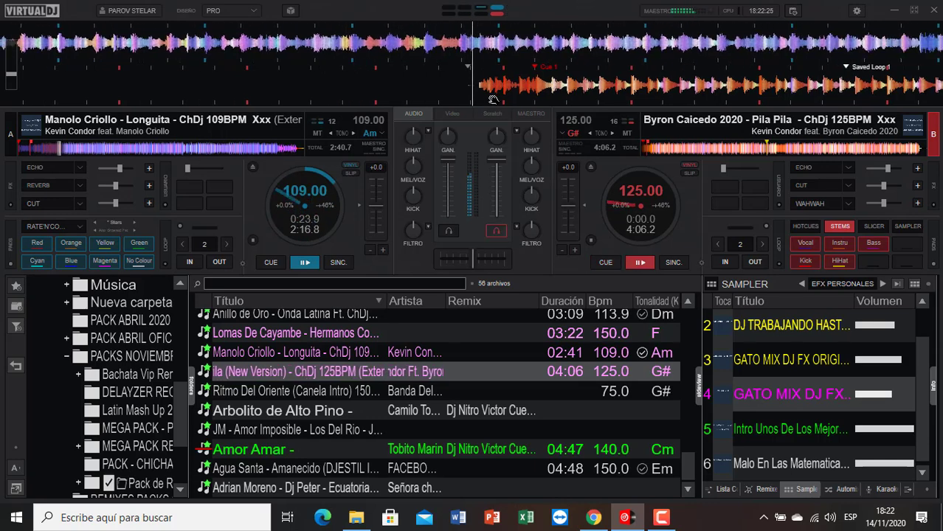
click(495, 232)
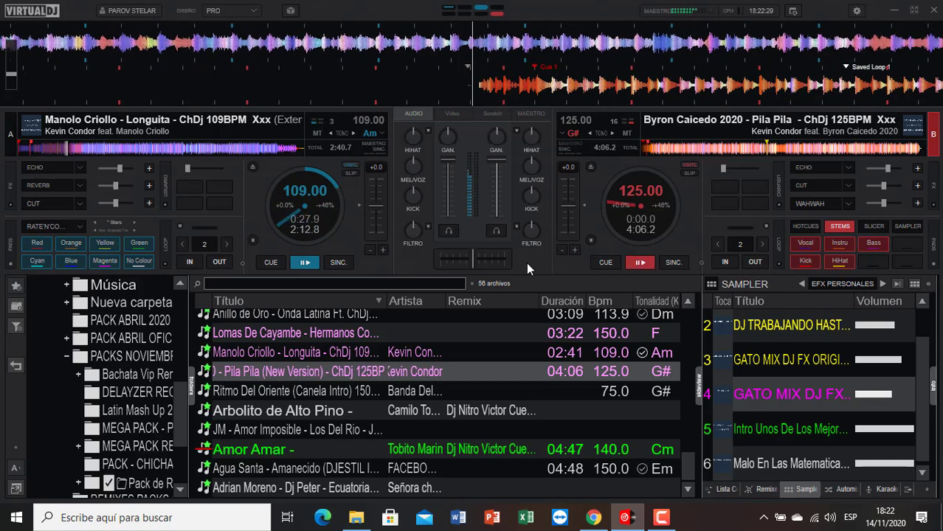
key(e)
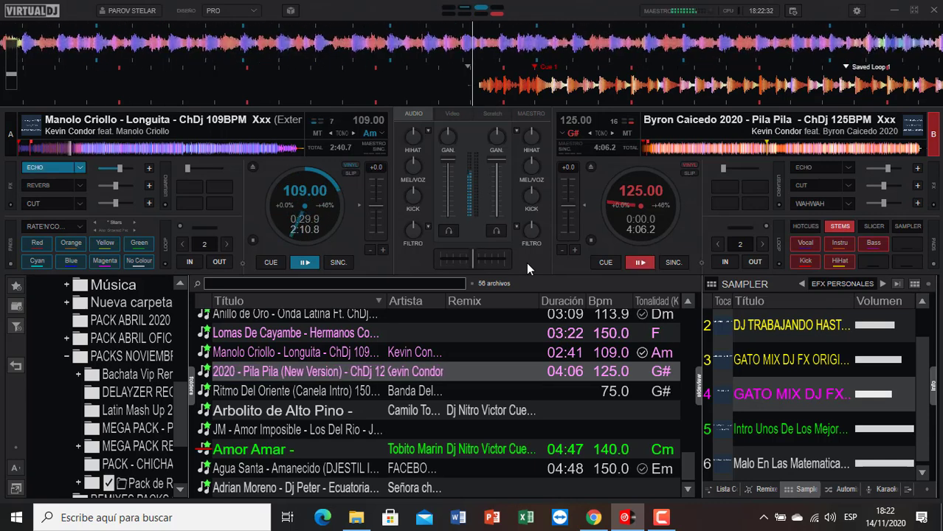
key(space)
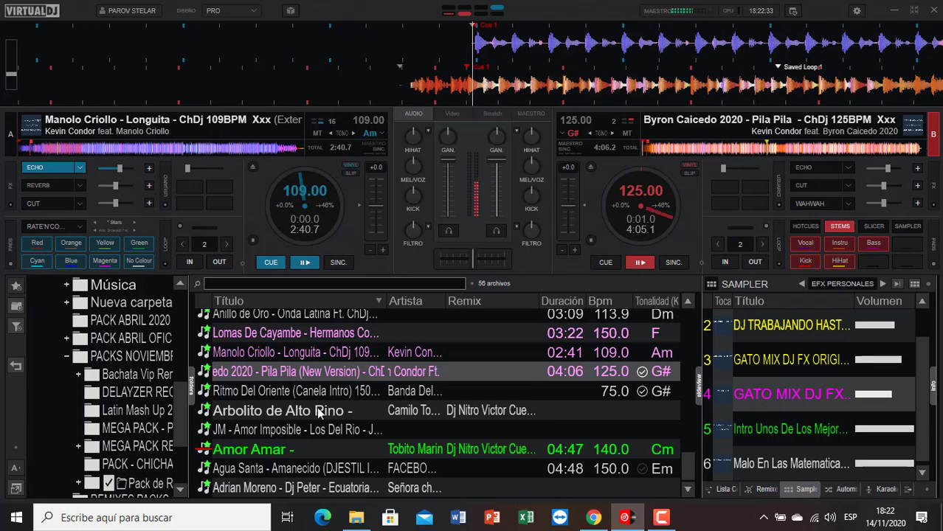
Step: Mix in "Ritmo Del Oriente" on deck A and "Arbolito de Alto Pino" on deck B with its headphone cue off, using Echo on the outgoing deck
double_click(297, 392)
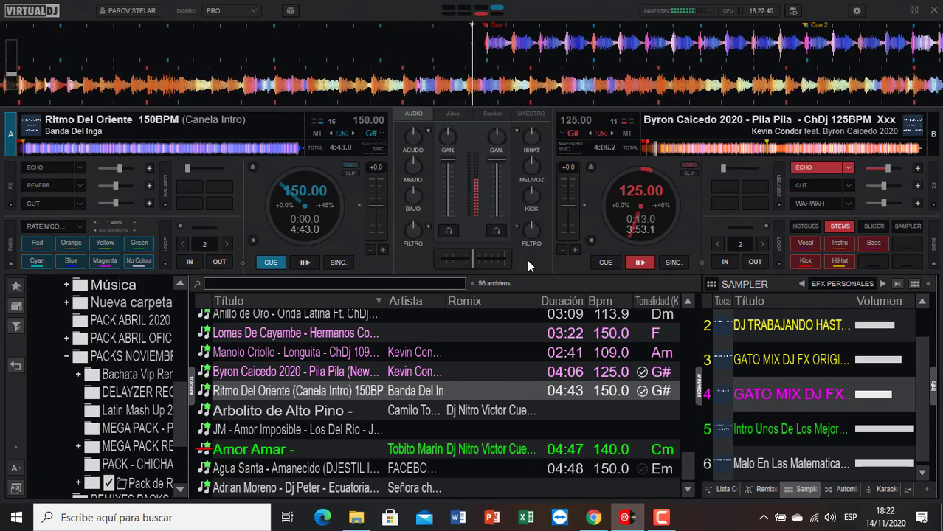
key(space)
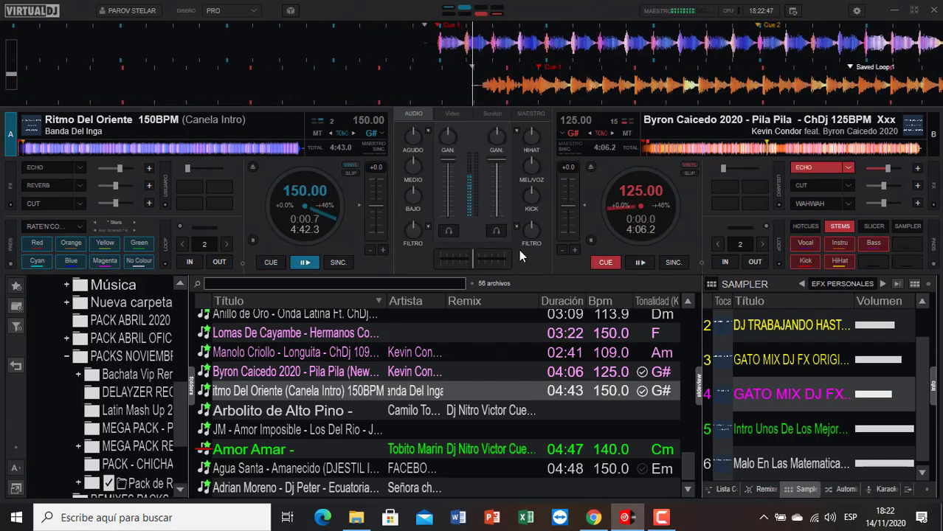
double_click(269, 413)
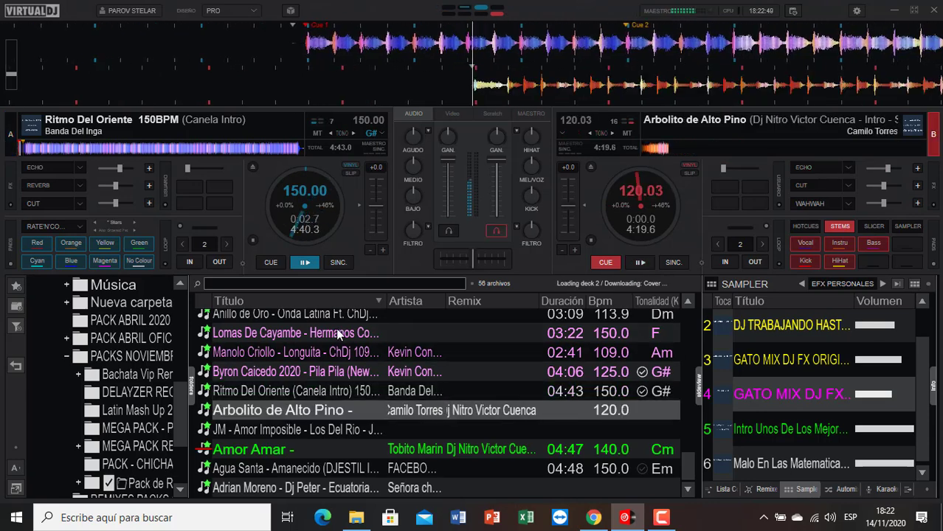
click(496, 234)
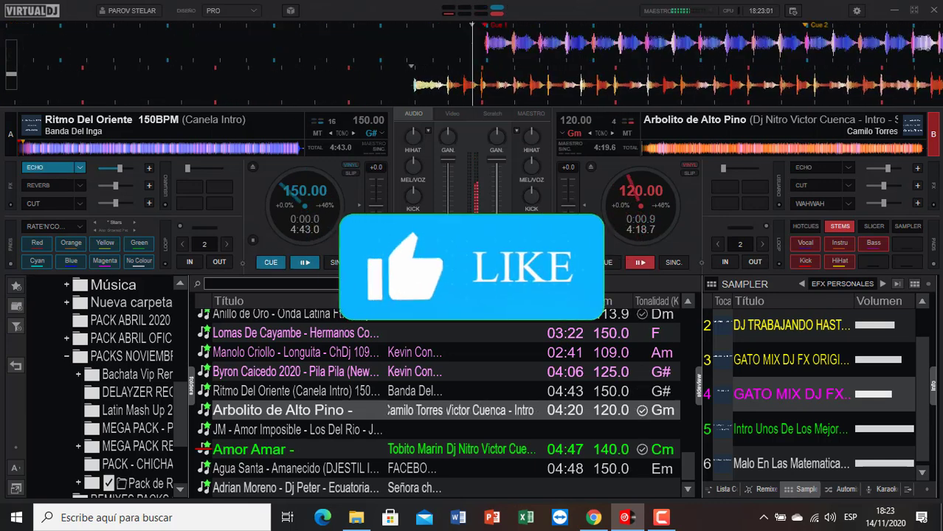
Step: Load "Amor Imposible - Los Del Rio" onto deck A and switch playback to it with Echo on deck B
double_click(313, 436)
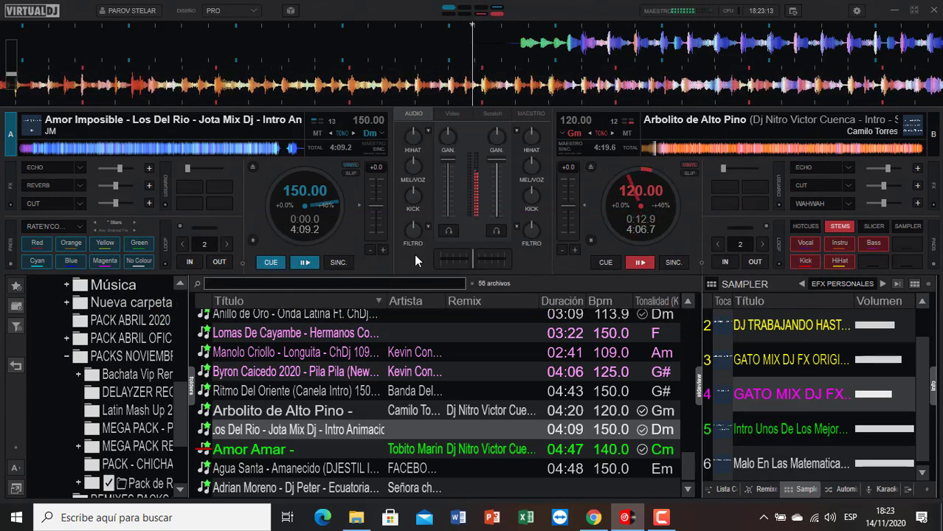
key(e)
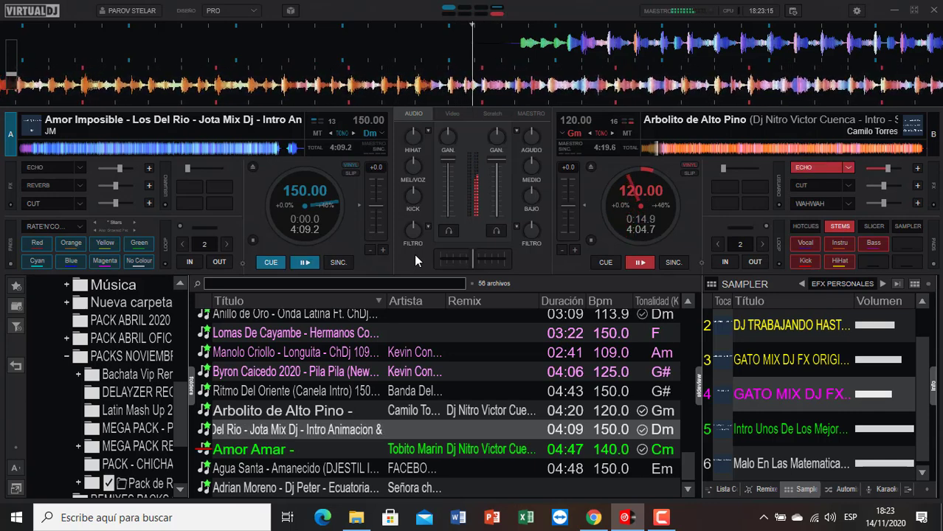
key(c)
key(space)
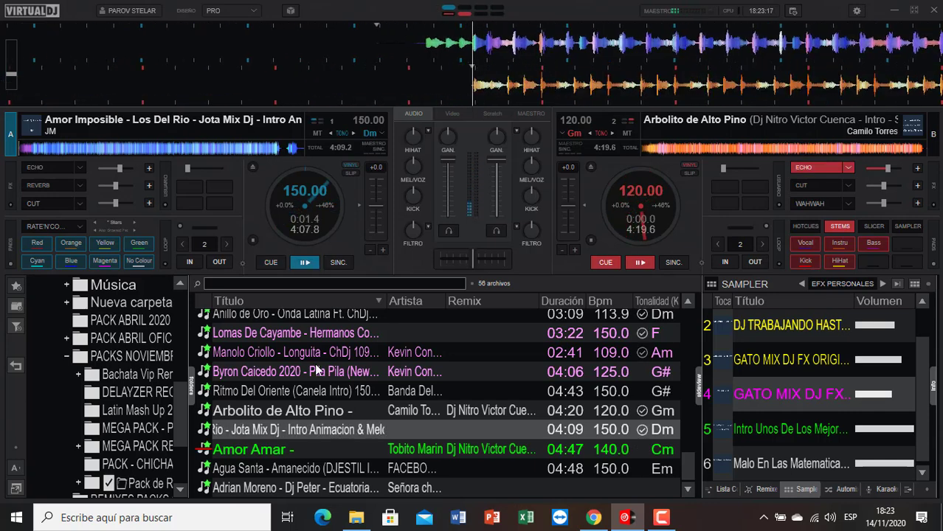
Step: Load "Agua Santa - Amanecido" onto deck B with its headphone cue off and switch playback to it with Echo on deck A
double_click(252, 467)
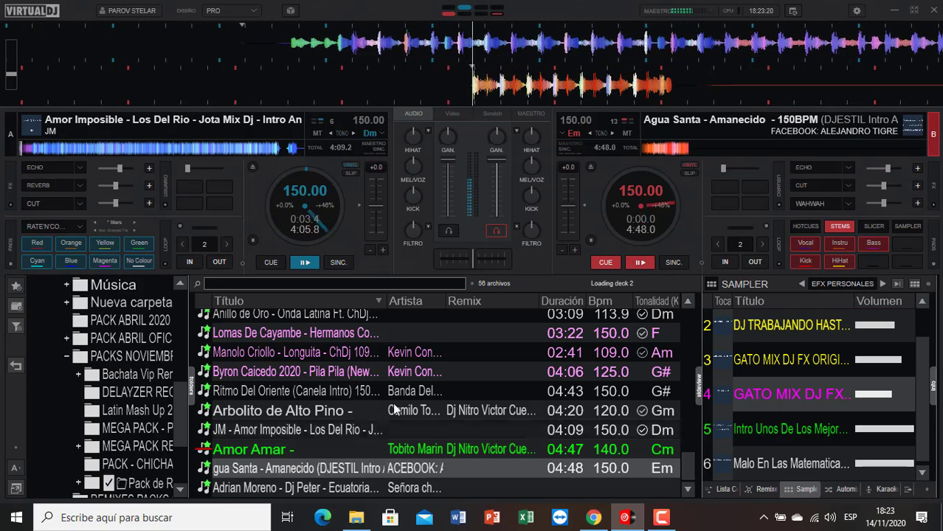
click(496, 232)
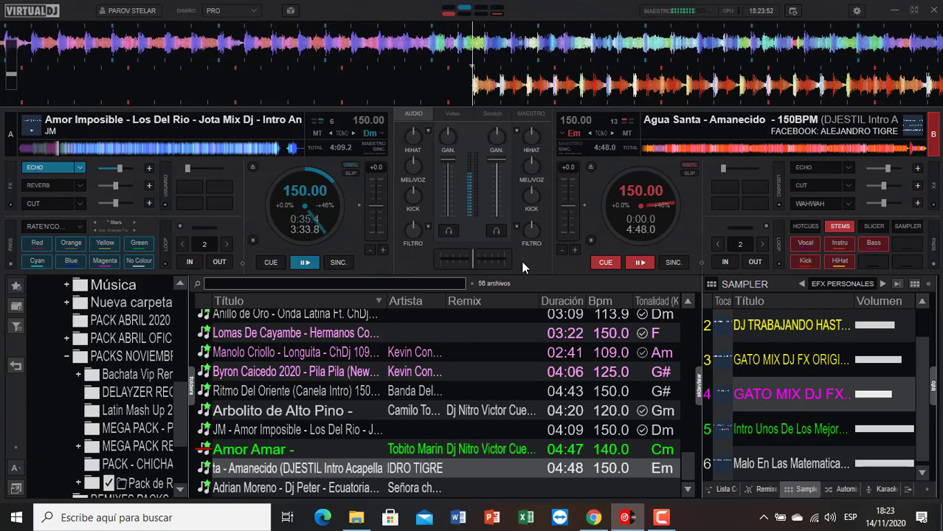
key(e)
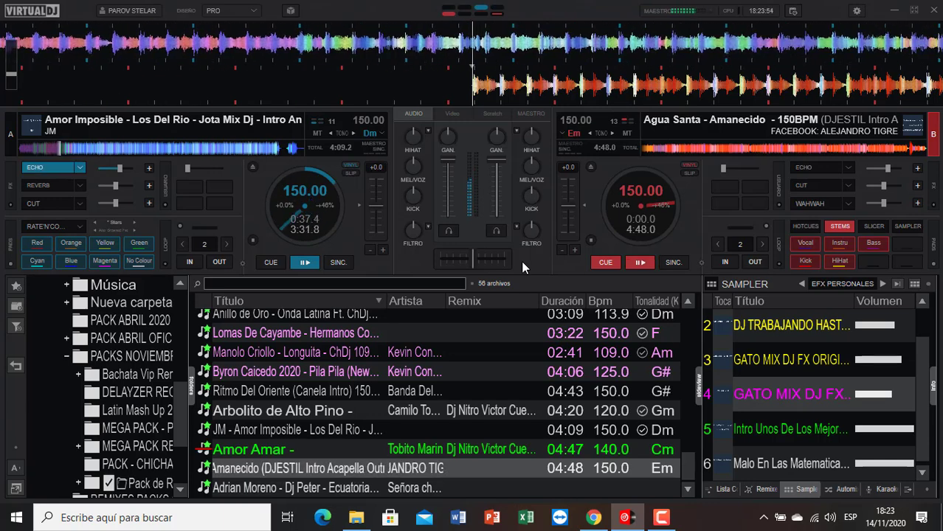
key(space)
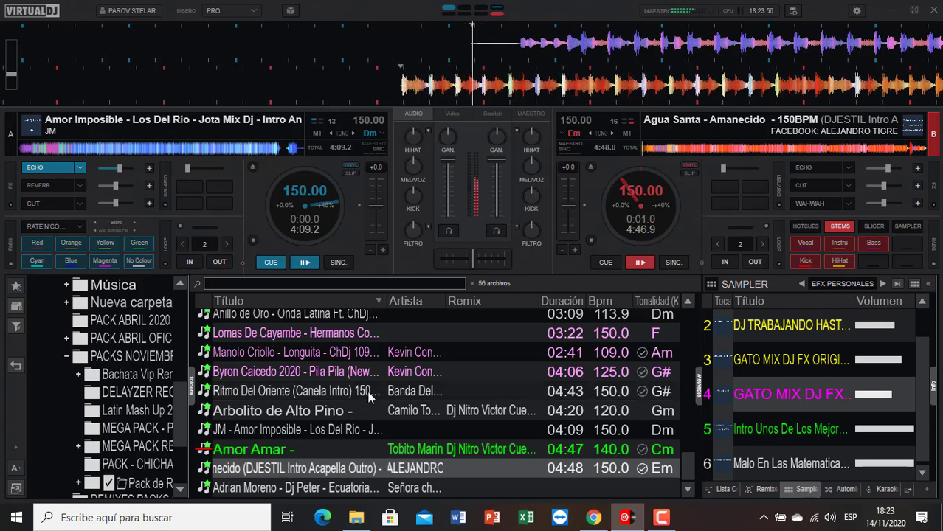
Step: Play "Adrian Moreno - Dj Peter - Ecuatoriana" on deck A and shape its sound with a slightly raised filter and Echo
double_click(236, 488)
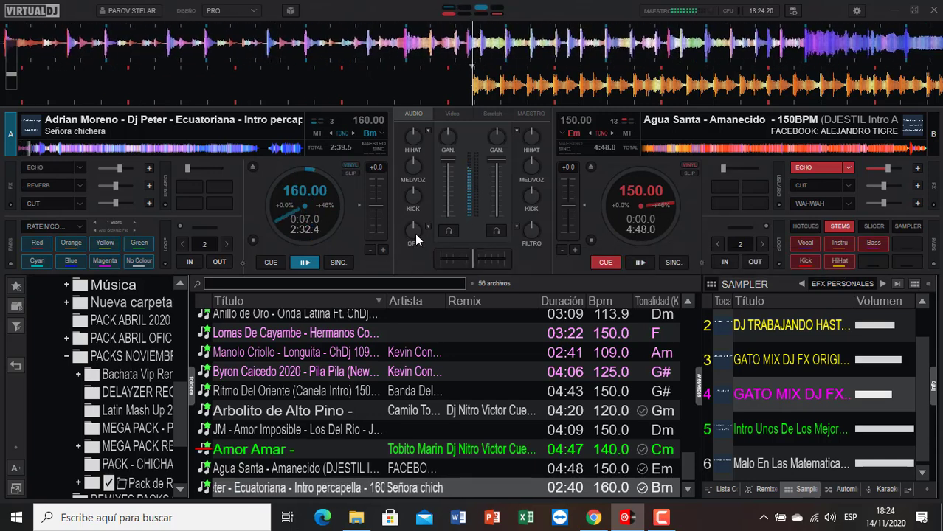
drag(414, 234, 420, 217)
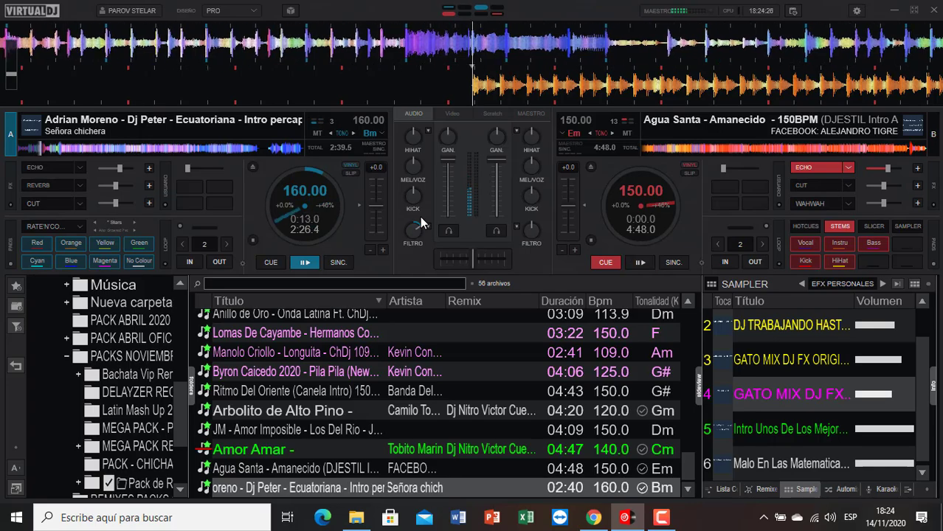
key(e)
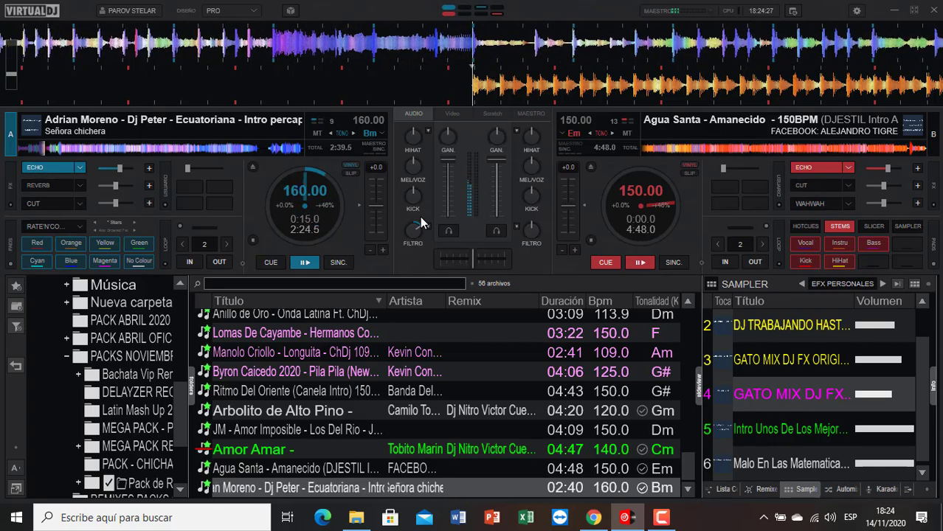